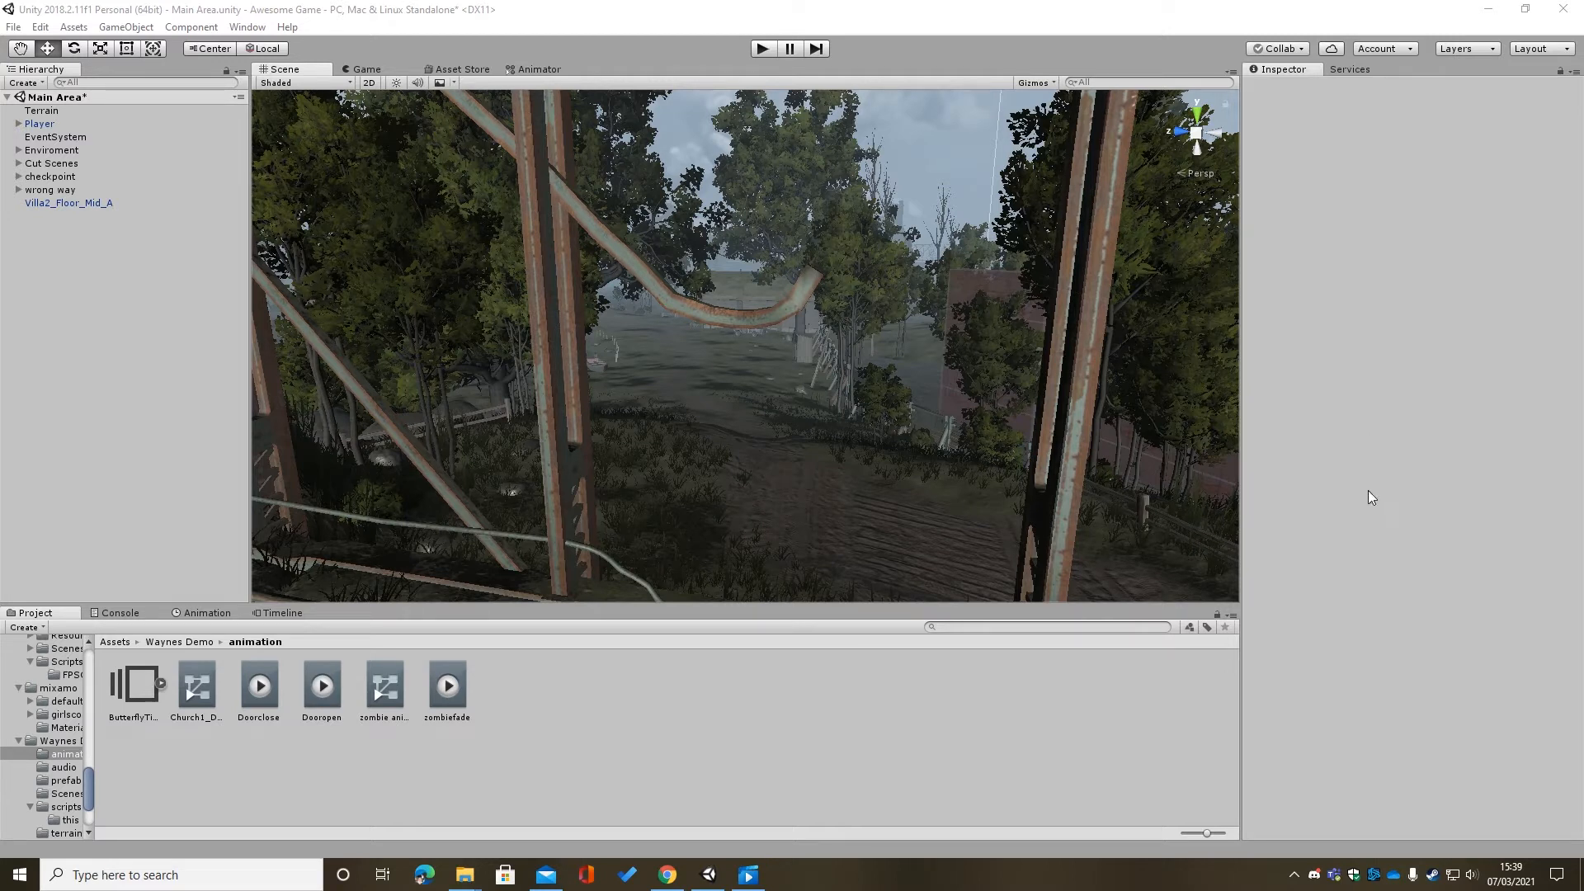
- Show the contents of the Waynes Demo project folder and select the Player object in the scene hierarchy
left_click(196, 645)
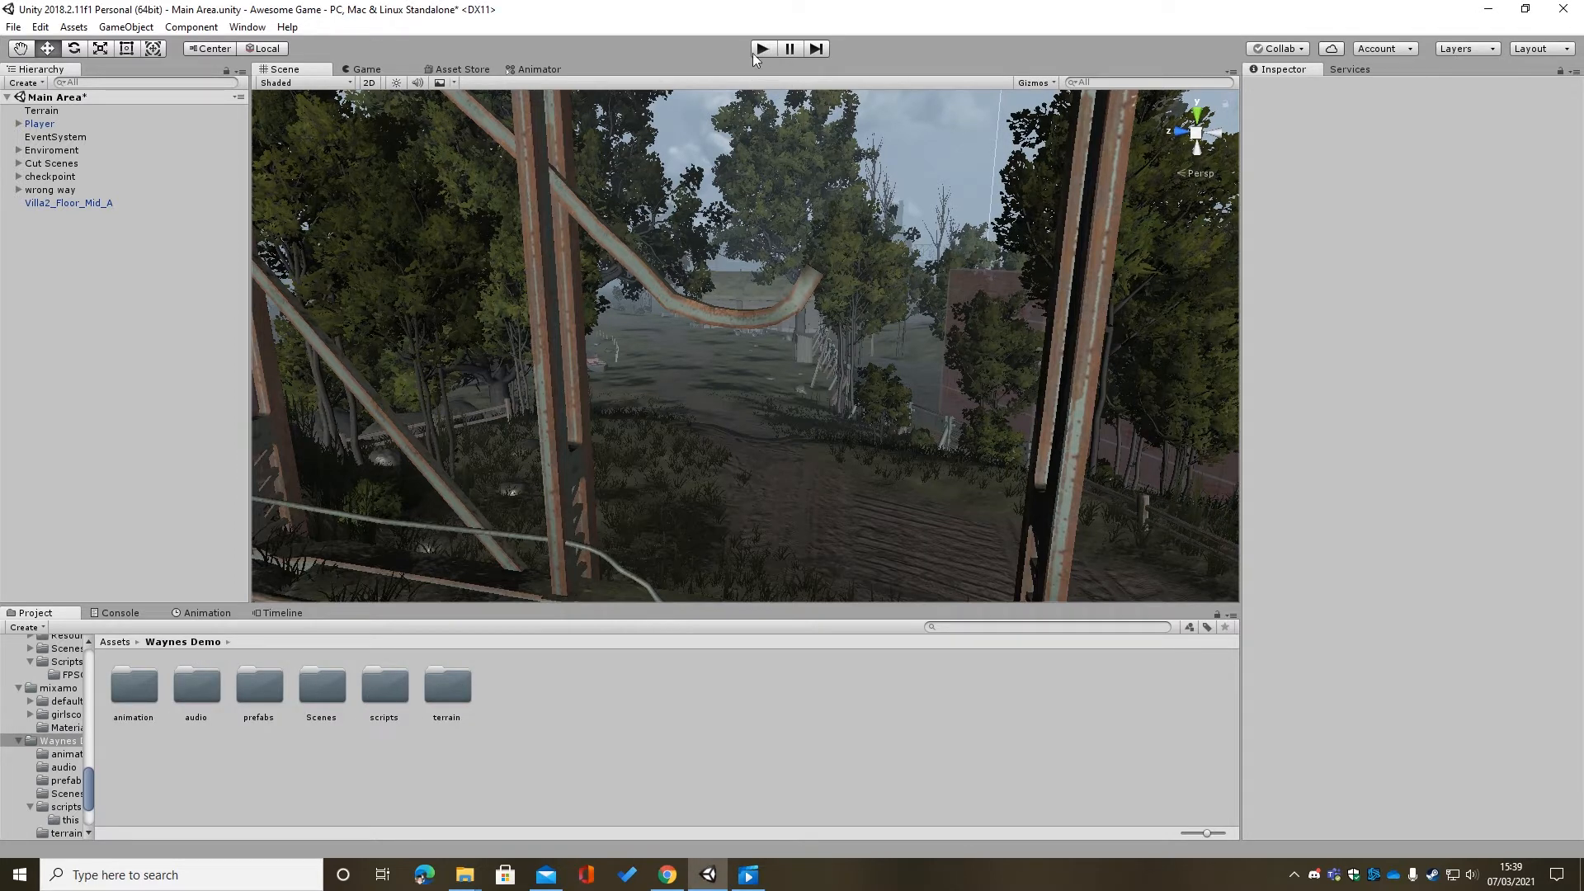
left_click(18, 123)
left_click(19, 124)
left_click(30, 125)
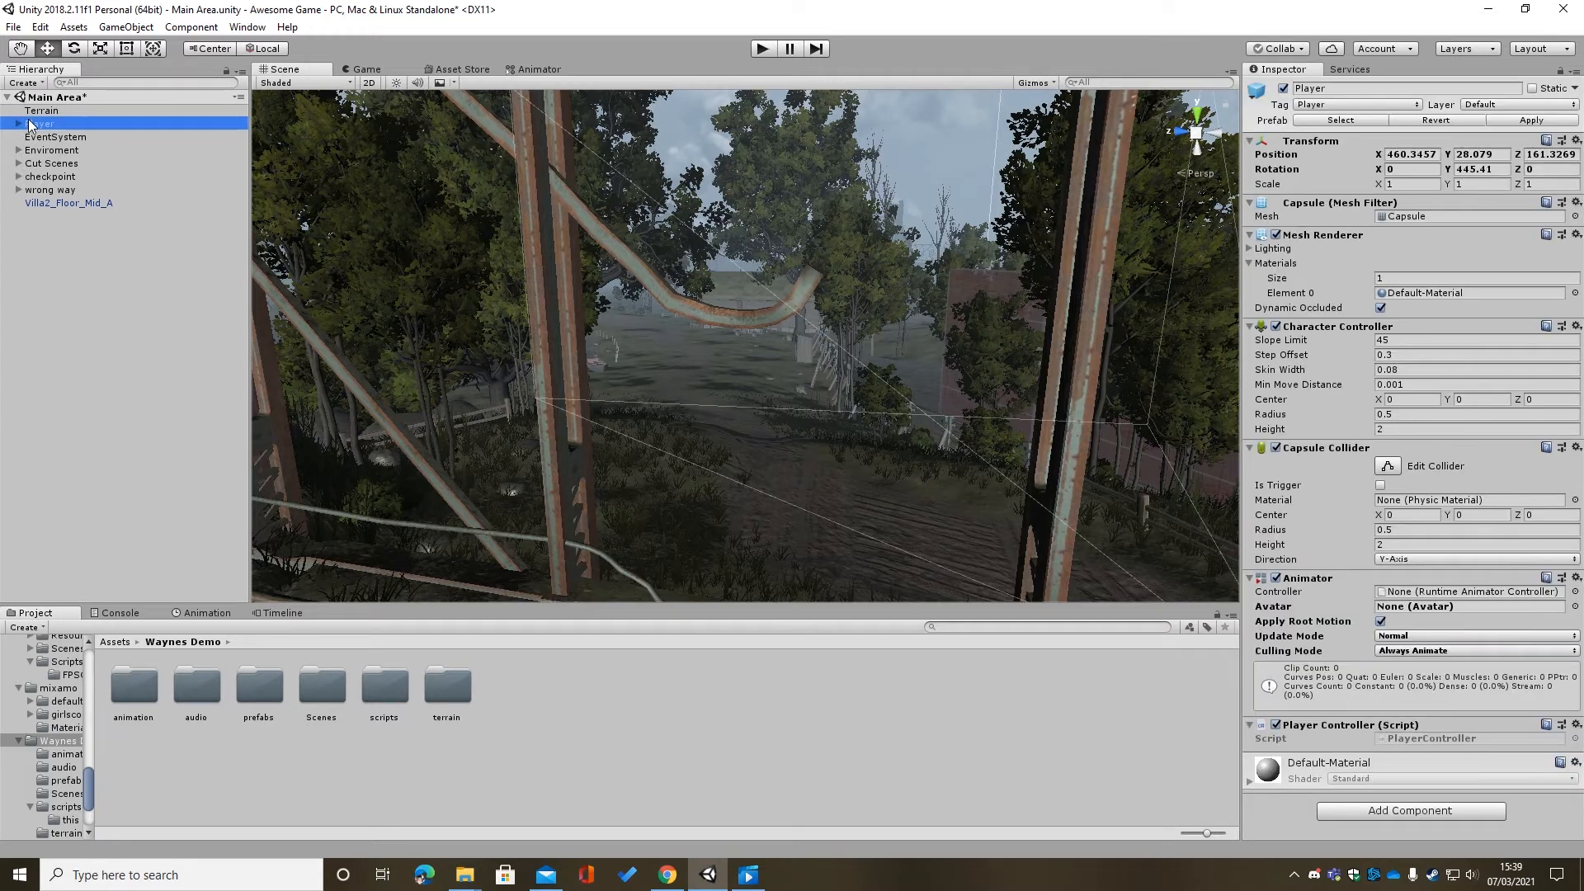
- Play-test the scene by walking the player from the bridge along the dirt path to the lakeside boat, and stop the game
left_click(763, 49)
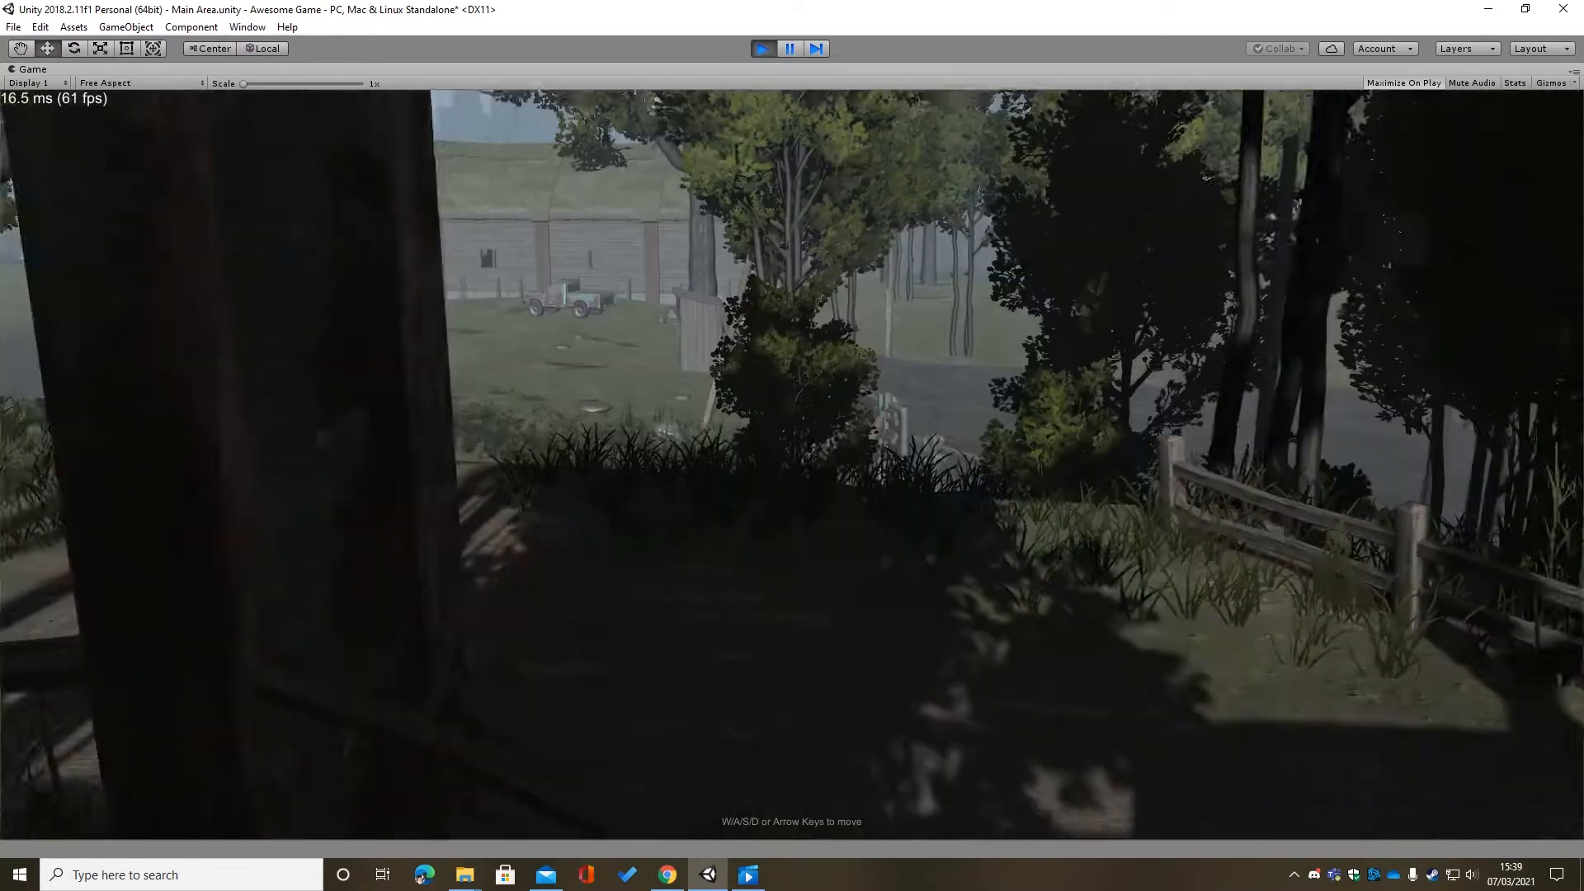
key("s")
key("a")
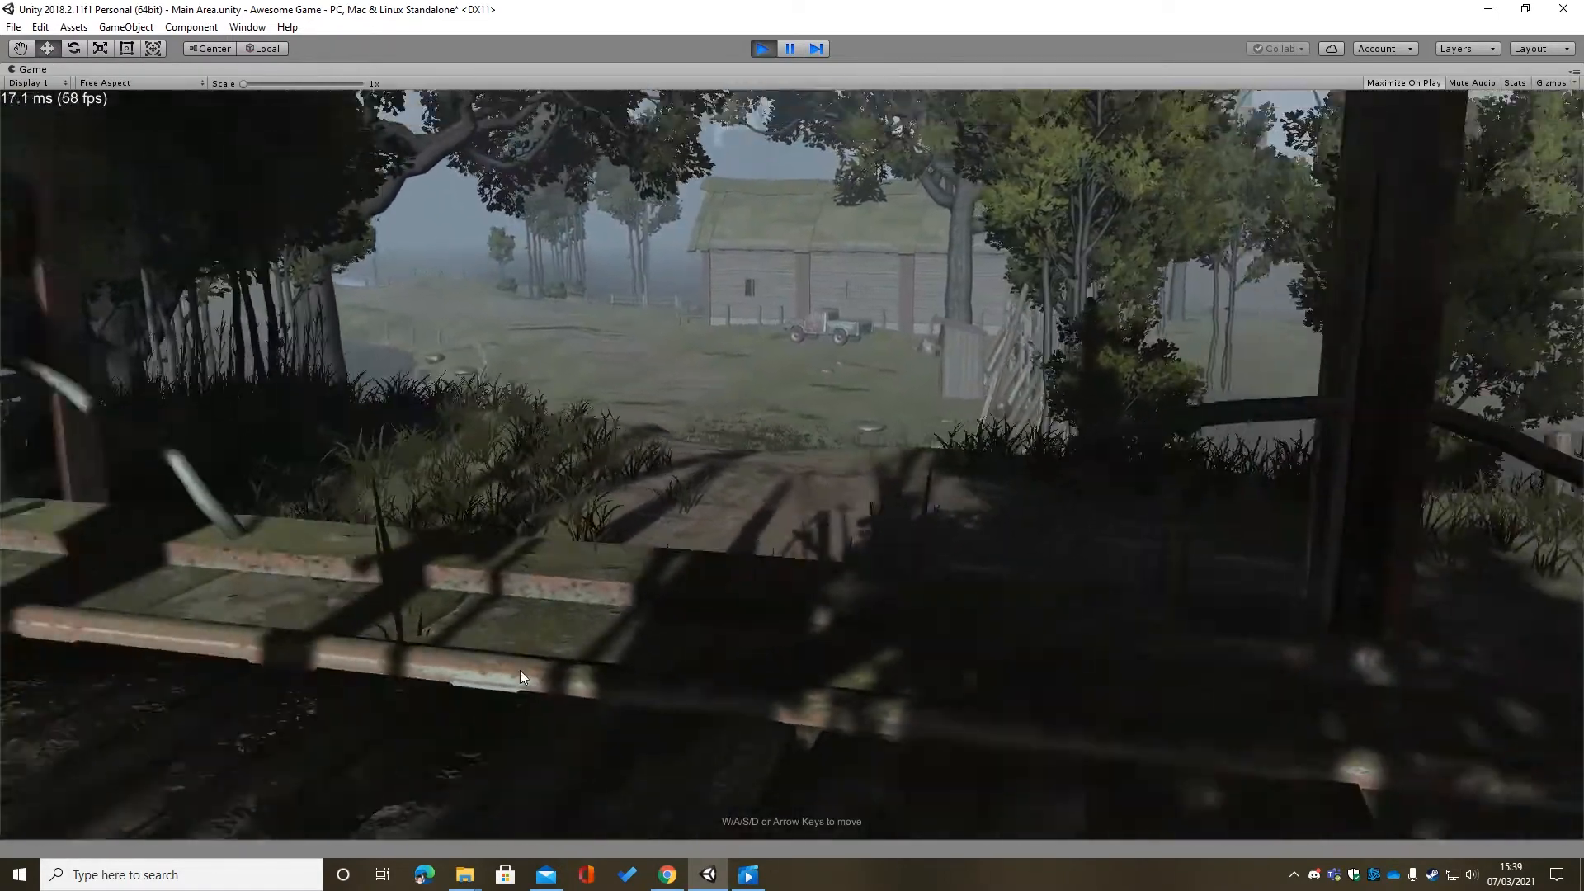
key("w")
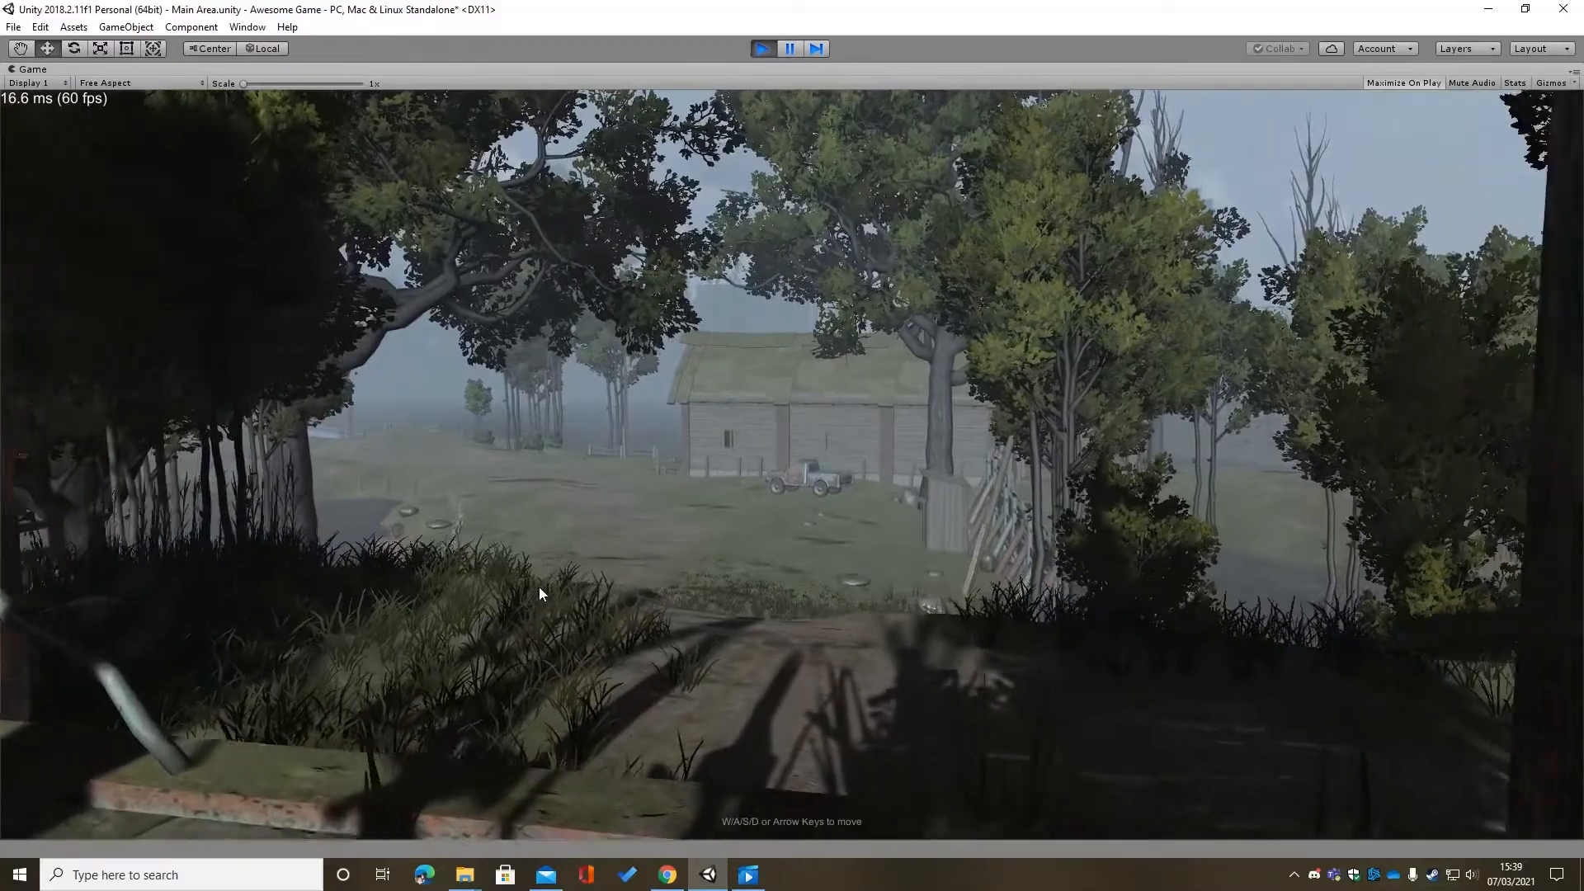
key("w")
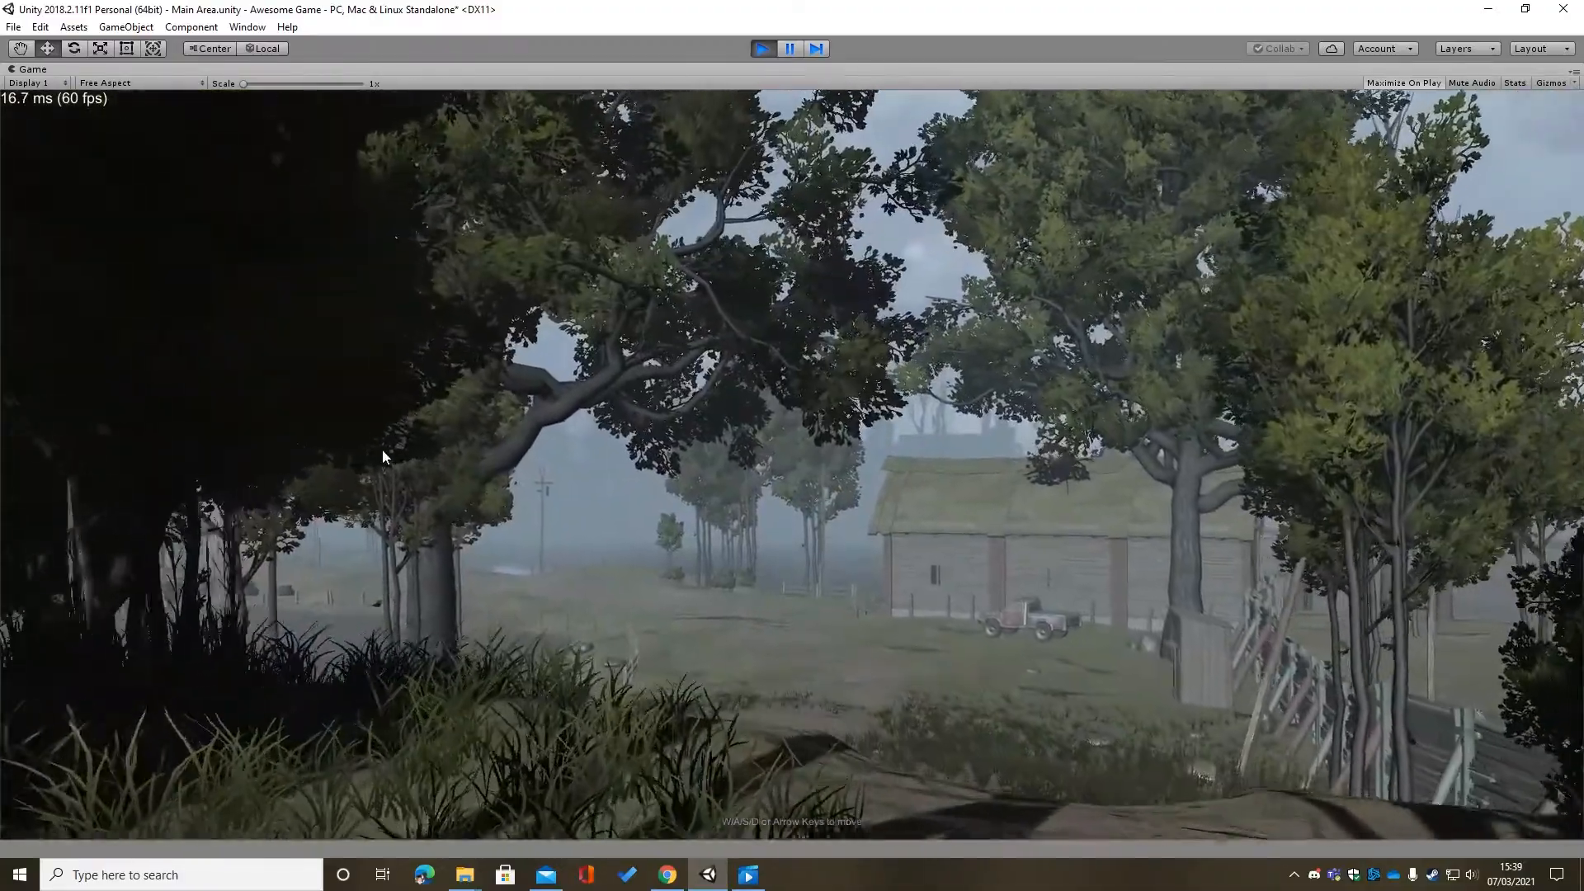
key("w")
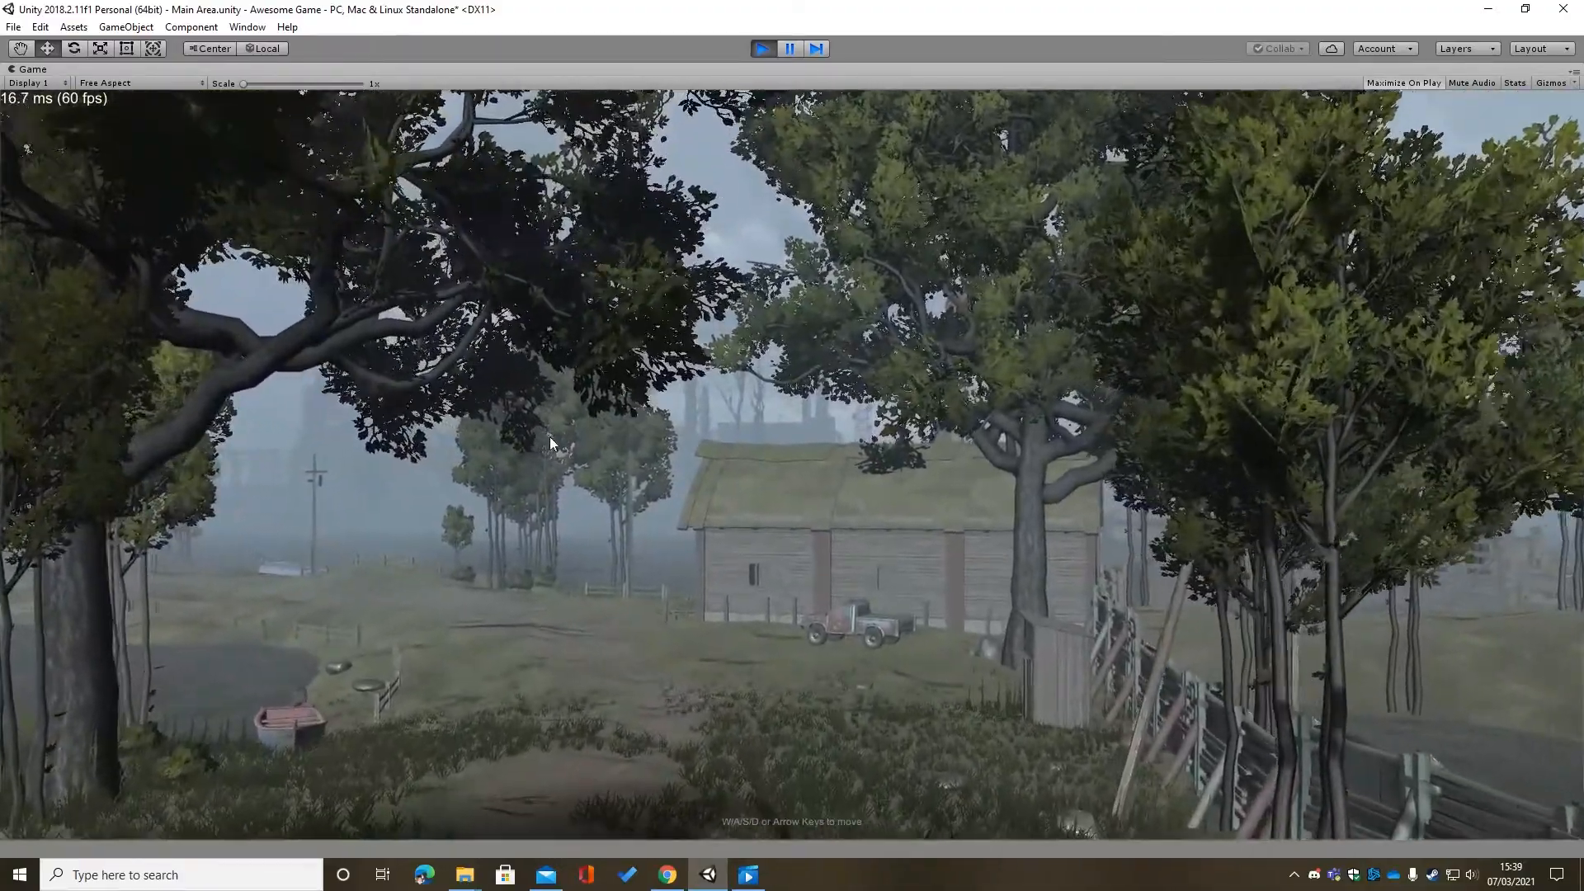
key("w")
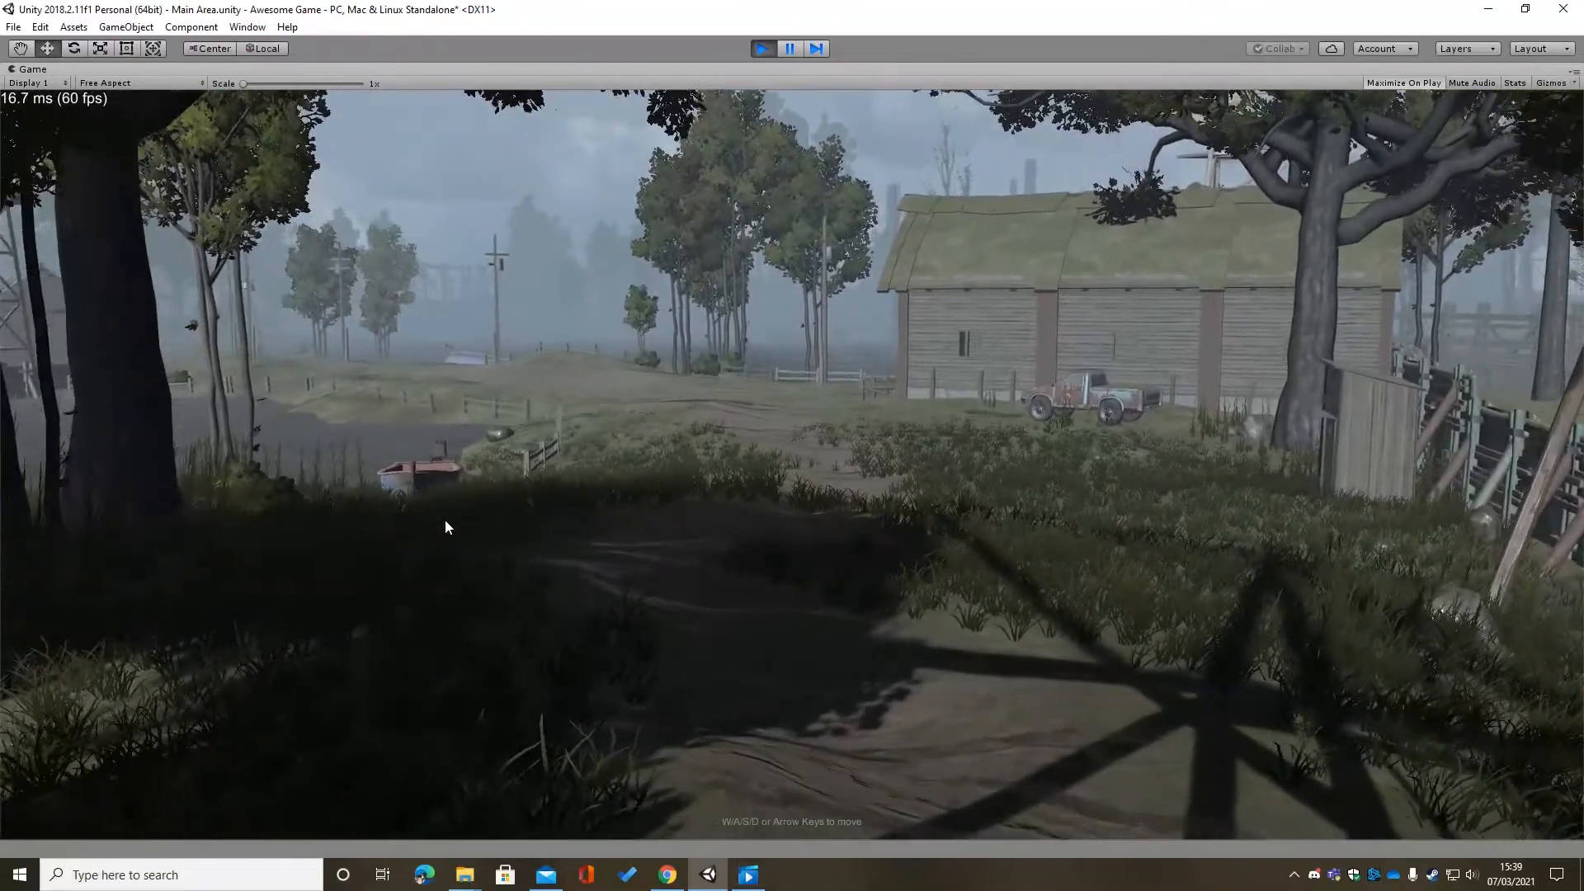
key("w")
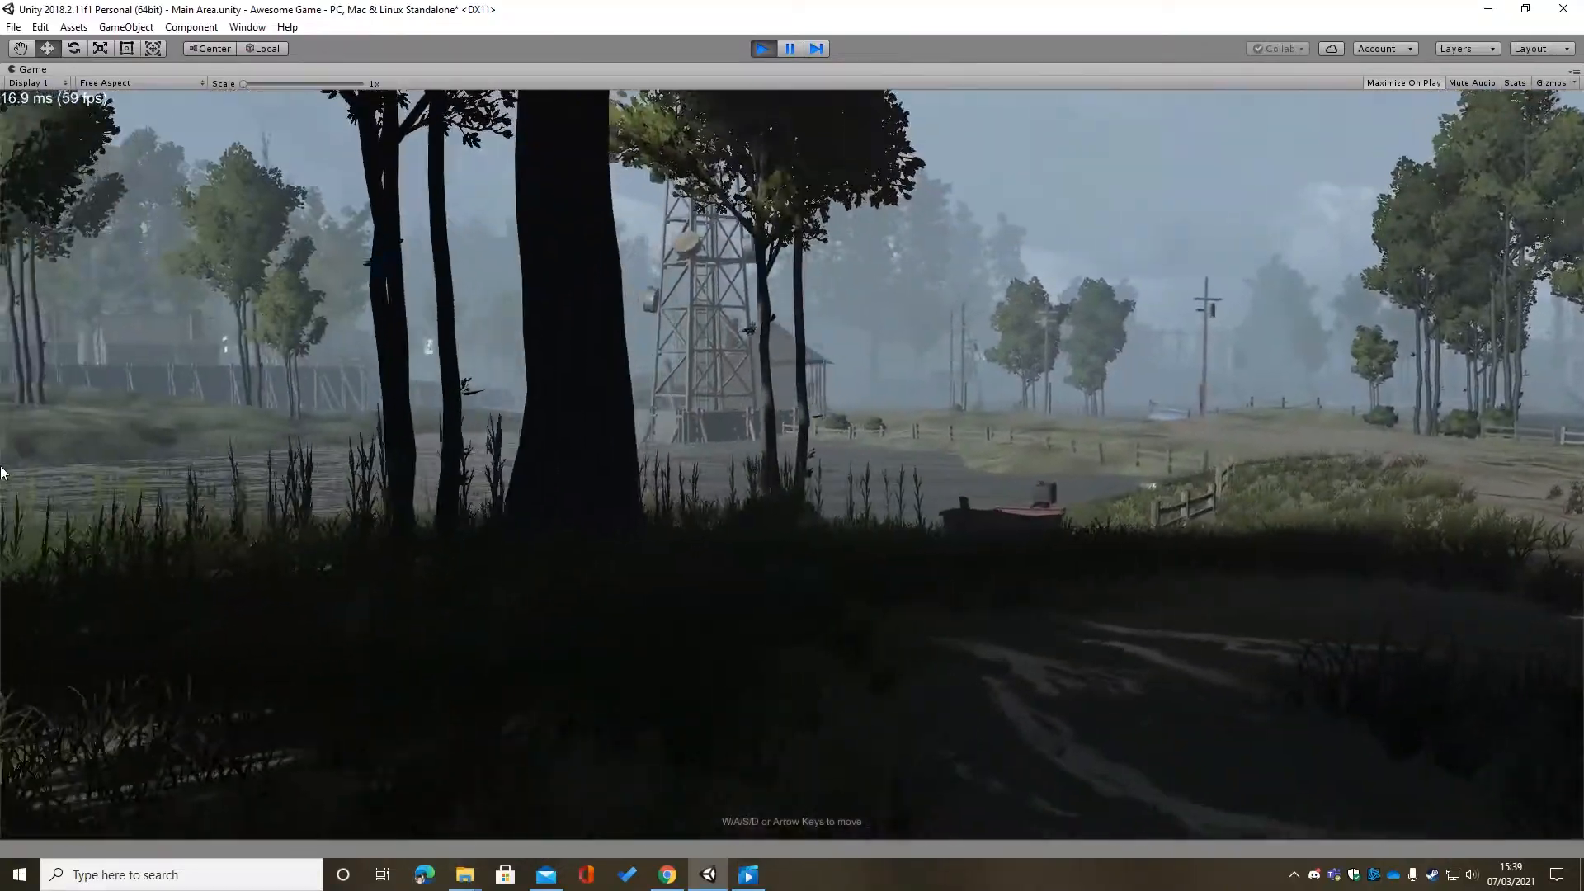
key("w")
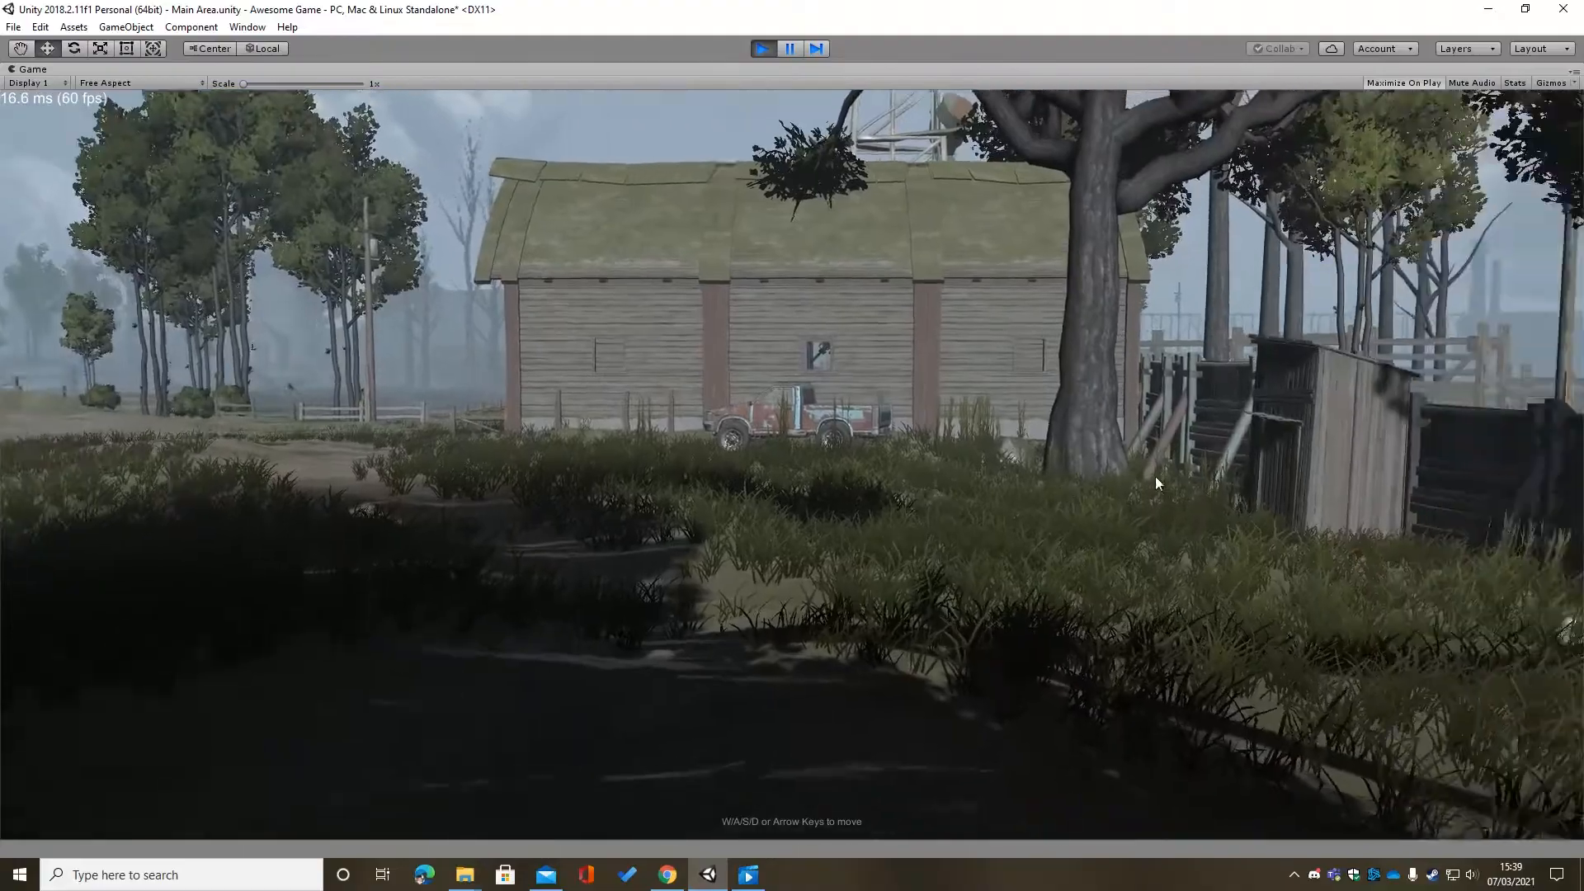
key("w")
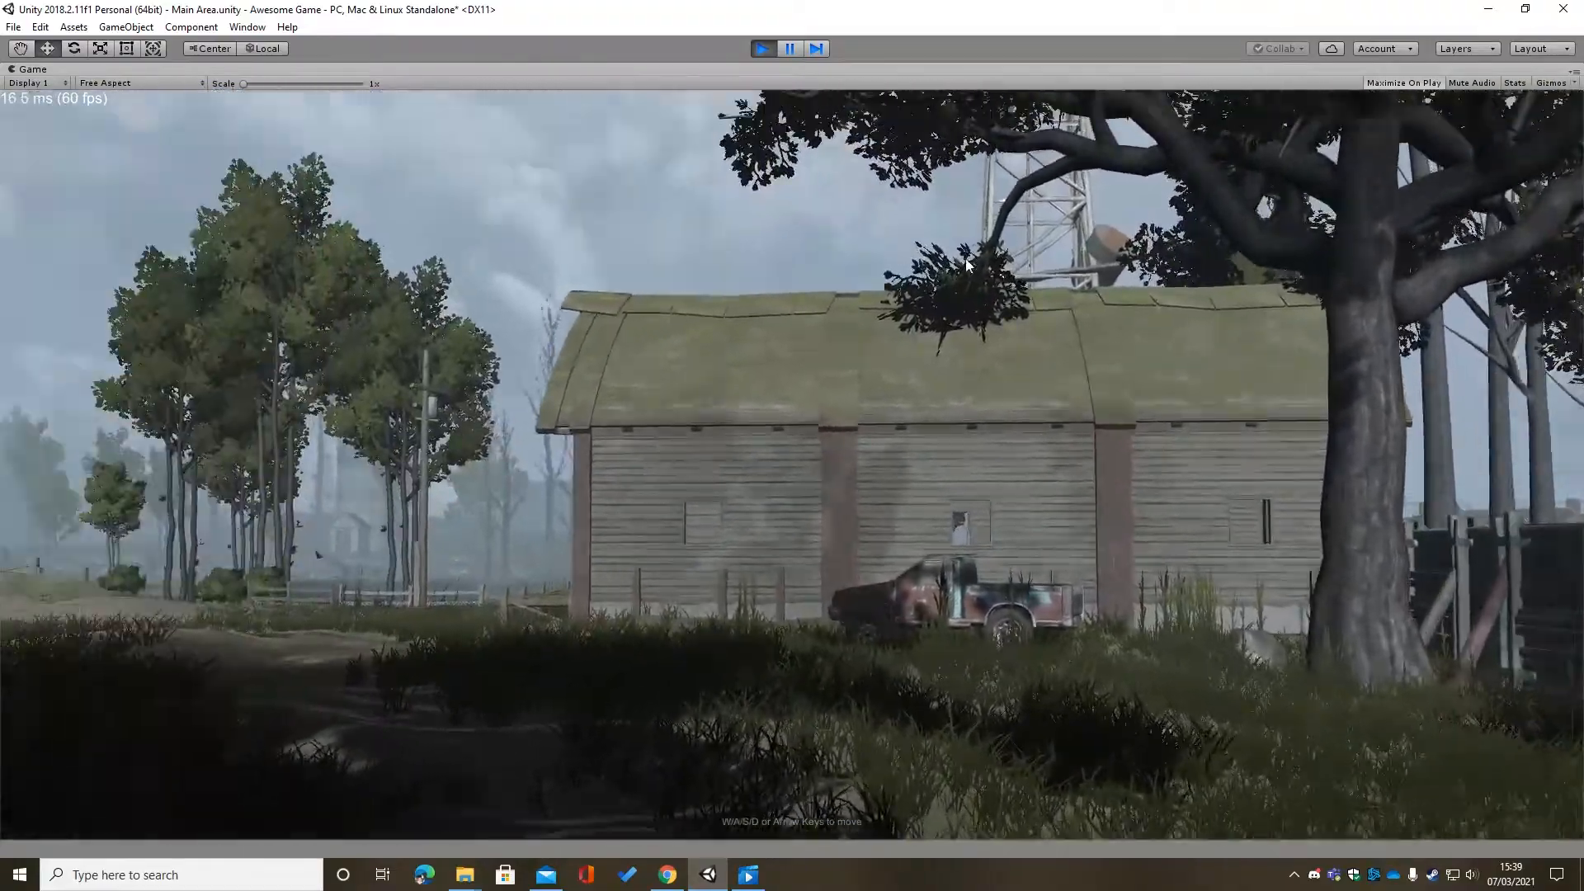
key("w")
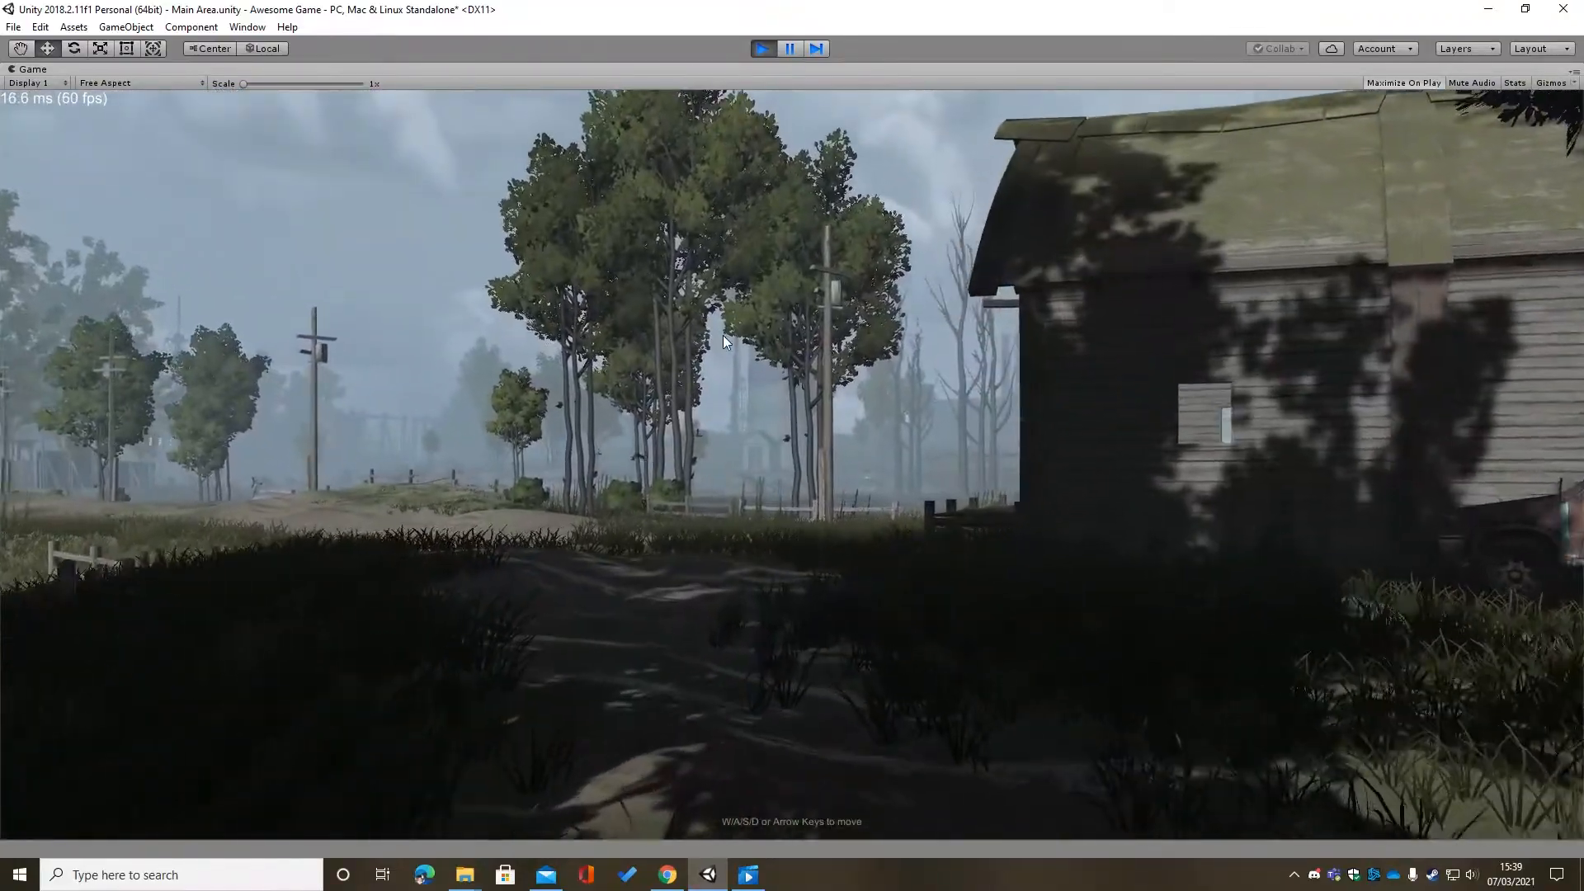
key("w")
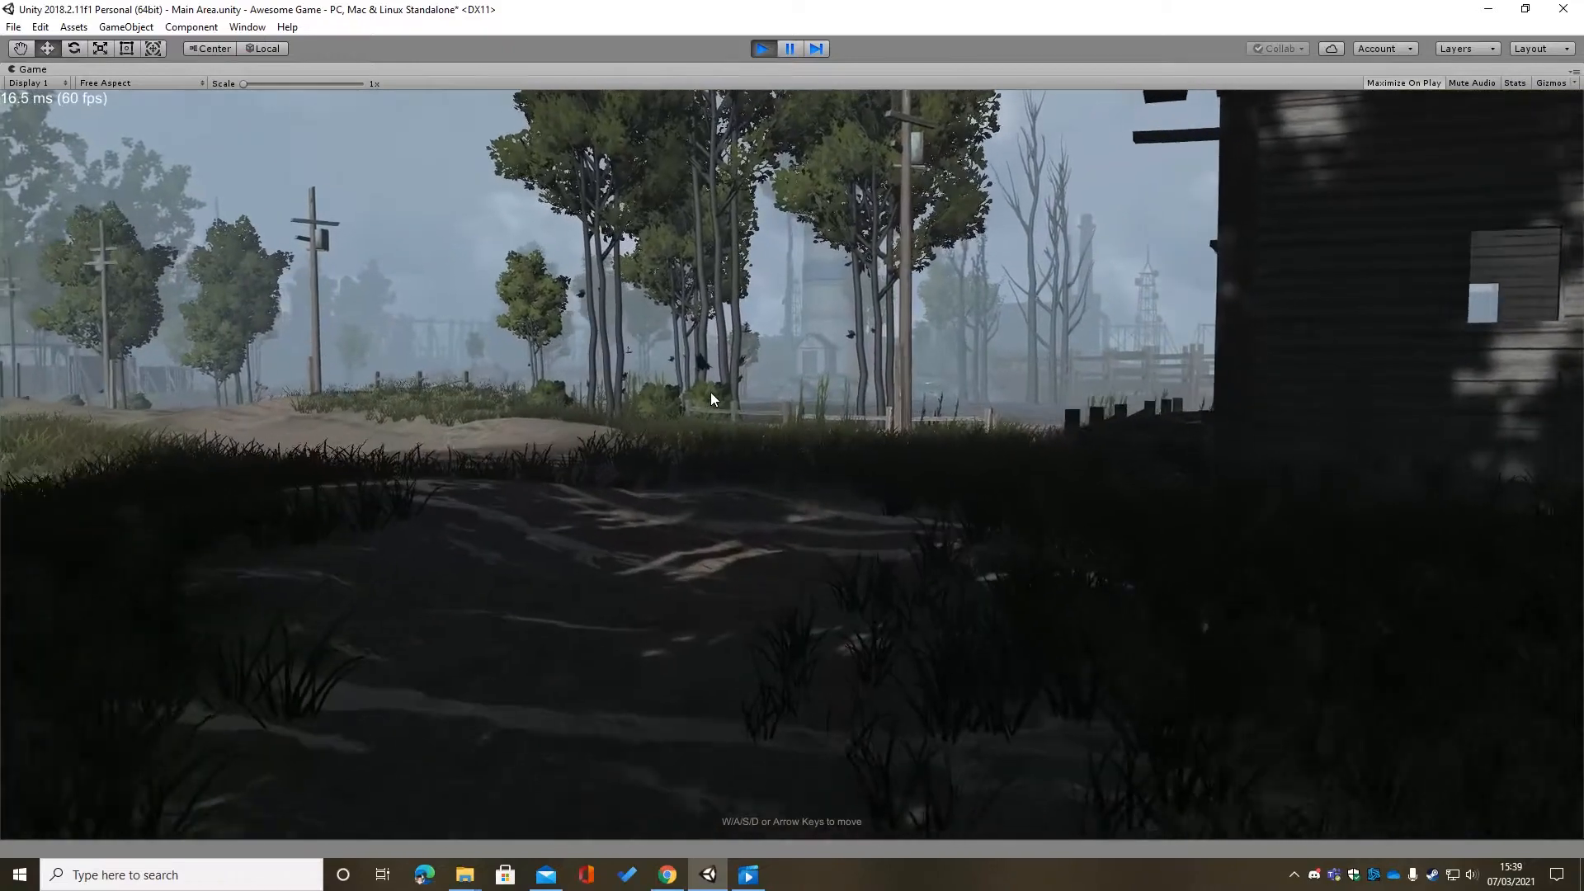
key("w")
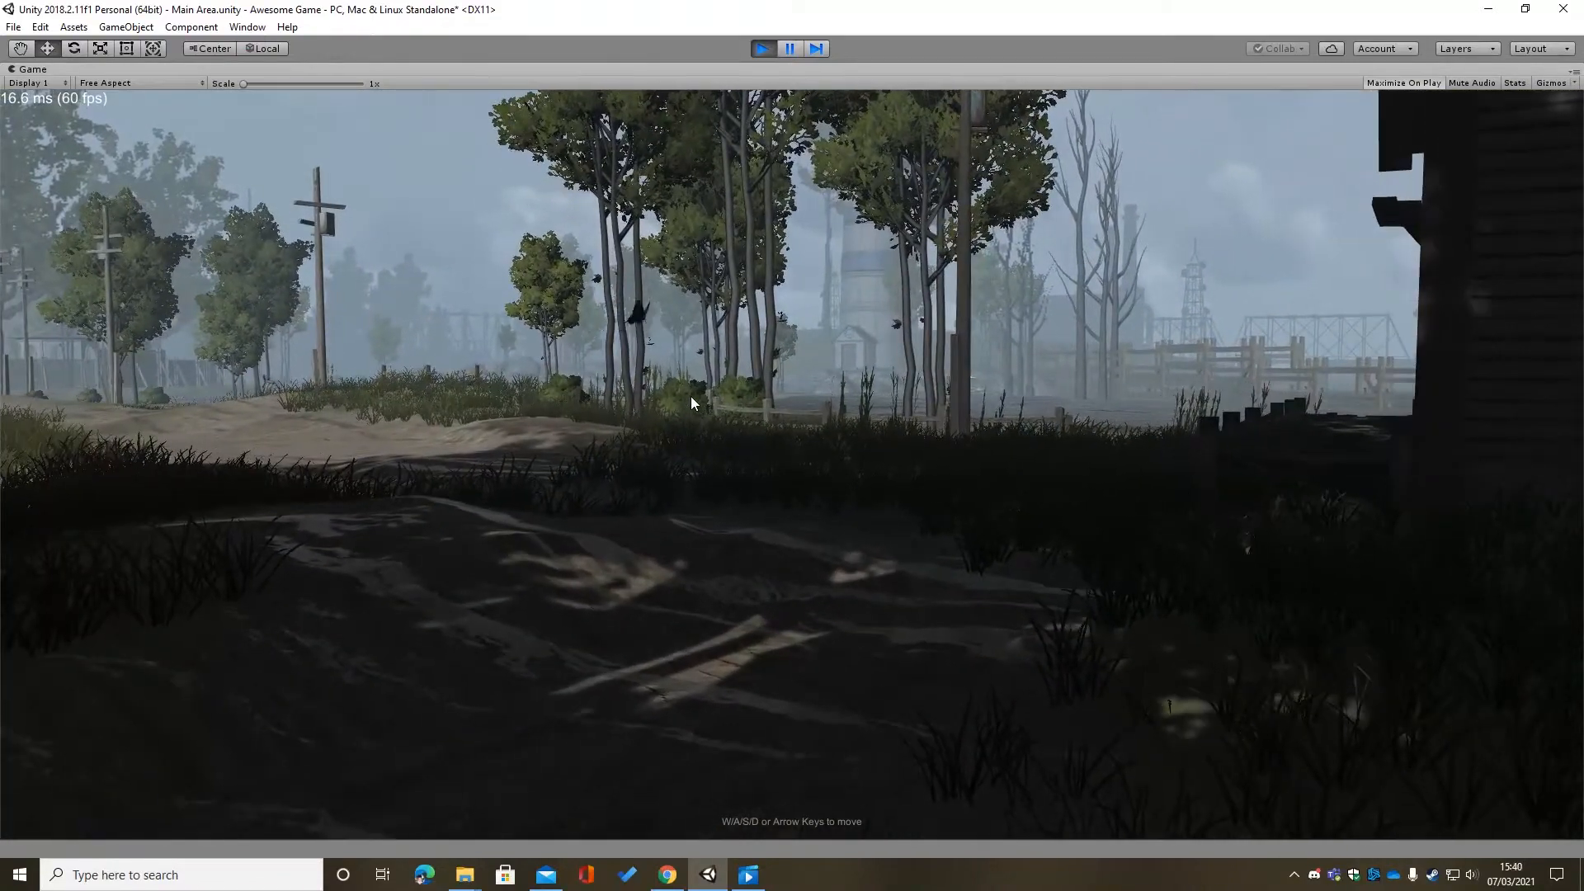
key("w")
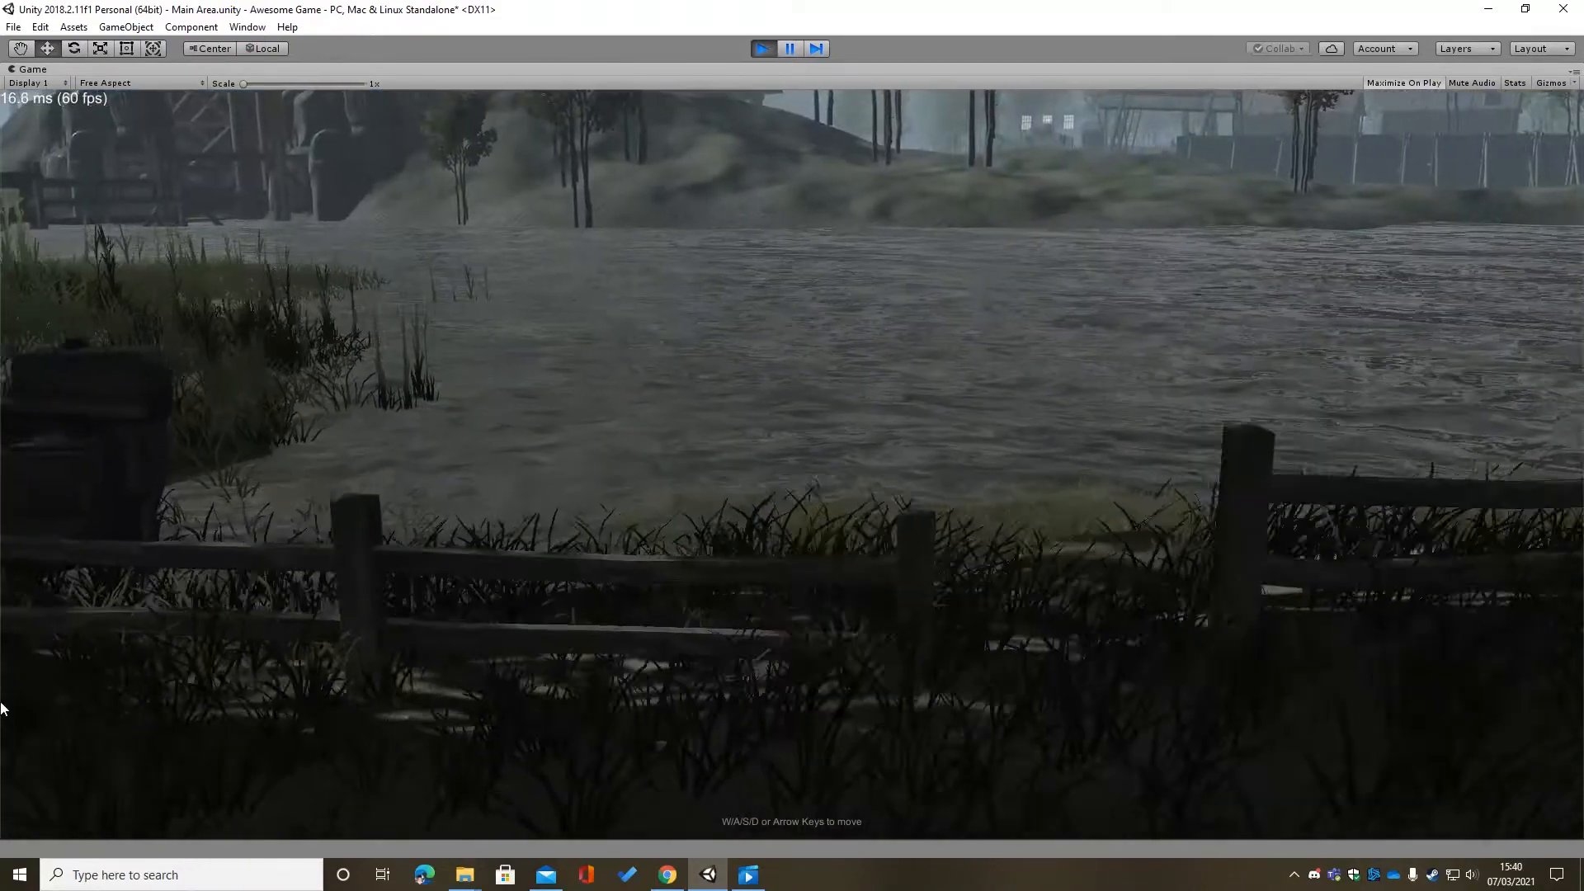
key("w")
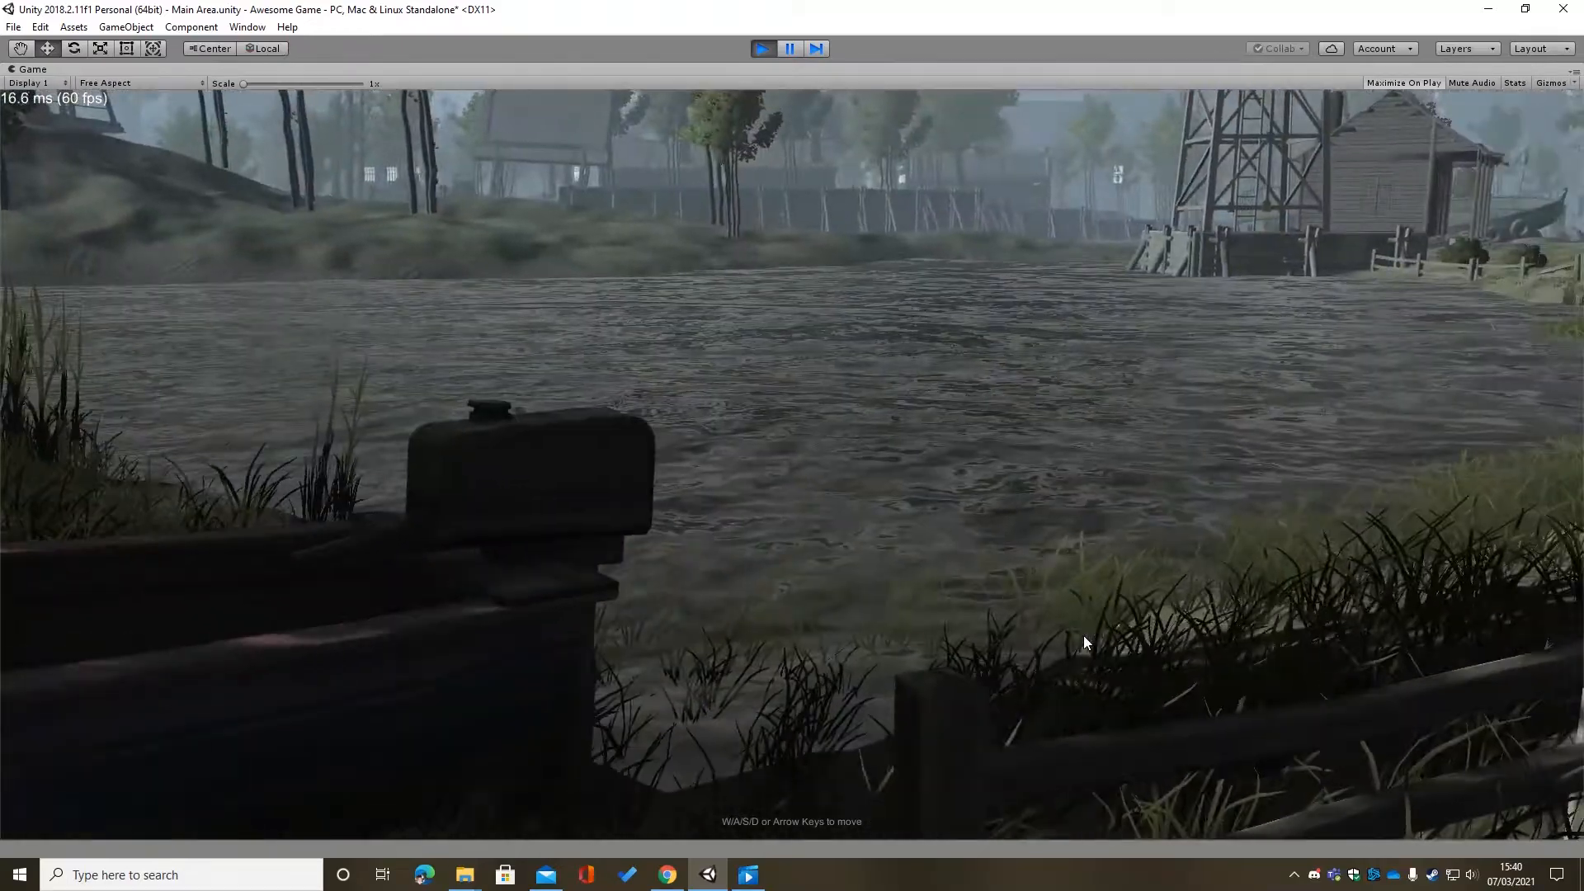
key("a")
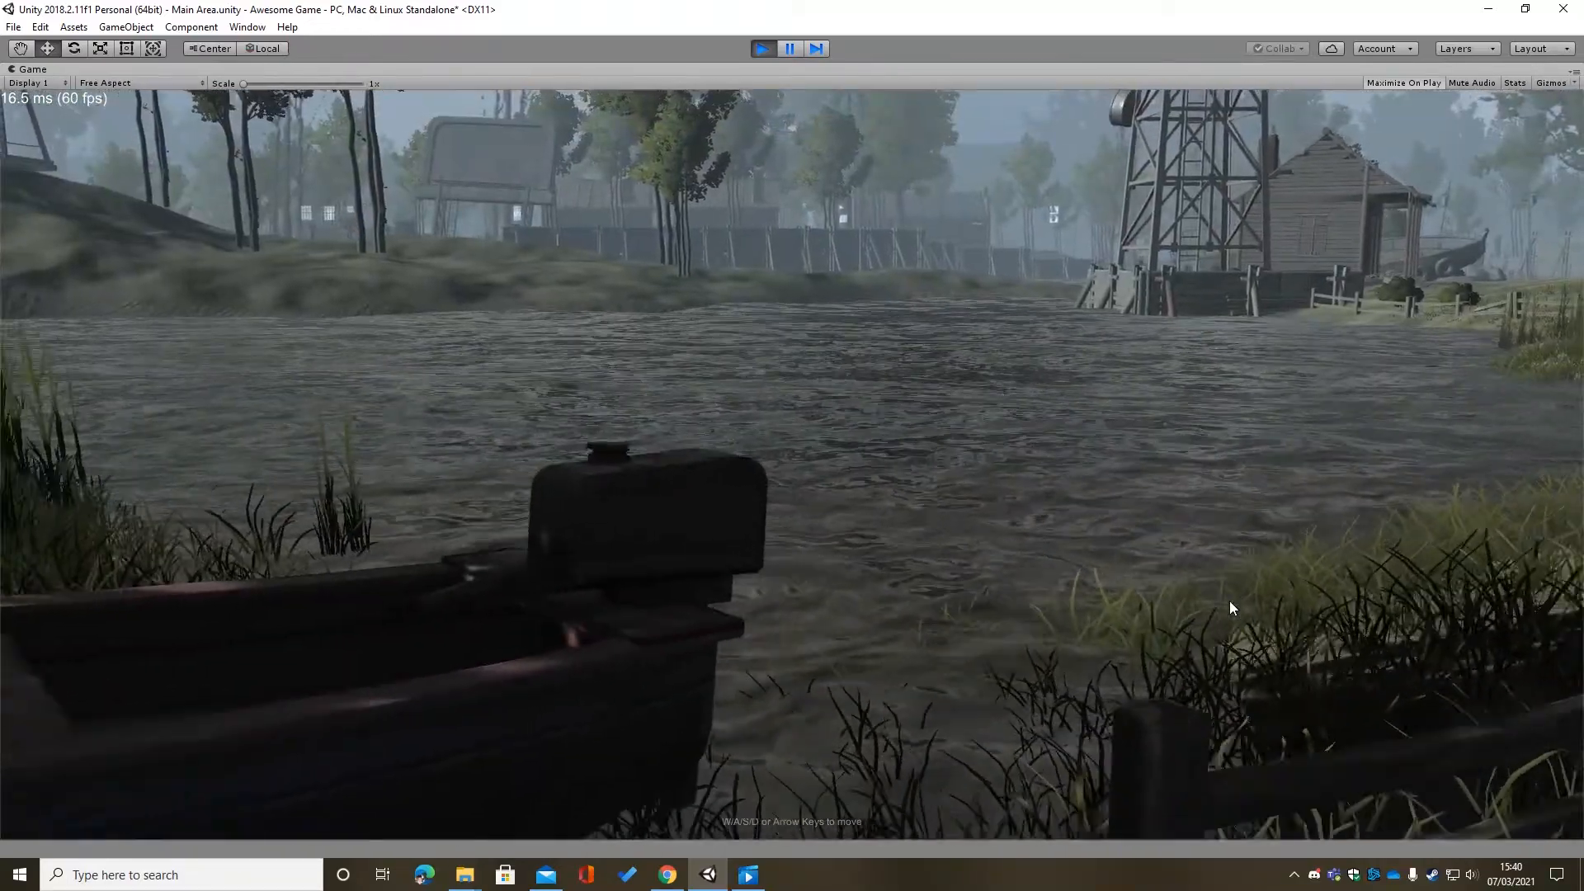
key("s")
key("a")
key("s")
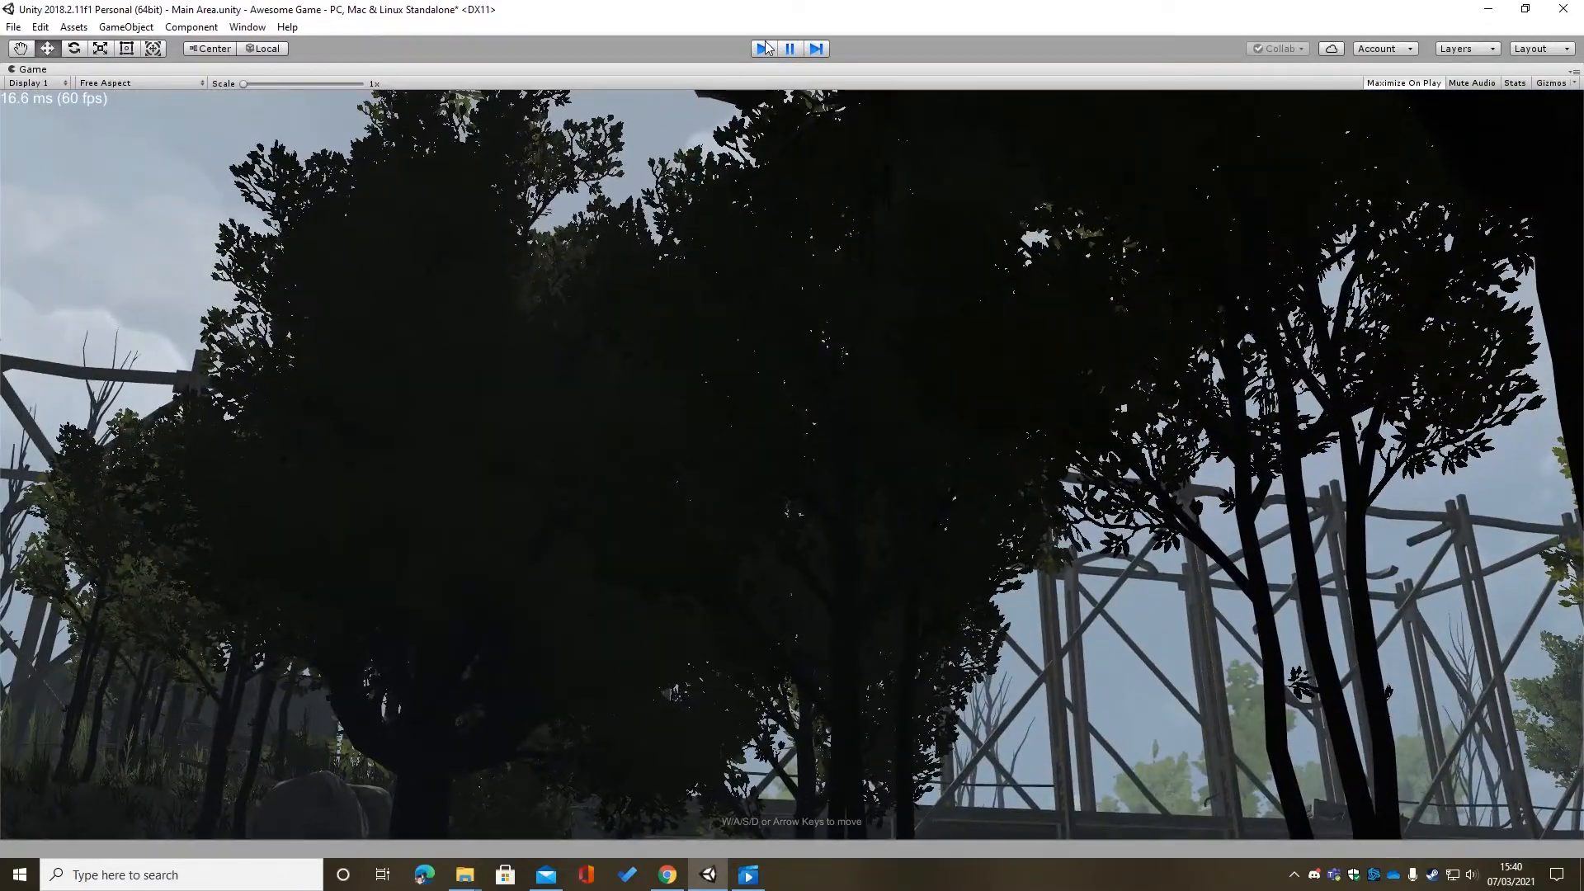
left_click(762, 47)
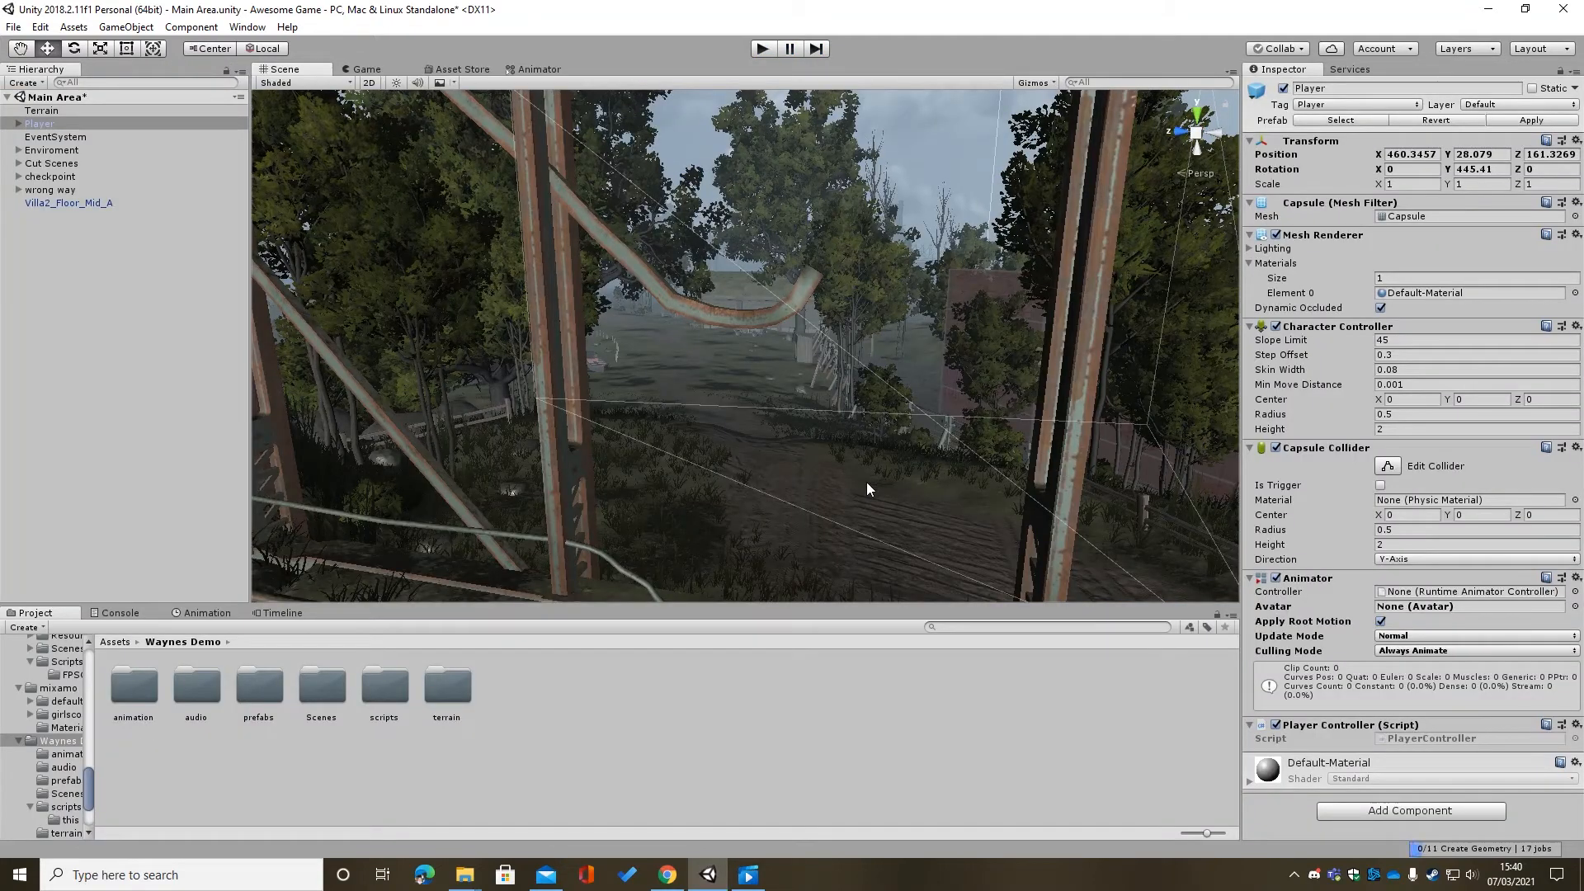
- Examine the Player capsule and its camera on the bridge from behind and above in the Scene view
right_click_drag(879, 429, 944, 410)
key("s")
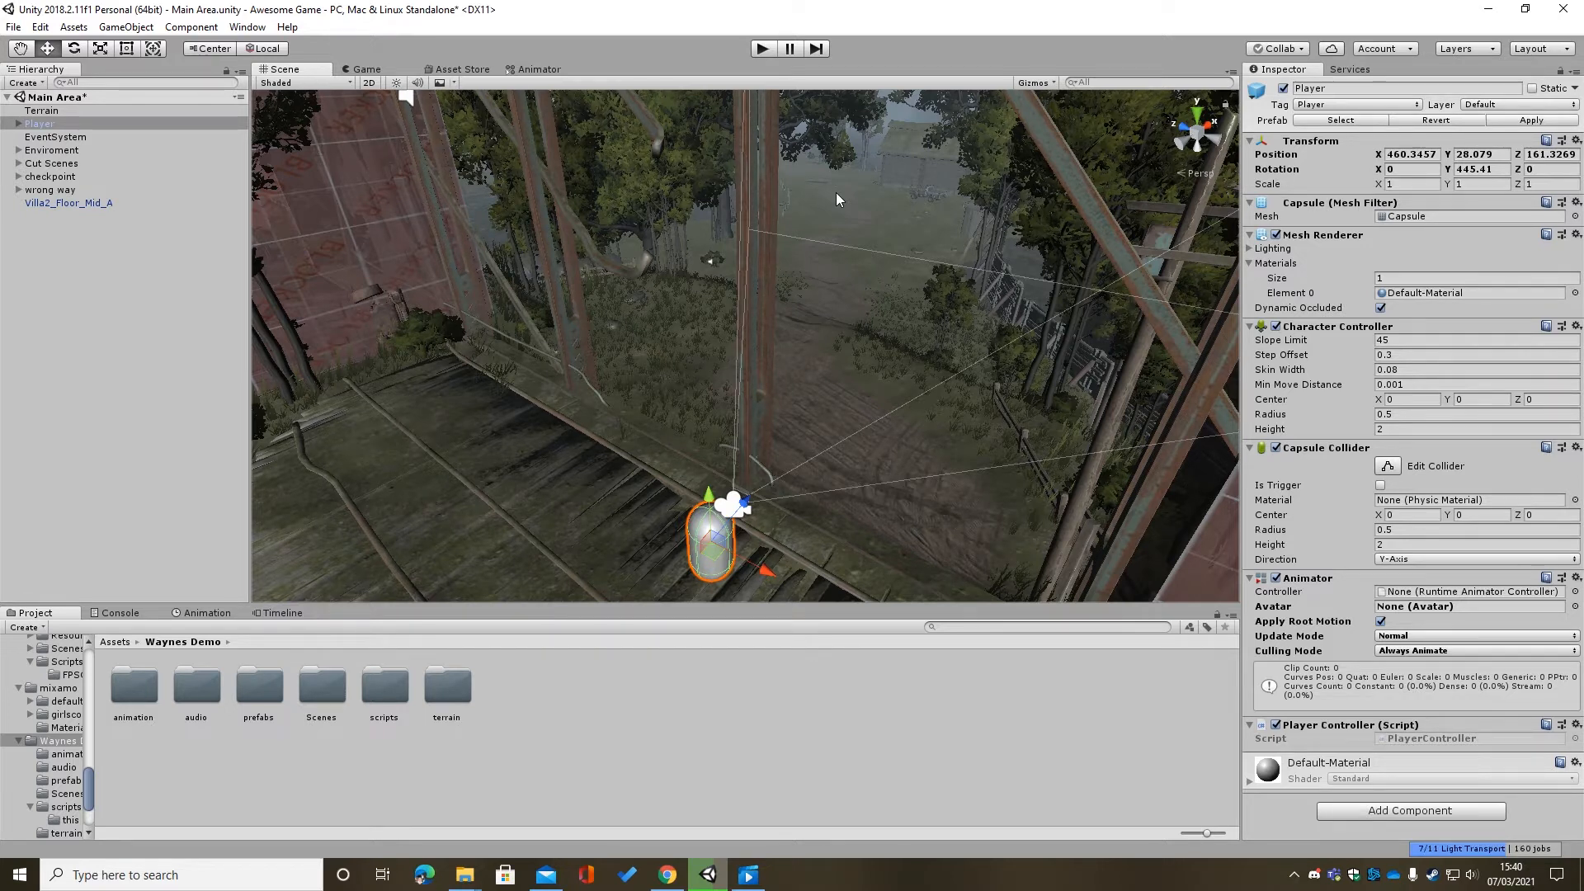
right_click_drag(836, 194, 890, 288)
key("s")
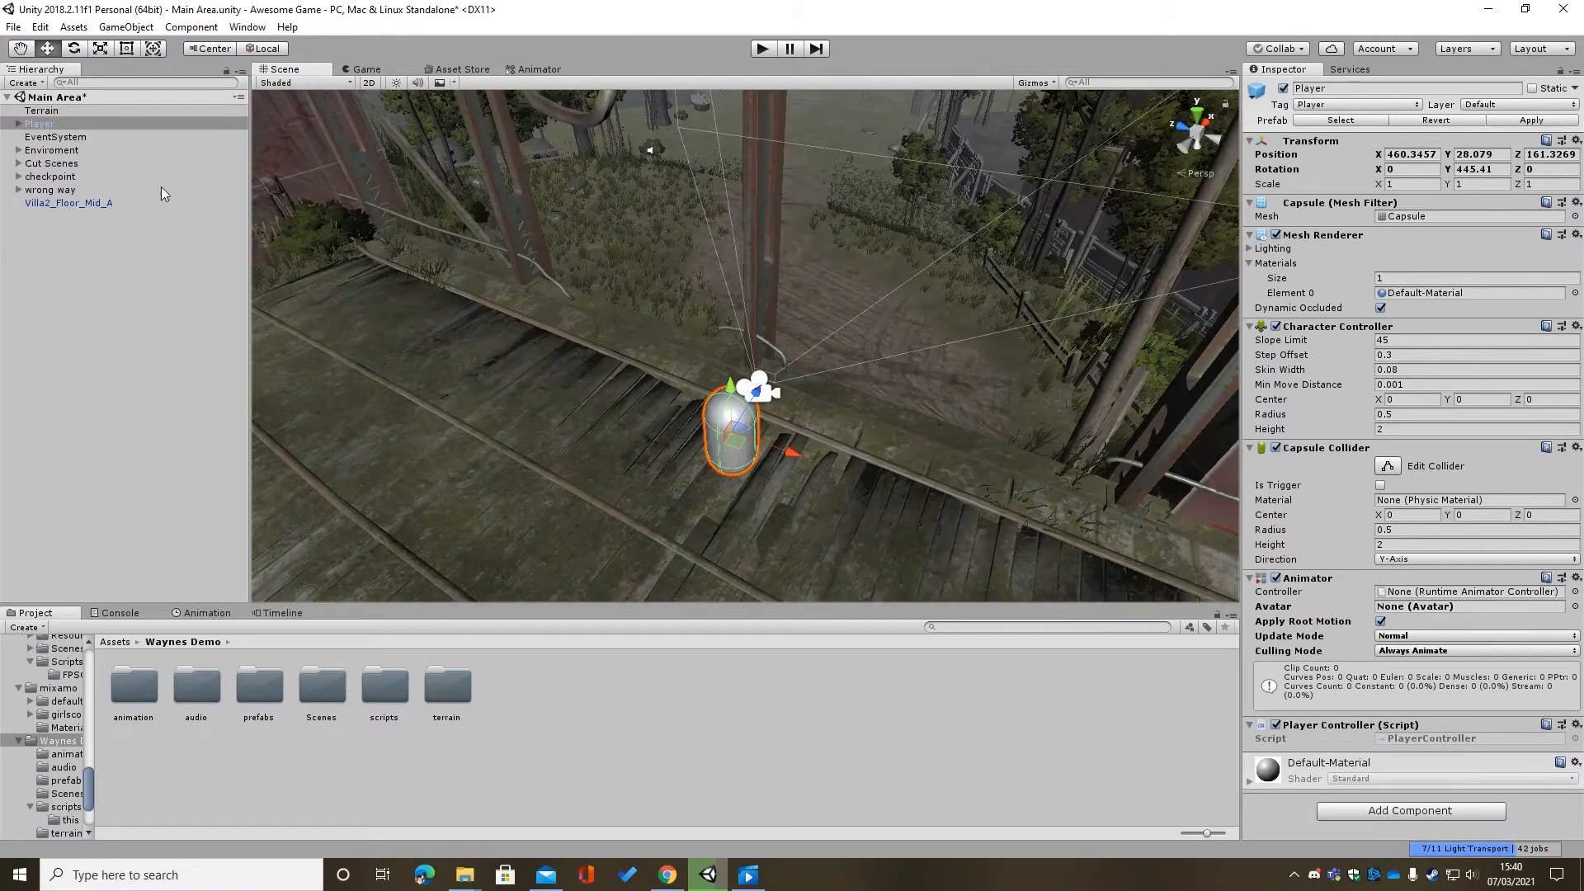
right_click_drag(680, 438, 688, 446)
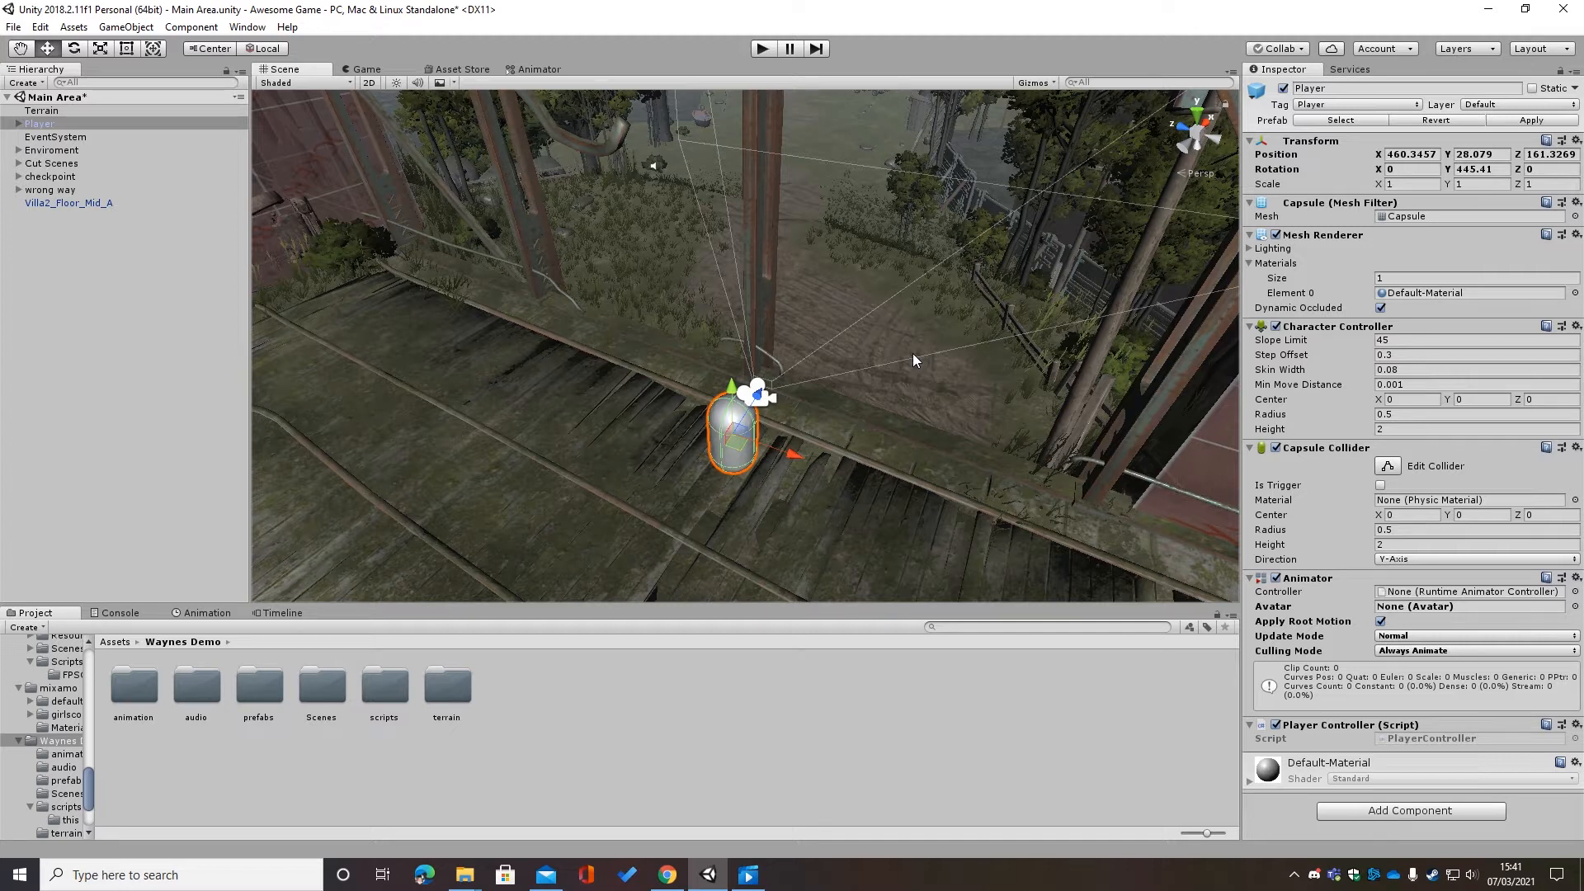
right_click_drag(732, 498, 806, 424)
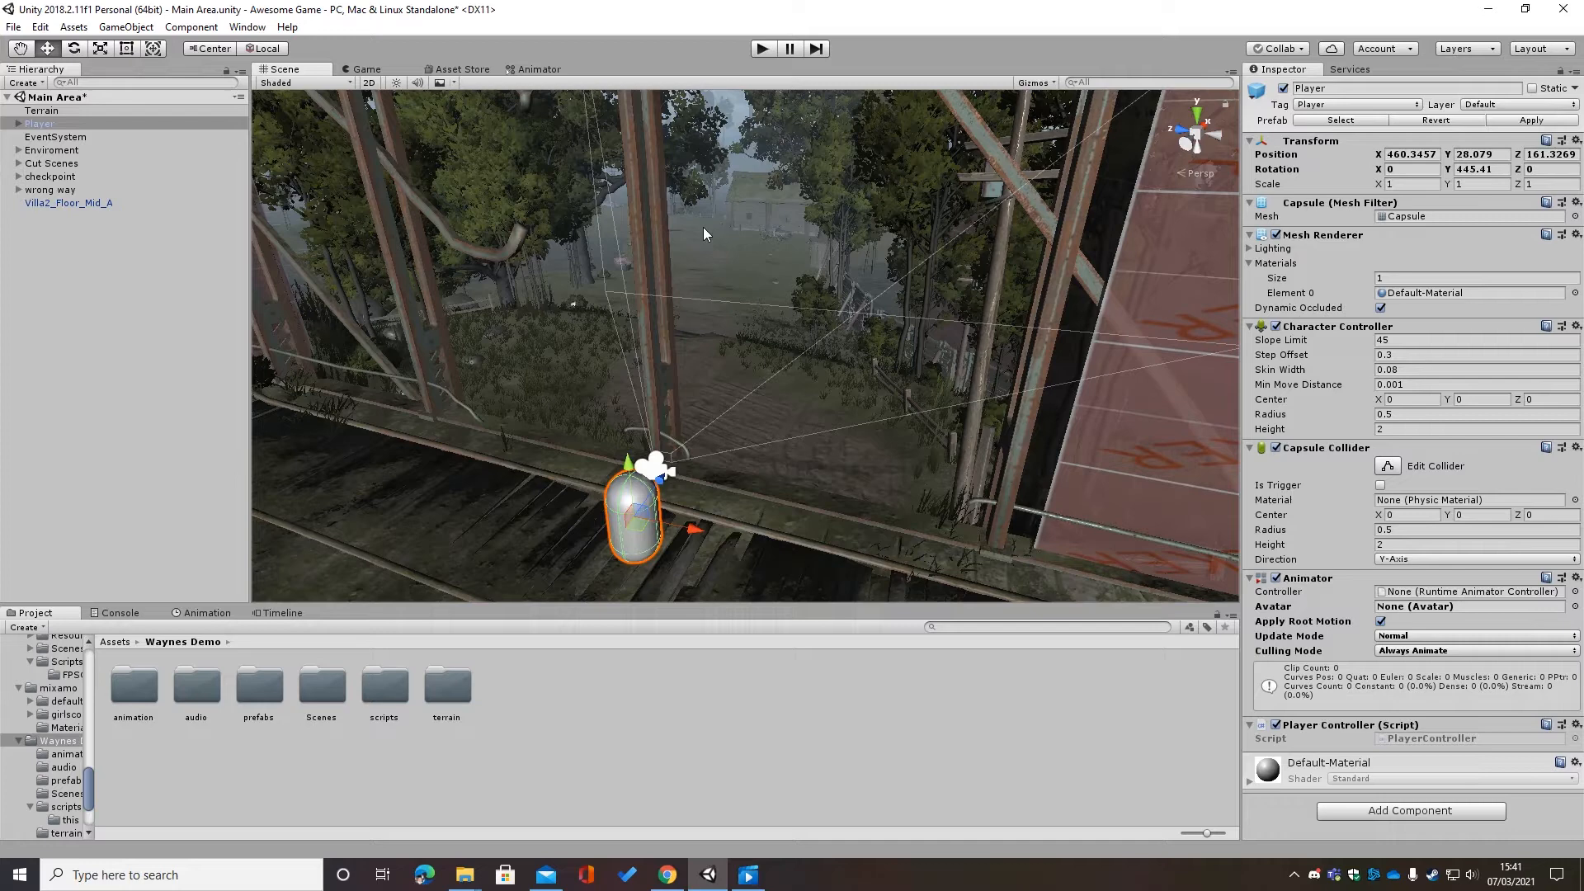
right_click_drag(483, 419, 518, 484)
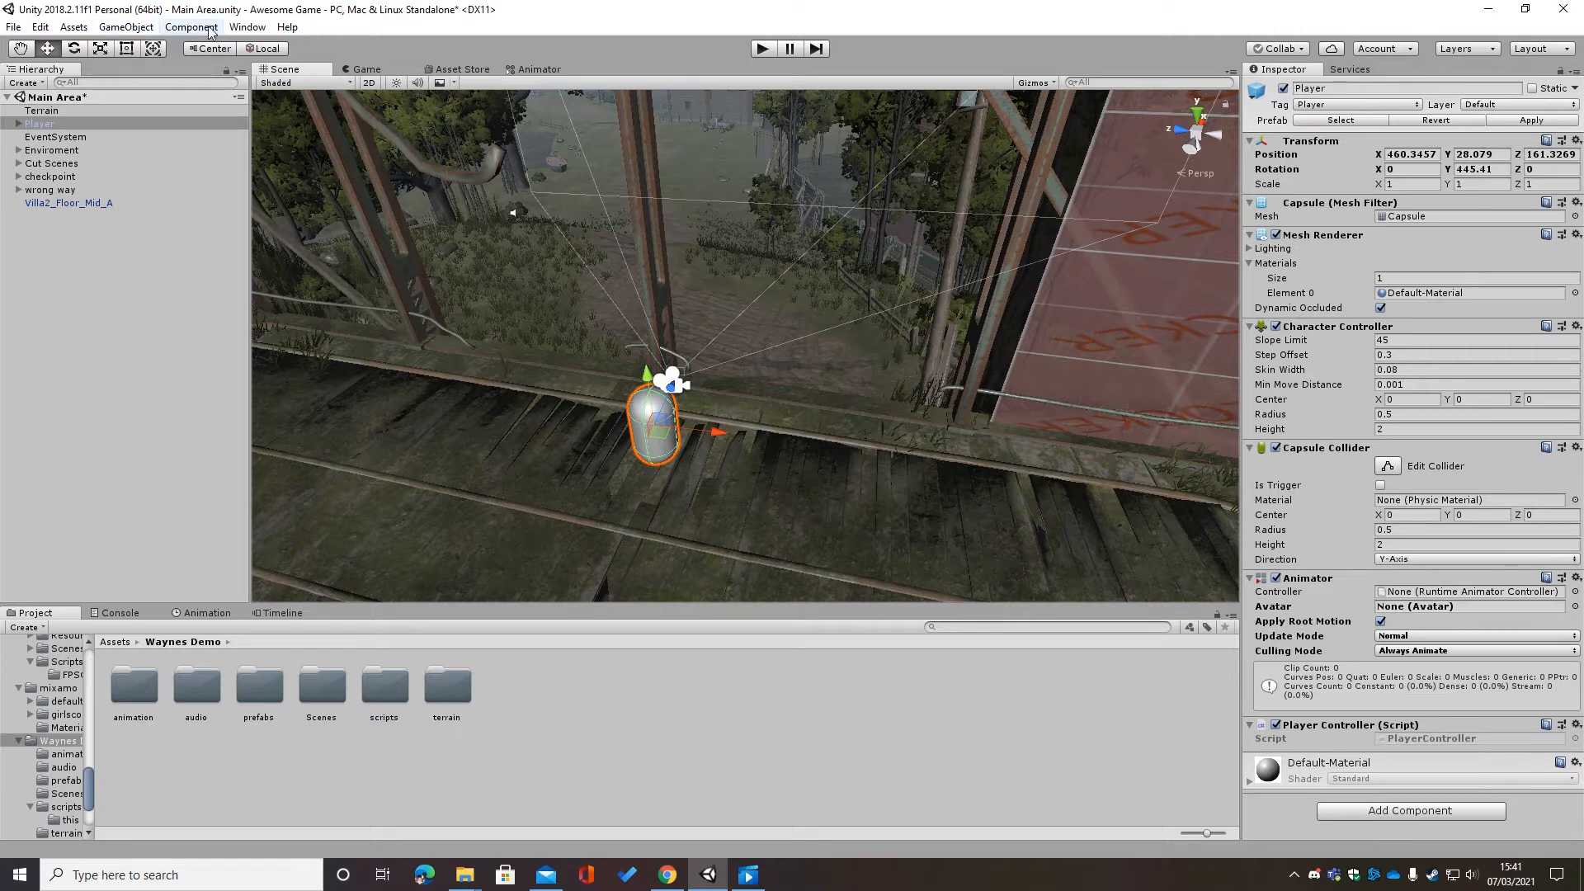
- Open the Timeline window and keep it docked in the same group as the Project, Console and Animation windows
left_click(248, 27)
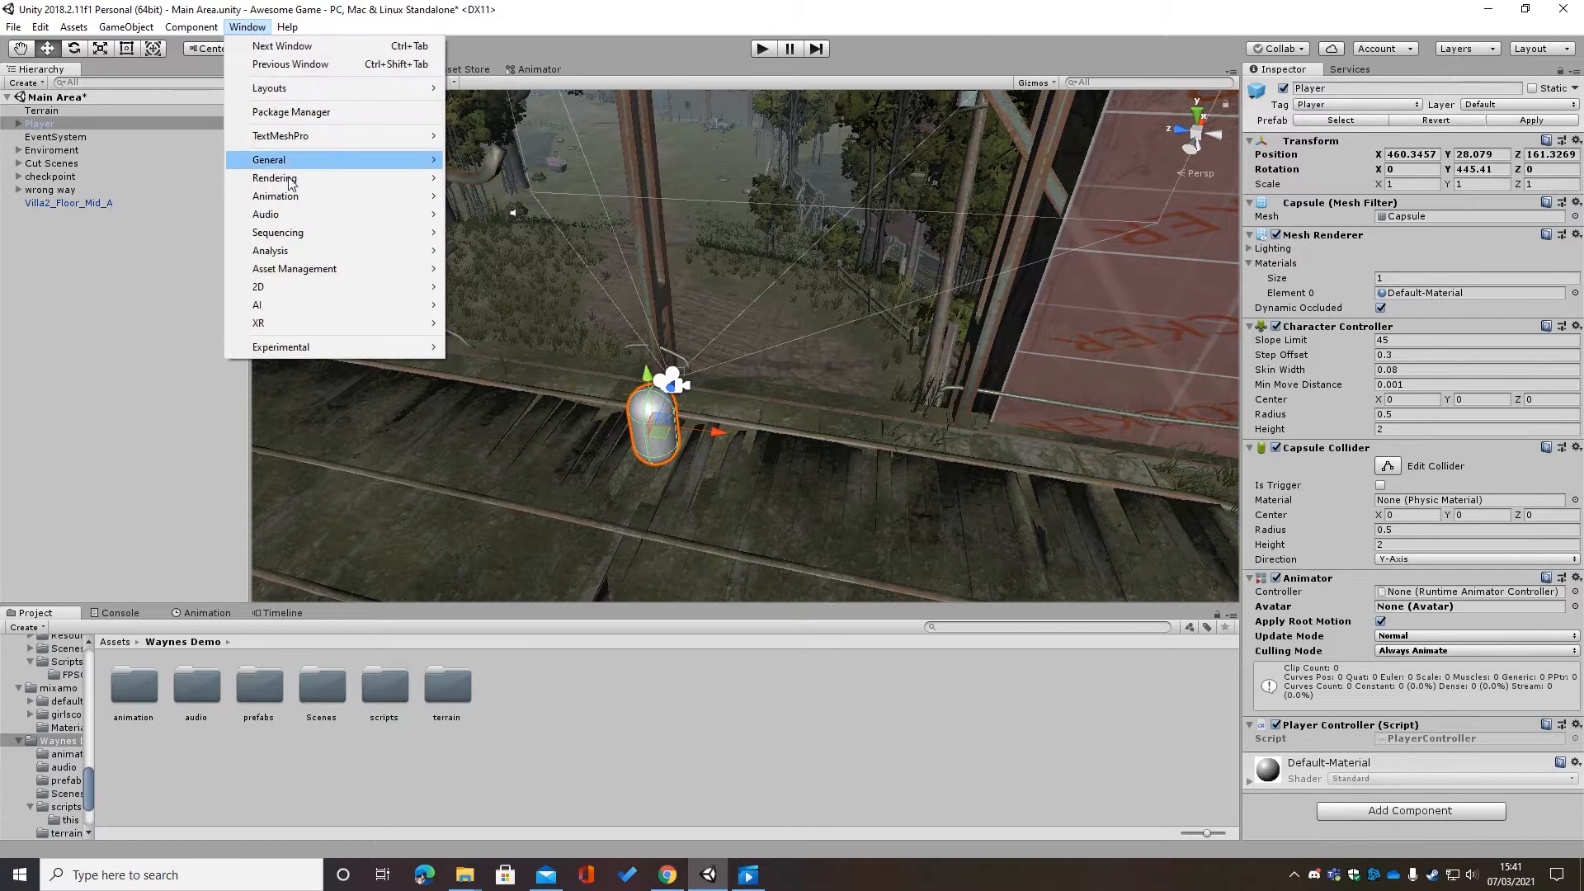
mouse_move(297, 232)
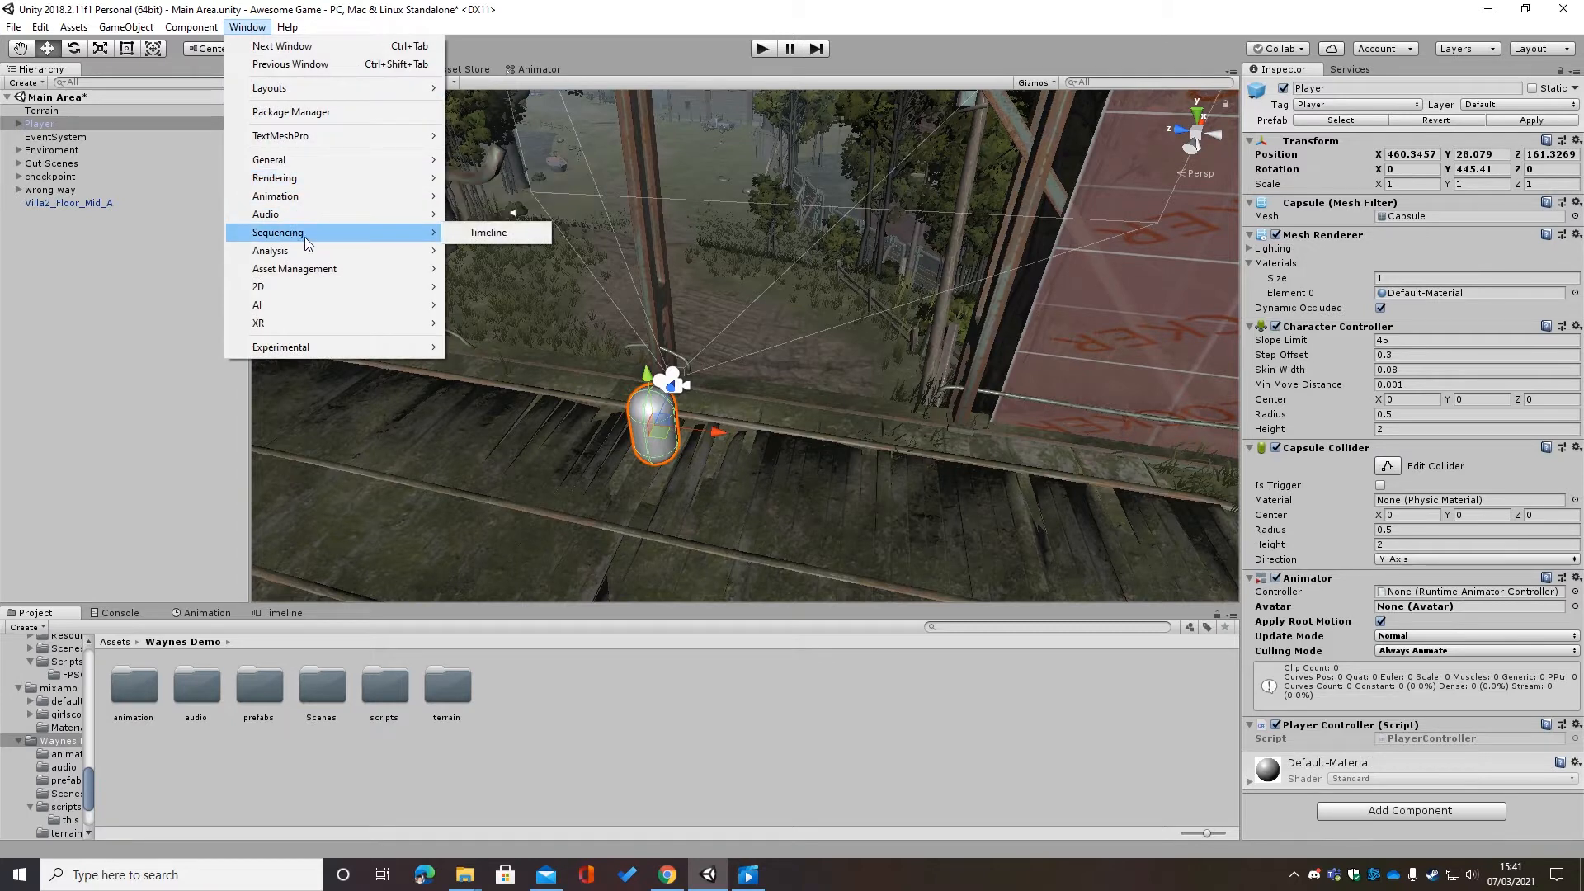
left_click(500, 230)
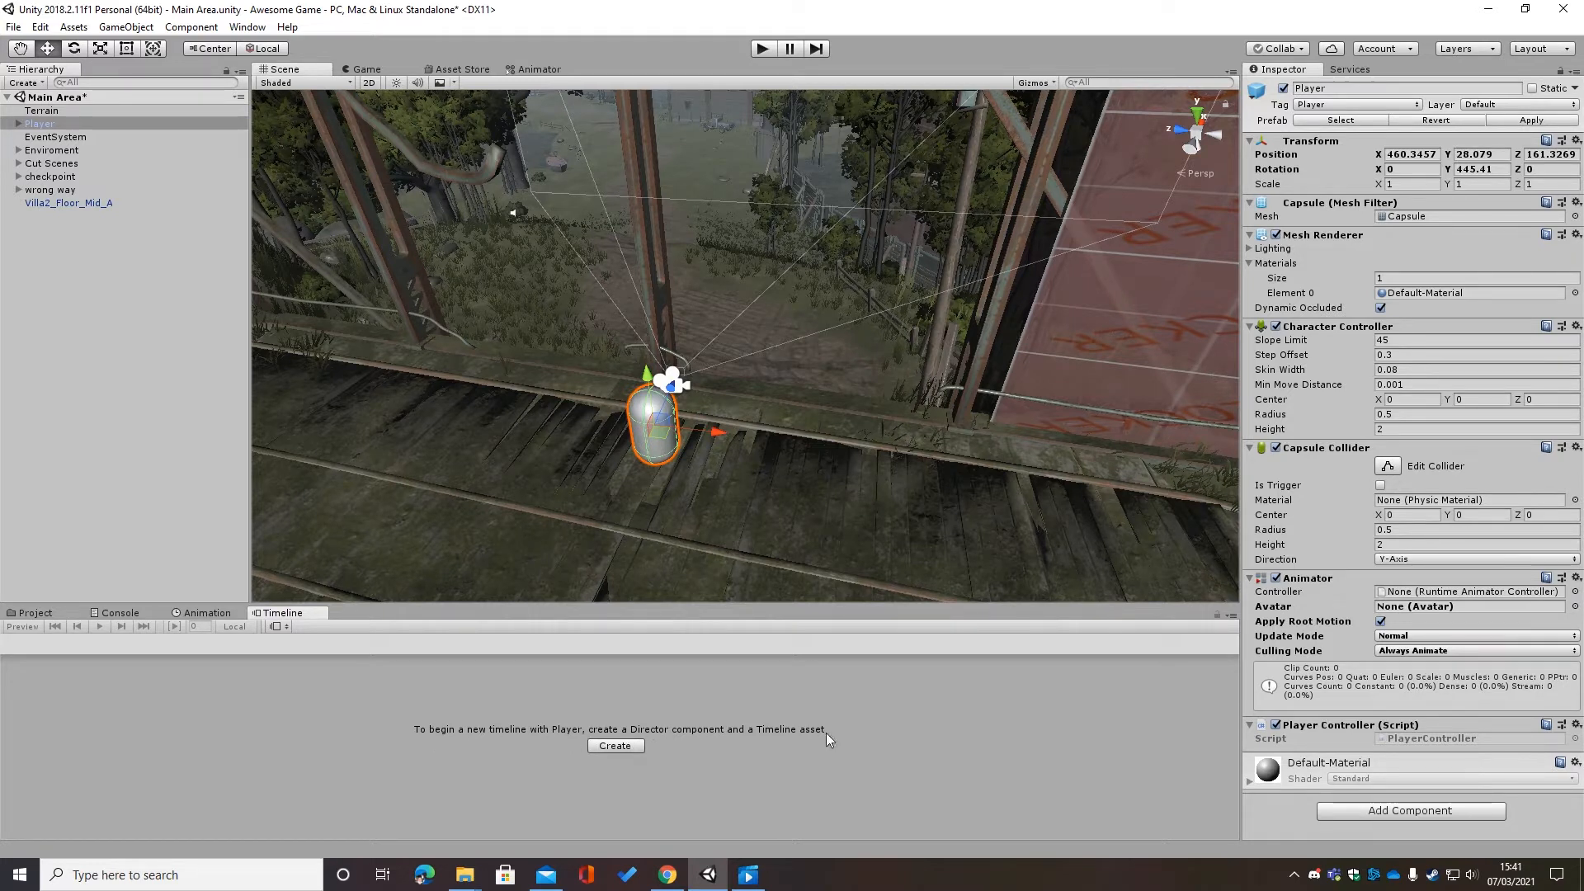
left_click_drag(289, 612, 627, 70)
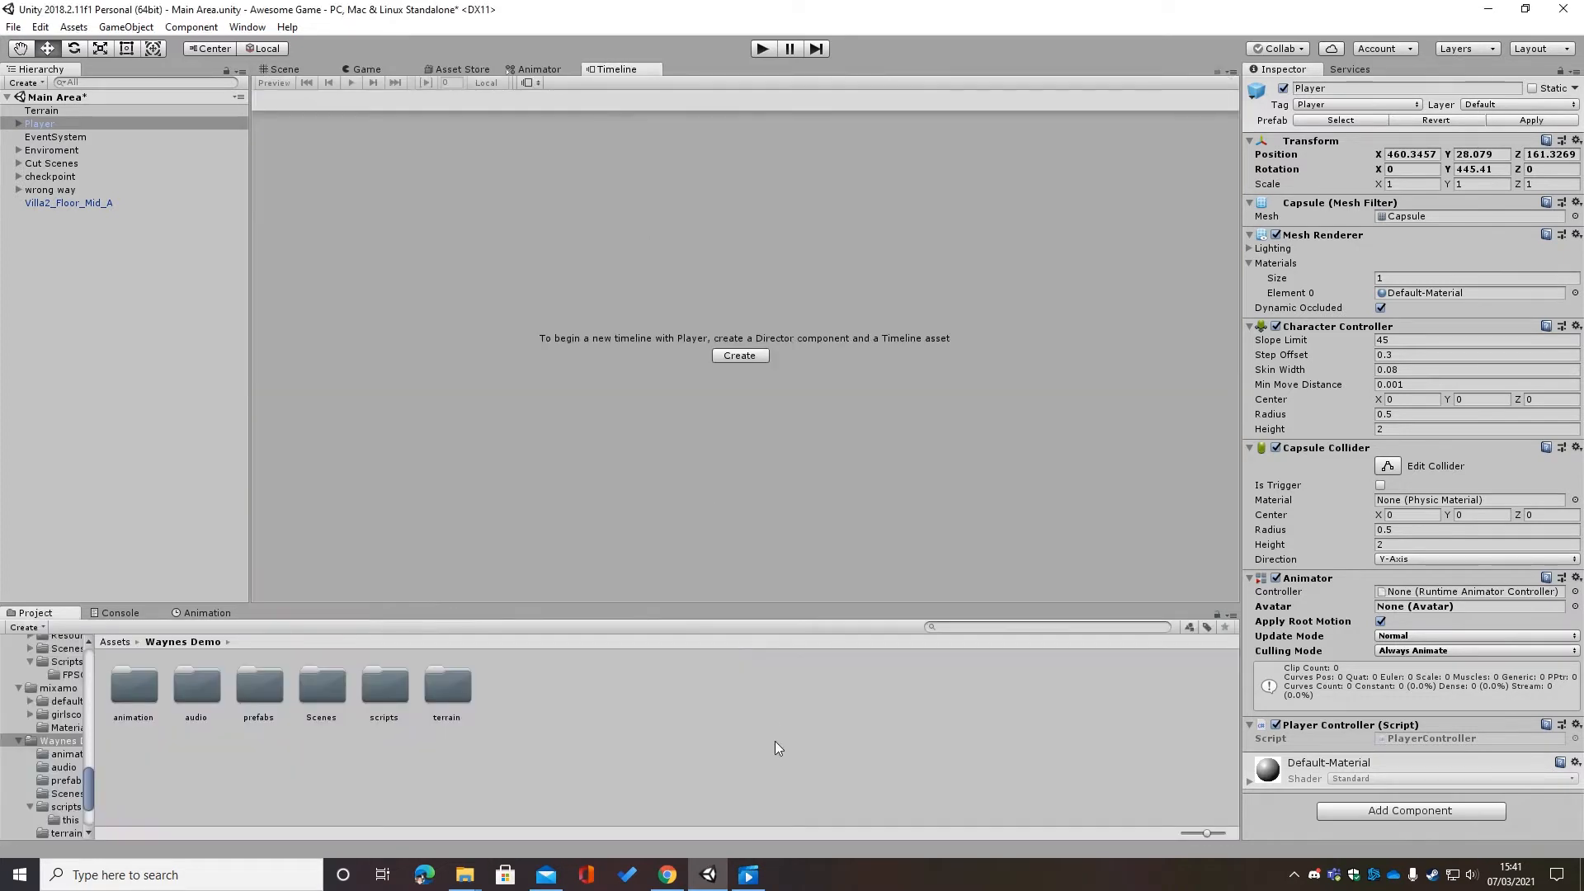
left_click_drag(632, 79, 285, 615)
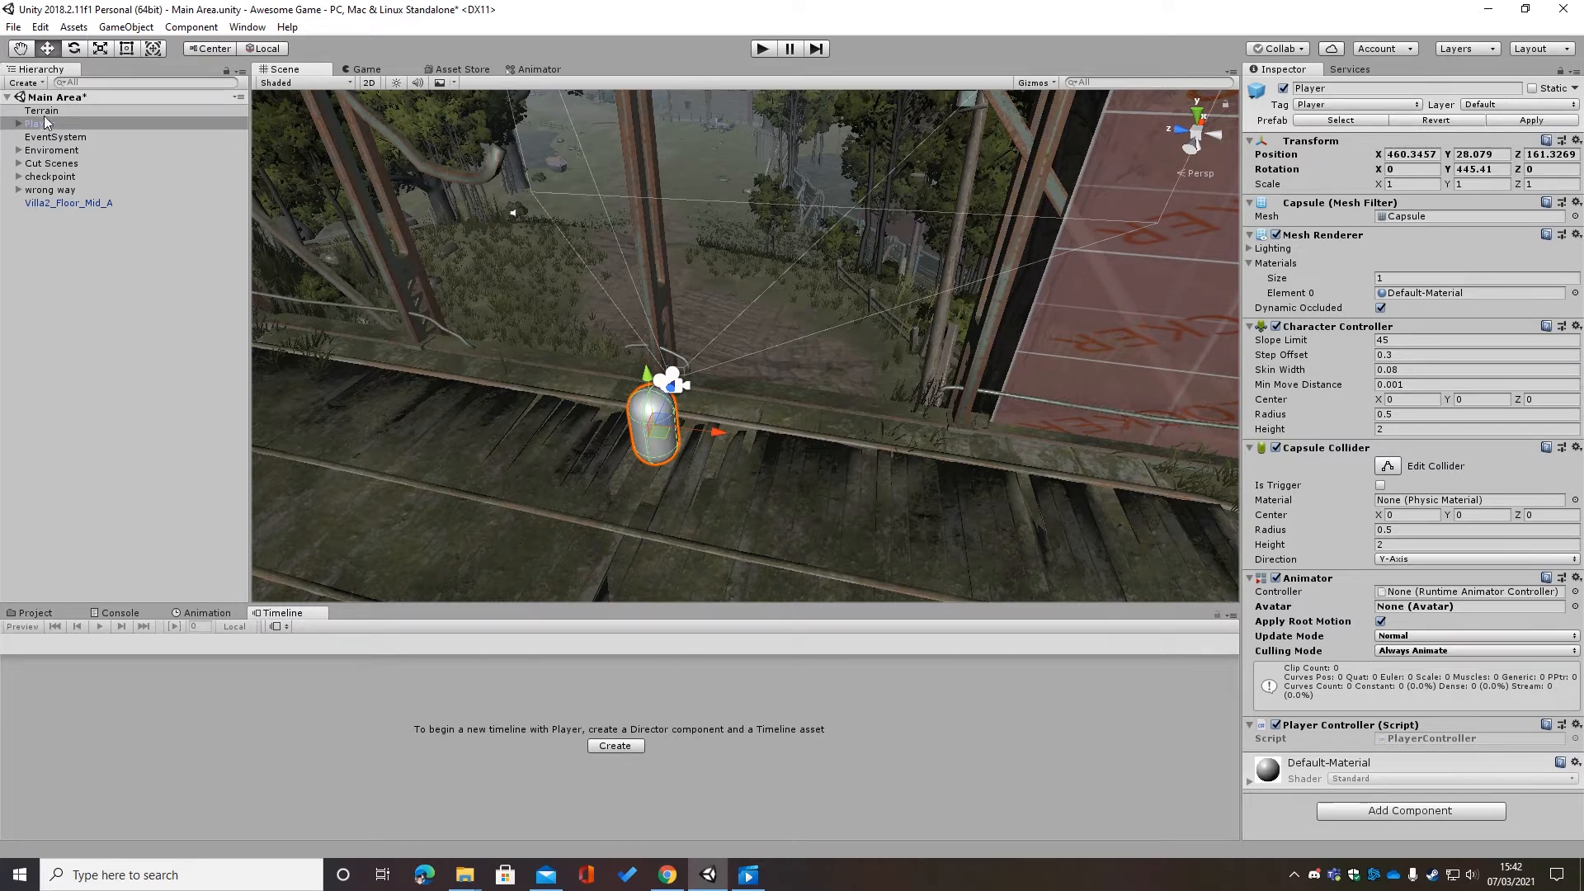
- Create a Director component and timeline asset for Player, saved as PlayerTimeline.playable in the Waynes Demo animation folder
left_click(622, 746)
double_click(204, 156)
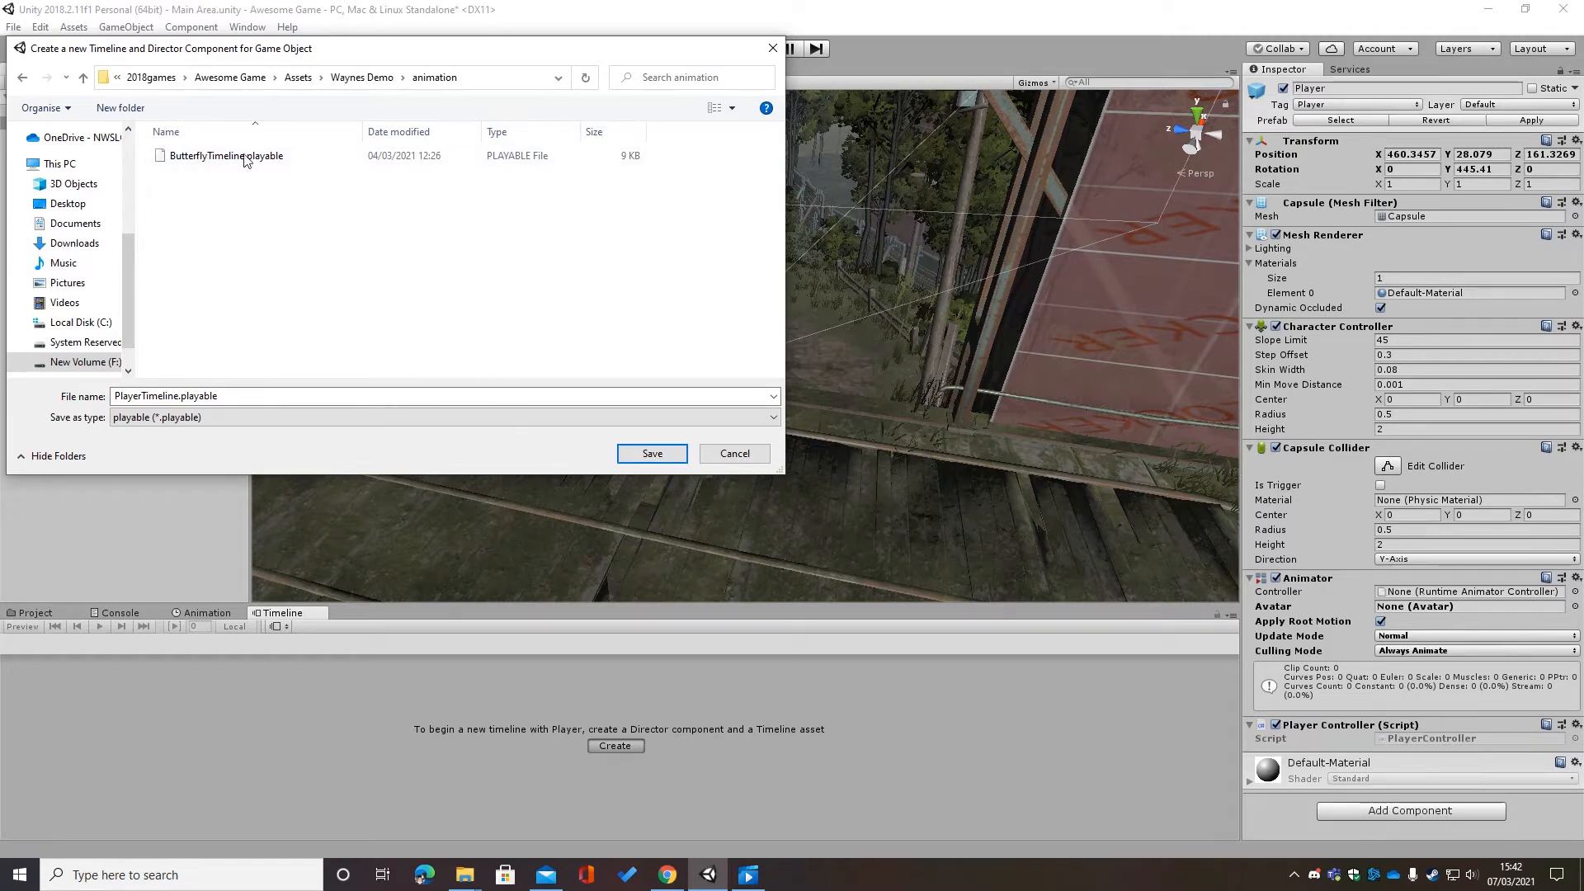
left_click(652, 455)
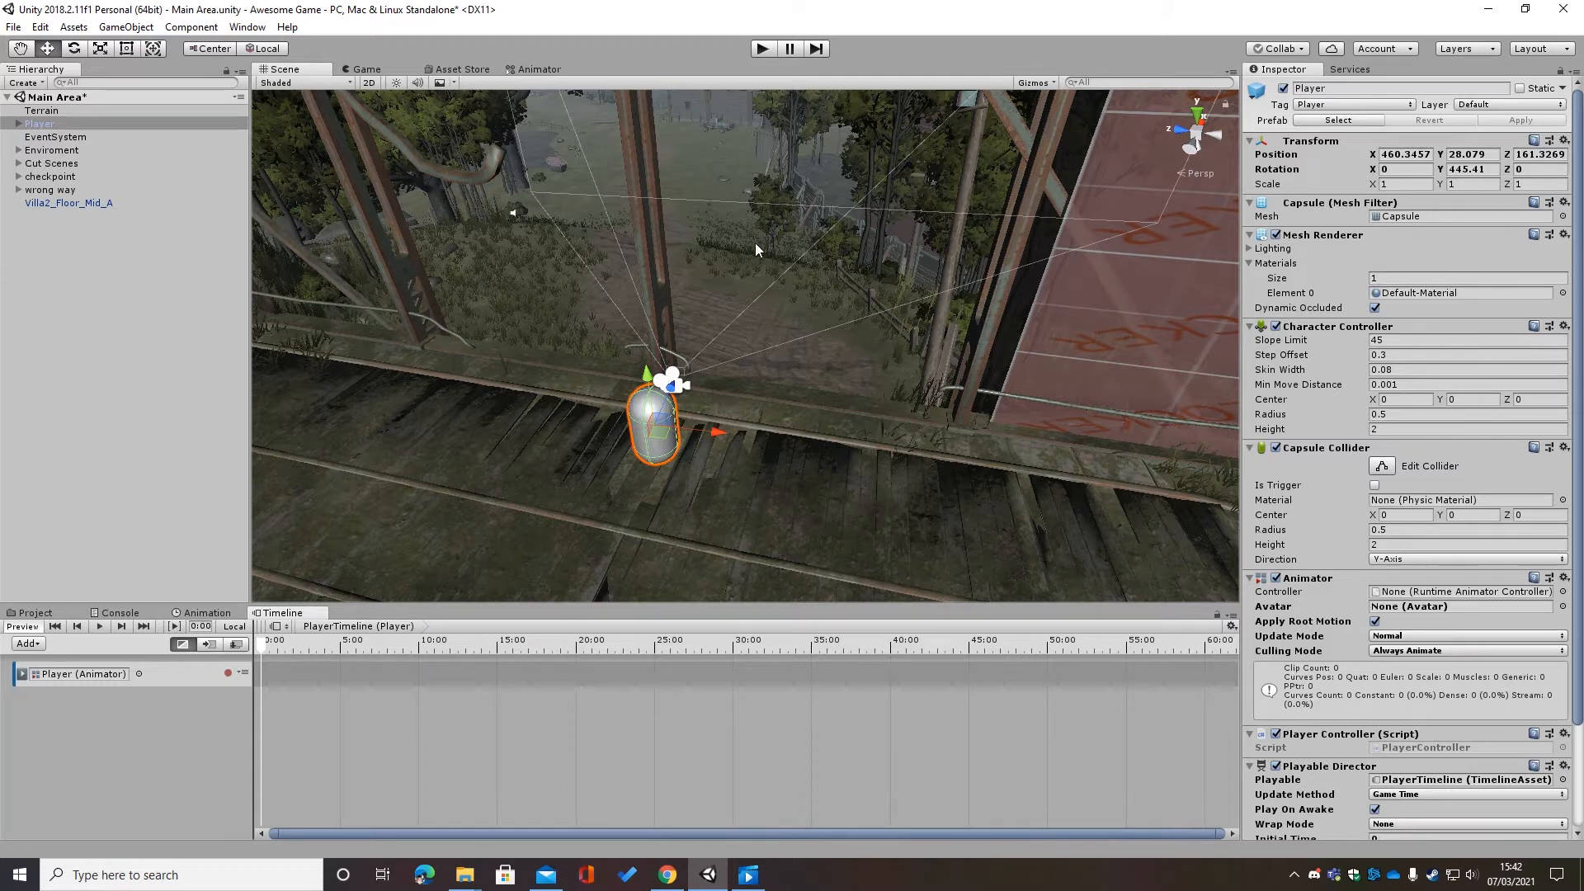
- Switch the PlayerTimeline's time units to Frames and back to Seconds
right_click_drag(795, 461, 818, 397)
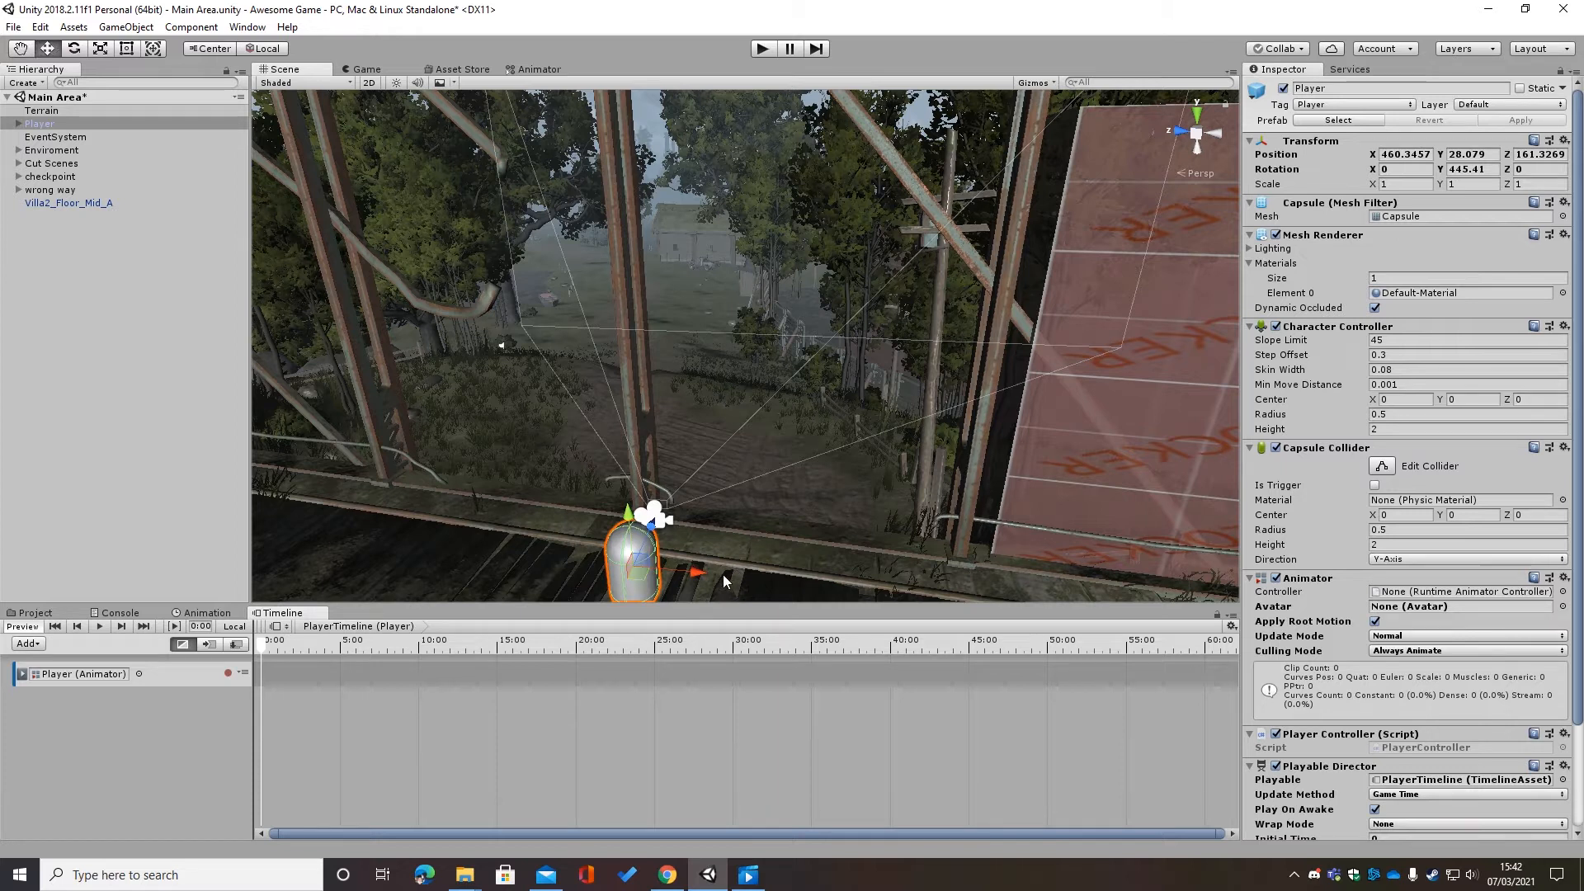
left_click(1232, 626)
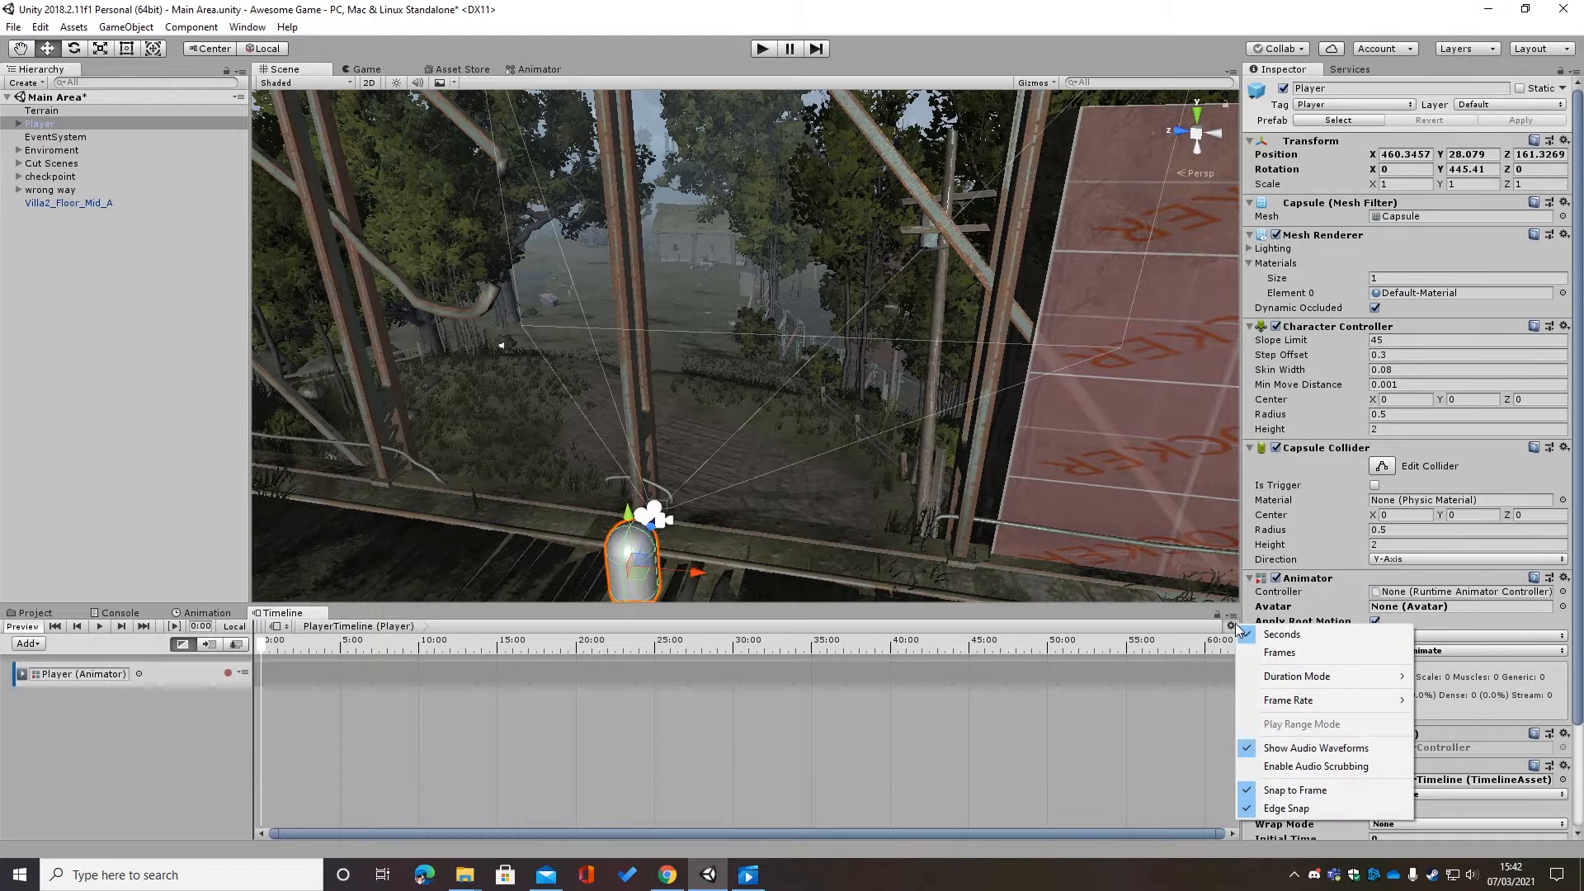
left_click(1279, 652)
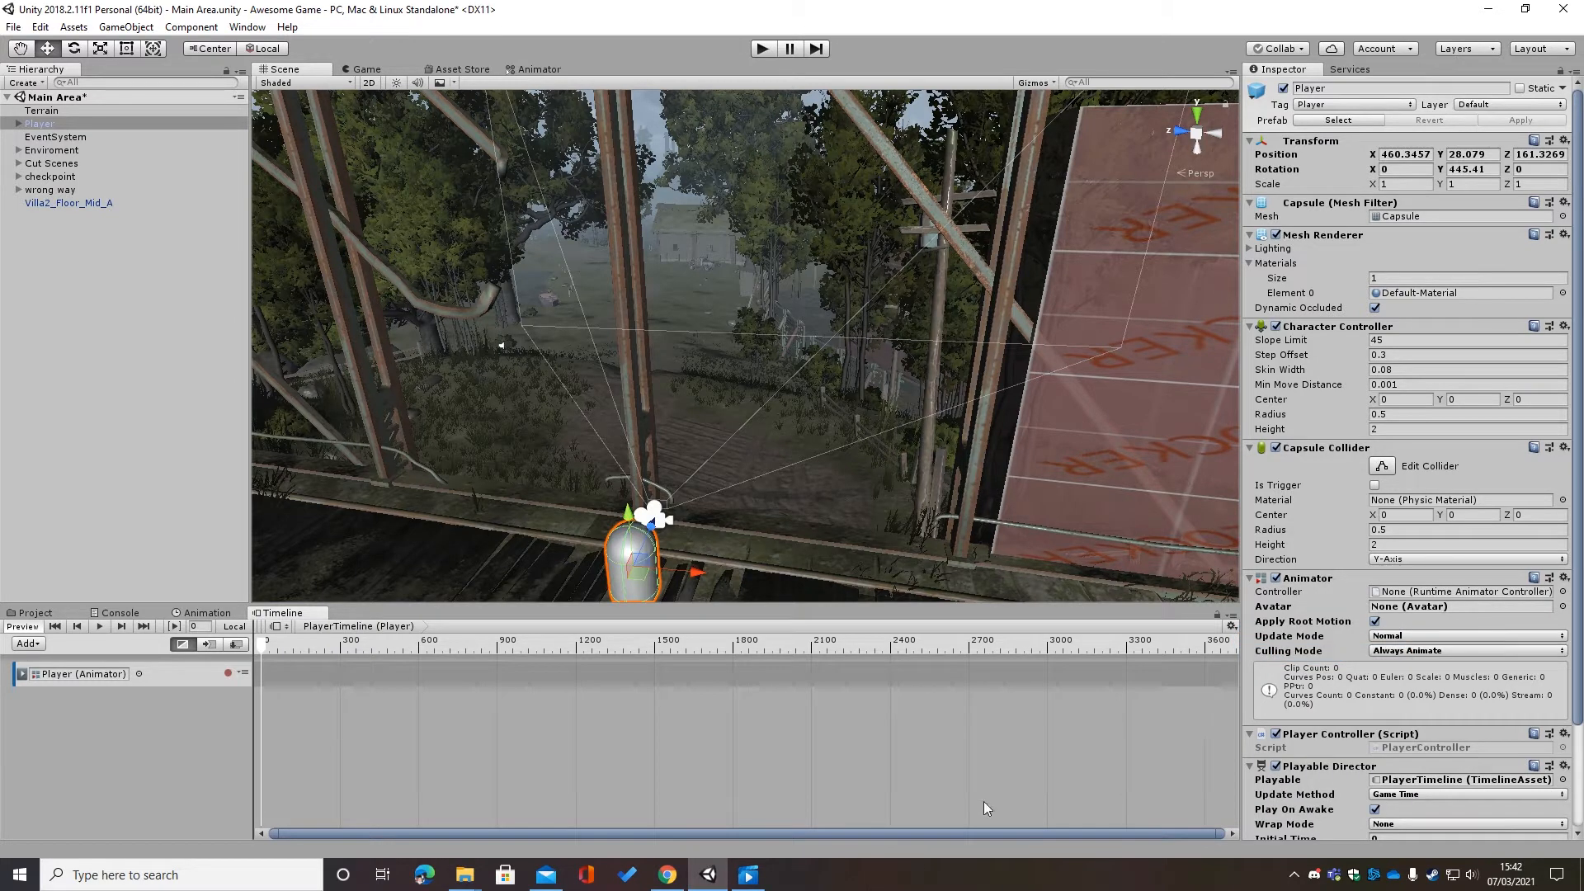
left_click(1232, 626)
left_click(1281, 641)
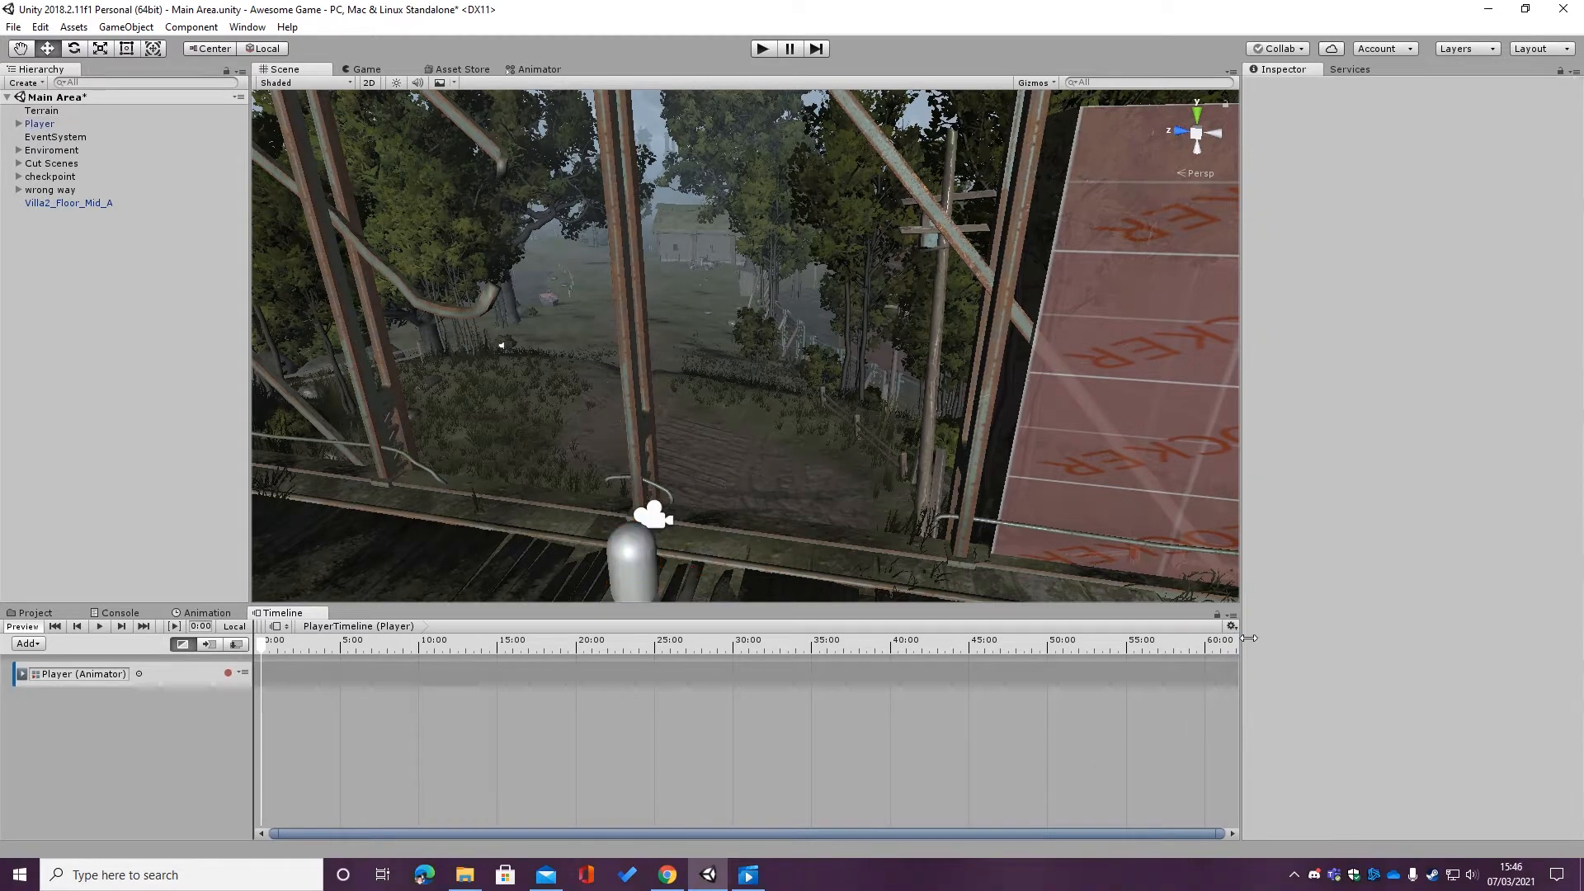
- Display the PlayerTimeline ruler in Frames, try zooming its range in and out, and restore Seconds
left_click(1232, 626)
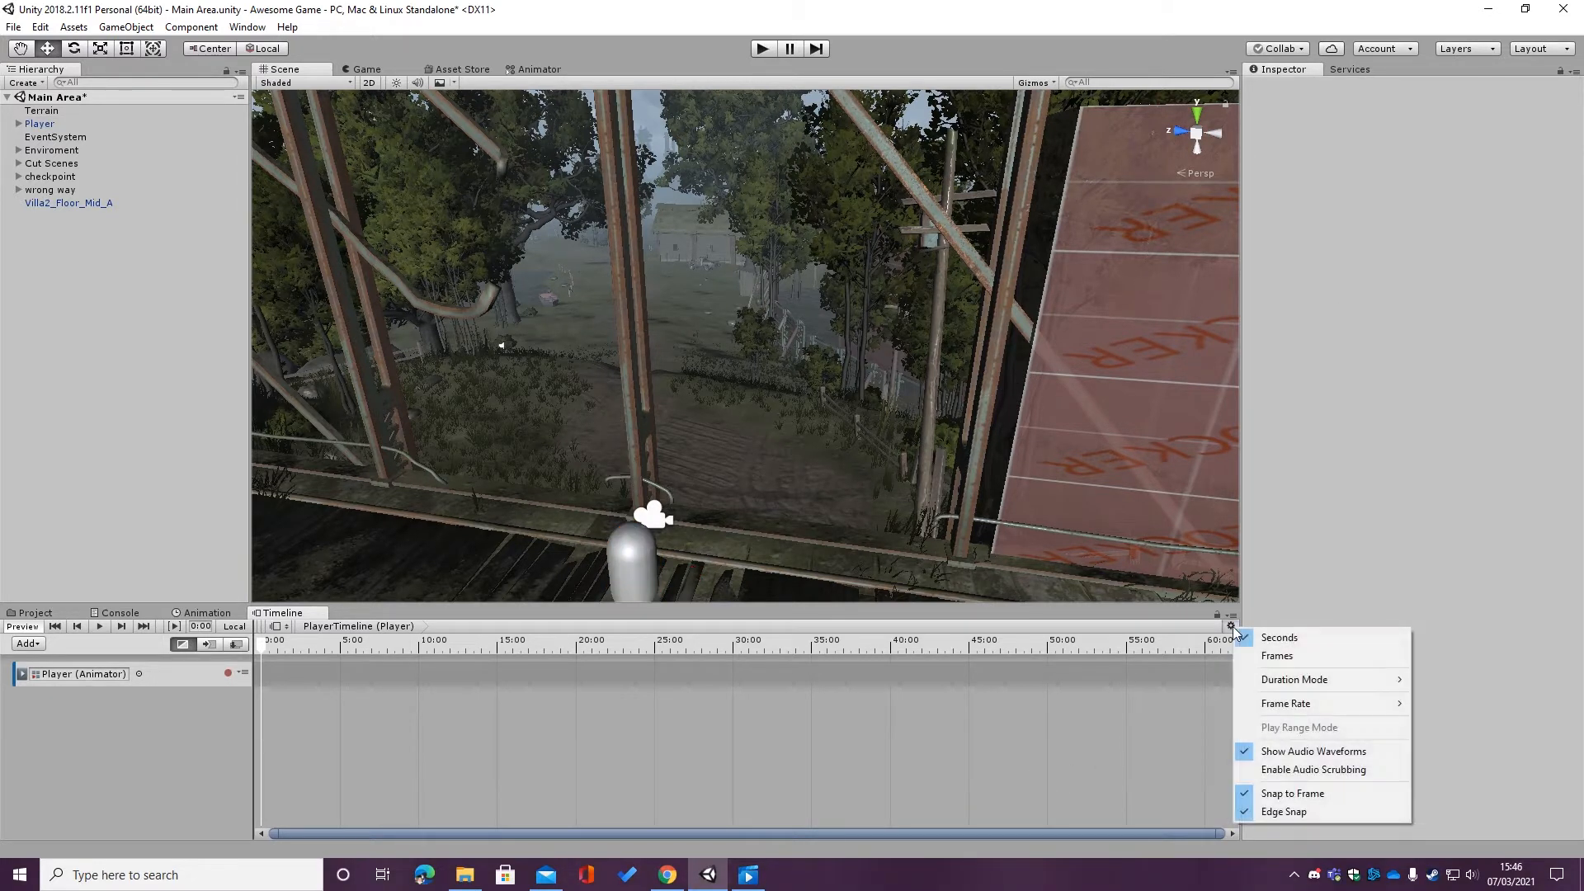
left_click(1277, 657)
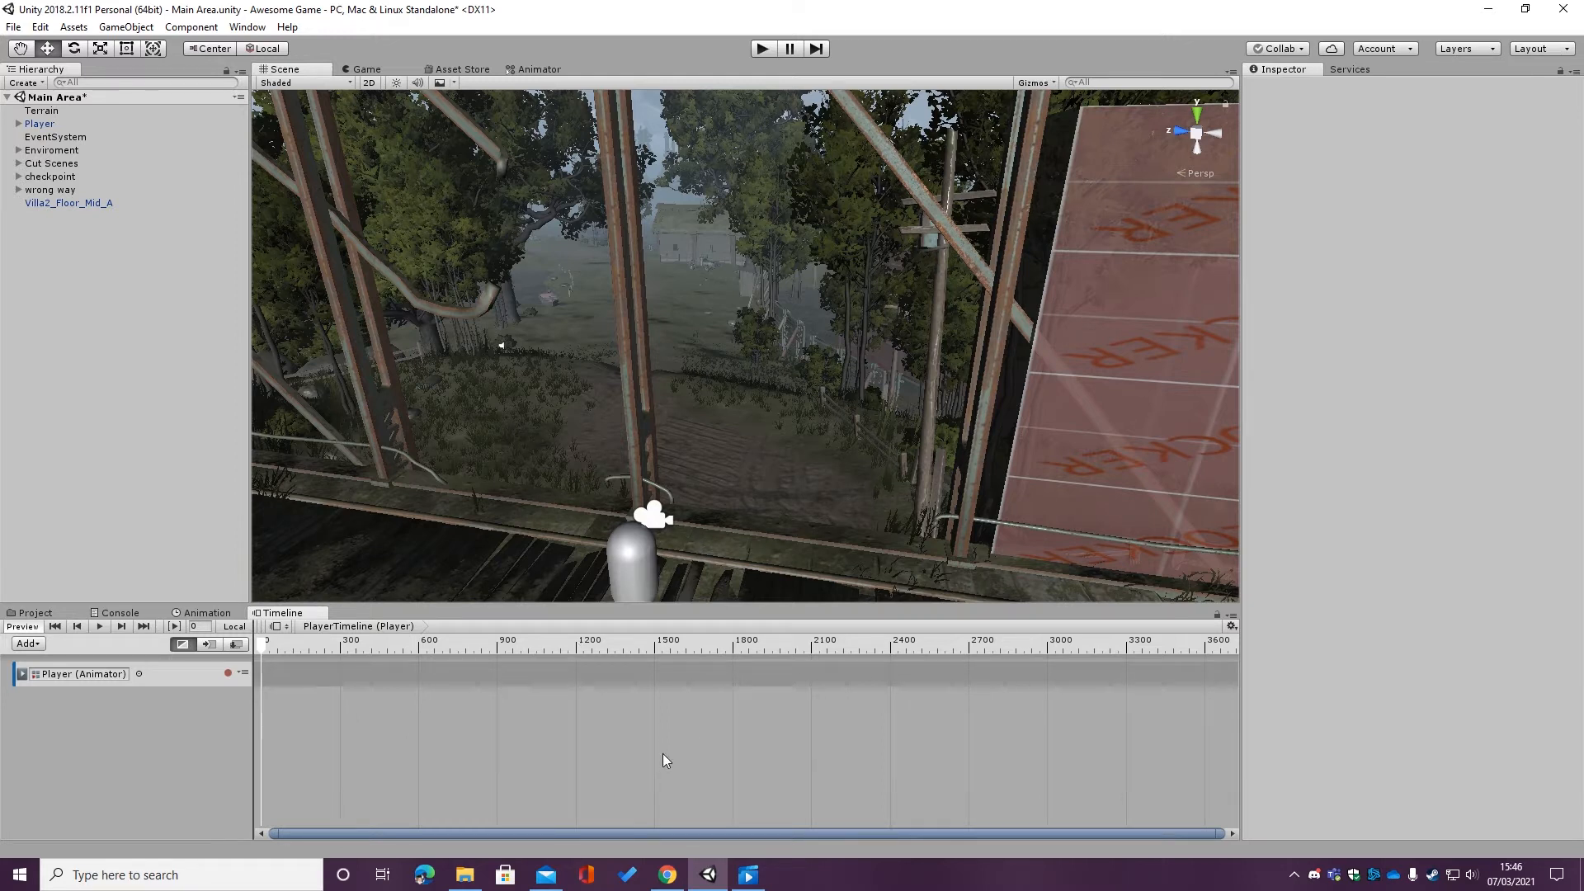
scroll(661, 754, "up", 3)
scroll(661, 754, "down", 3)
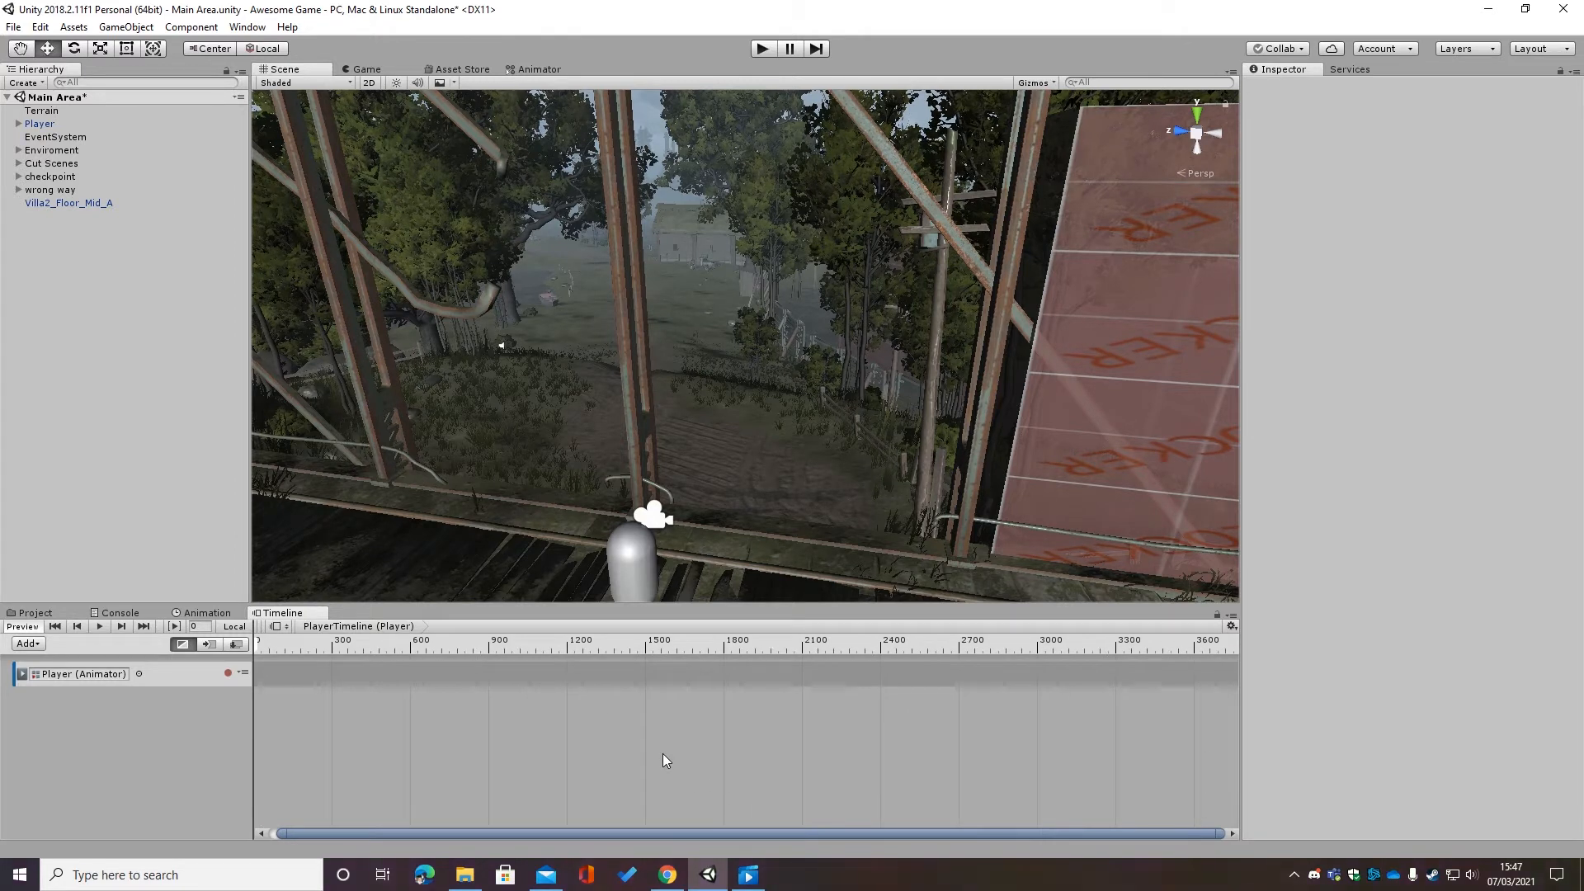
scroll(661, 754, "up", 5, "alt")
scroll(662, 754, "down", 4, "alt")
scroll(622, 671, "down", 2, "alt")
scroll(622, 677, "up", 4, "alt")
scroll(622, 677, "down", 3, "alt")
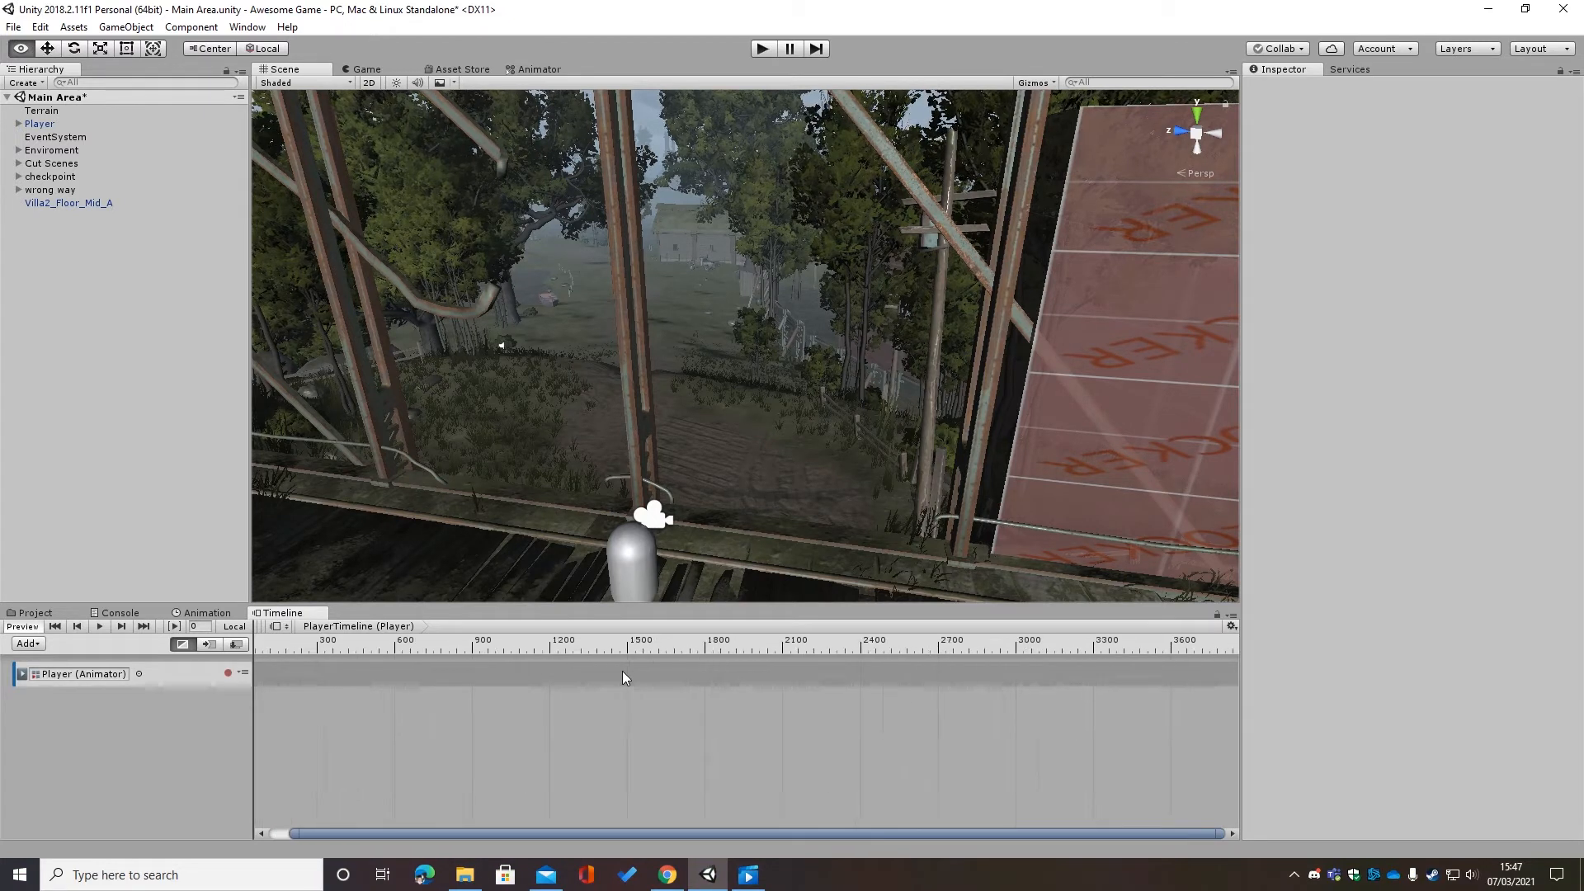
scroll(622, 670, "down", 1, "alt")
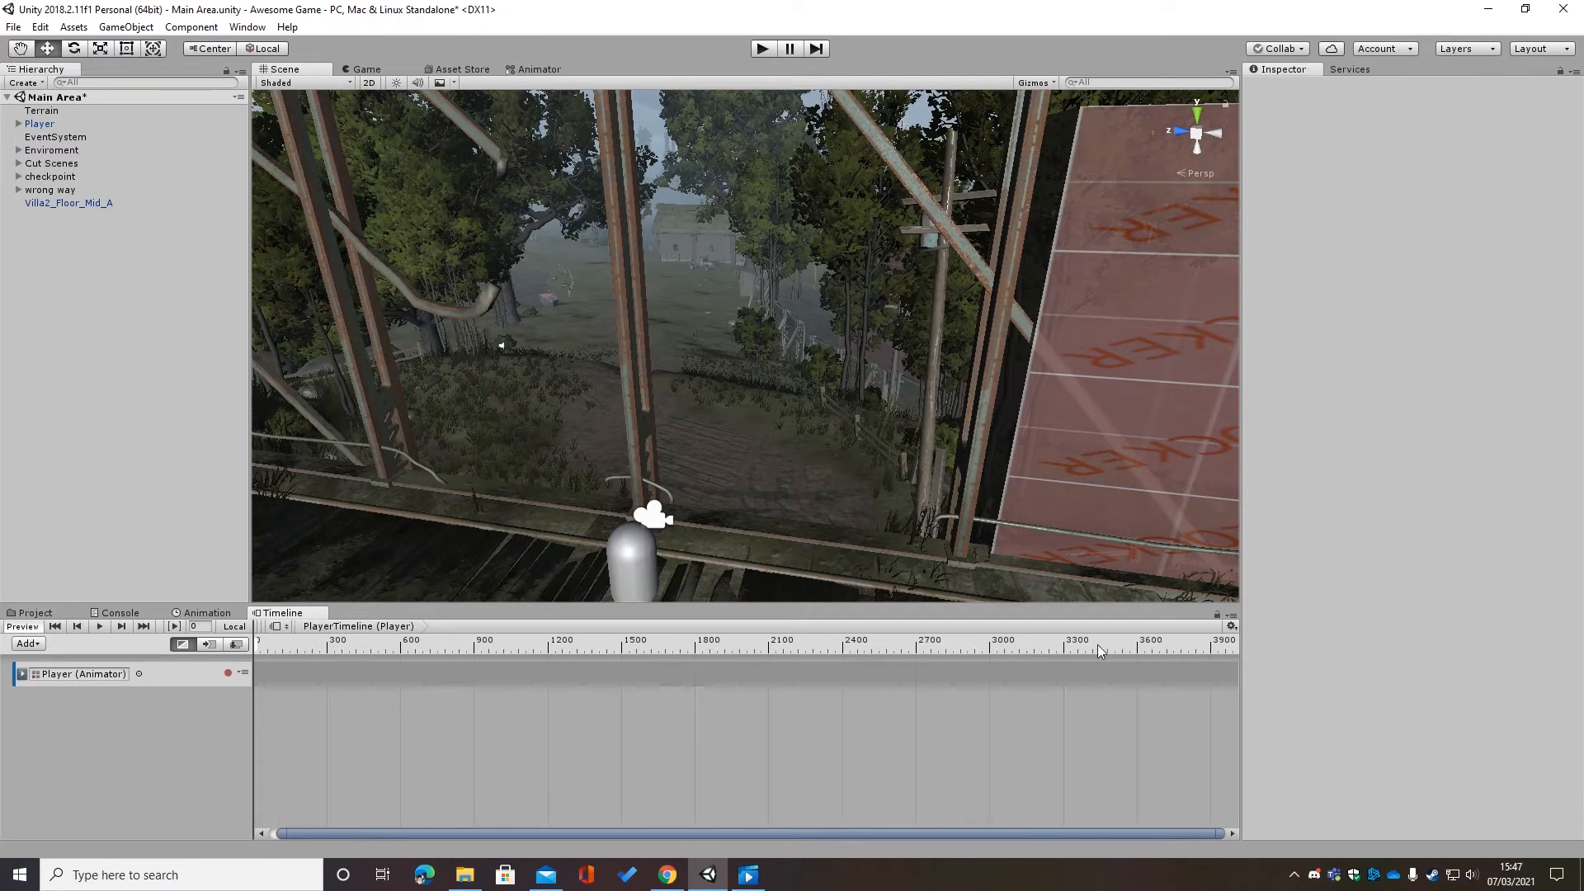
left_click(1231, 626)
left_click(1275, 633)
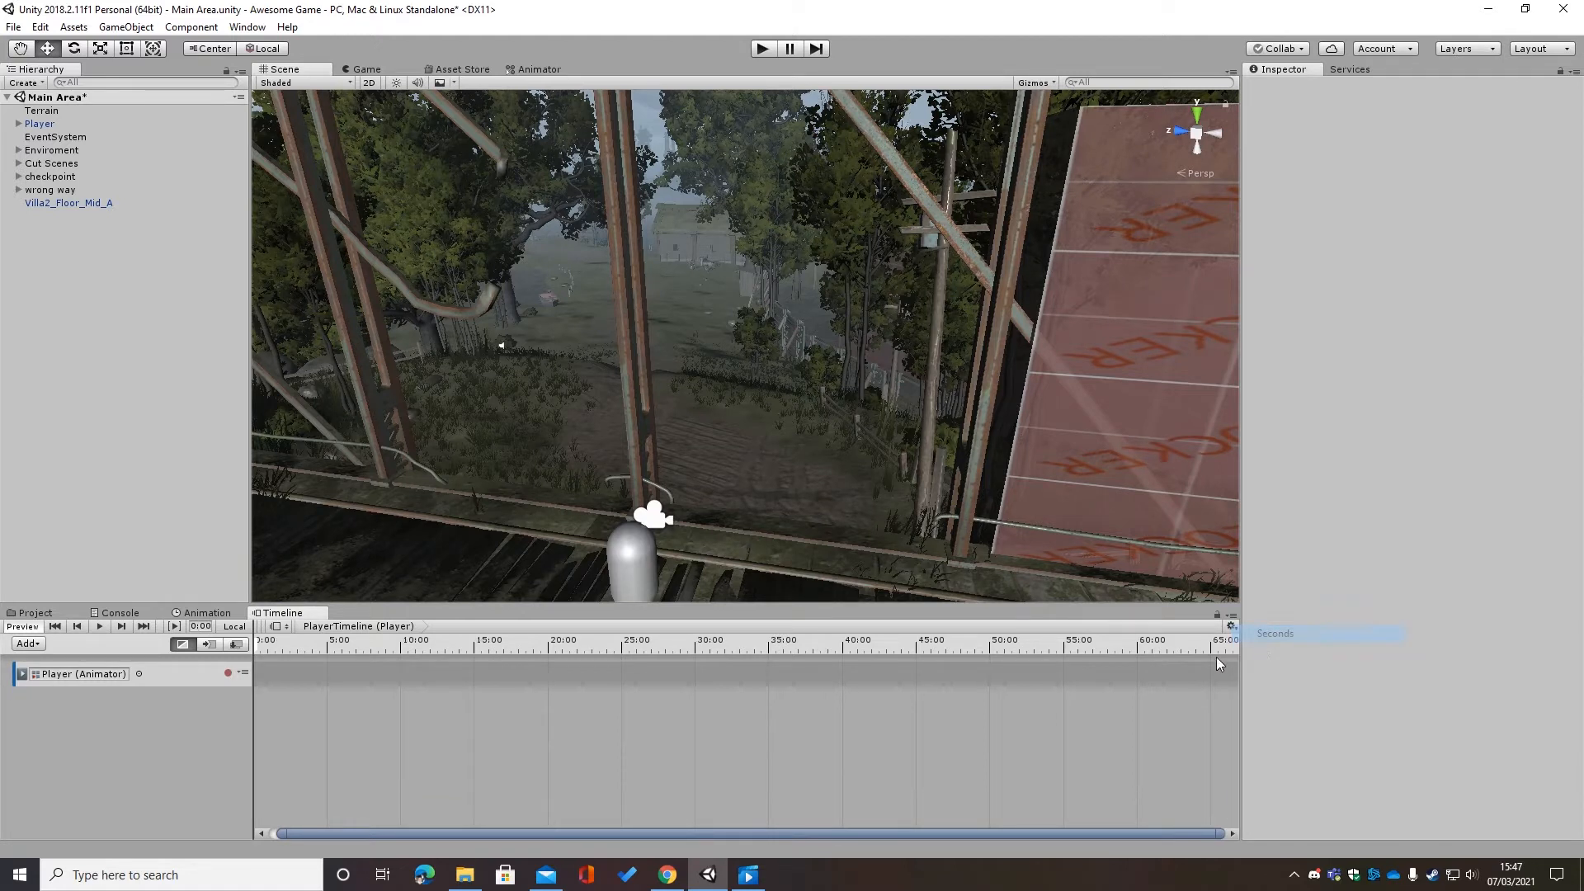
scroll(1136, 688, "up", 3, "alt")
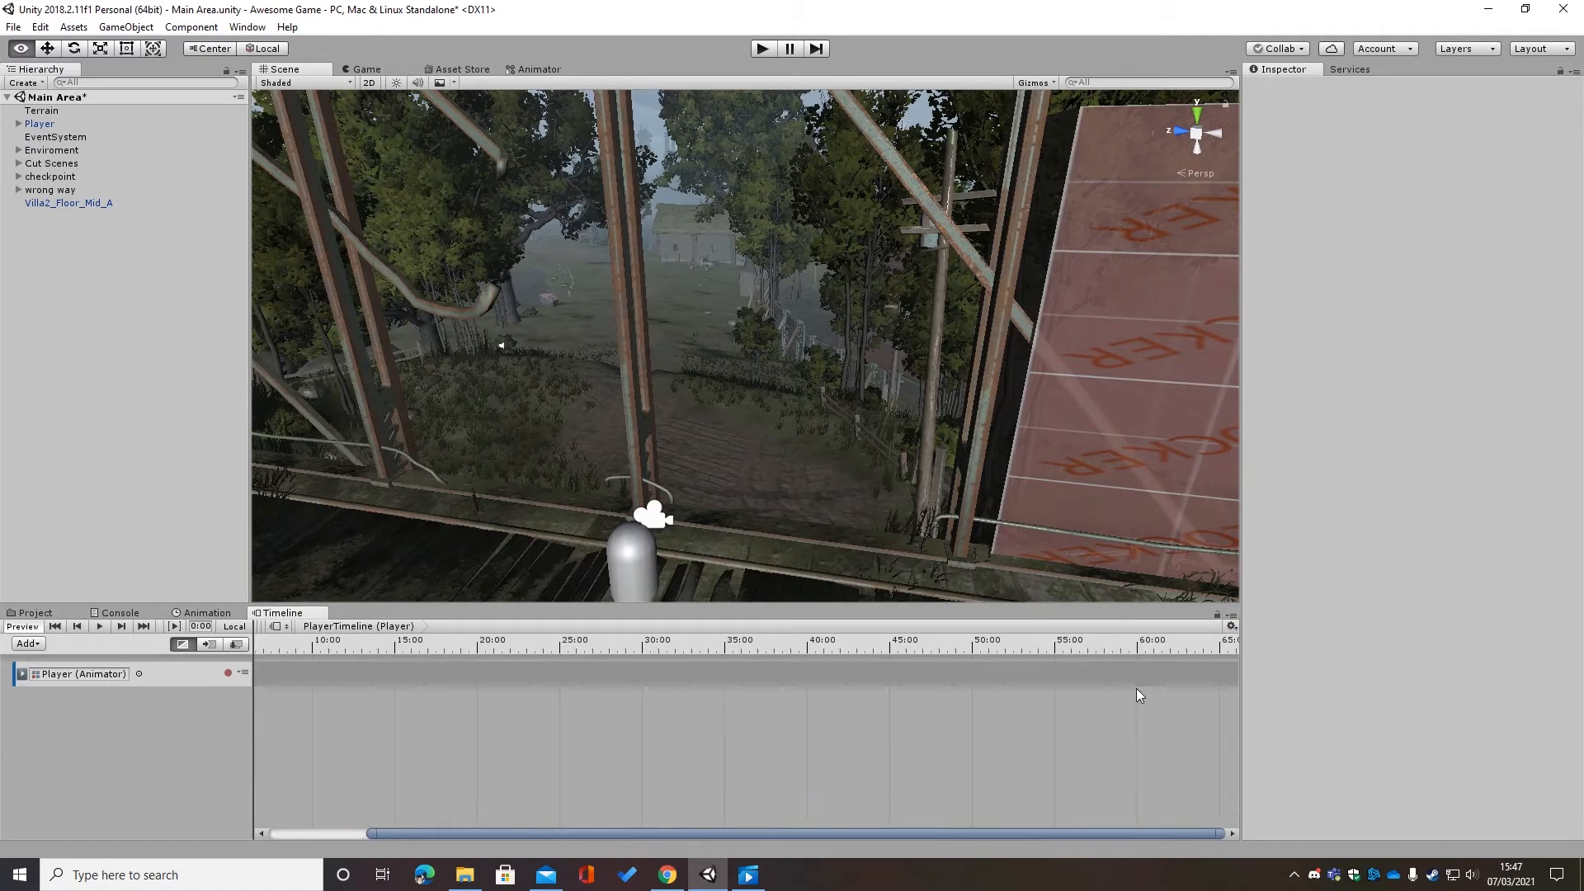
left_click_drag(927, 835, 711, 843)
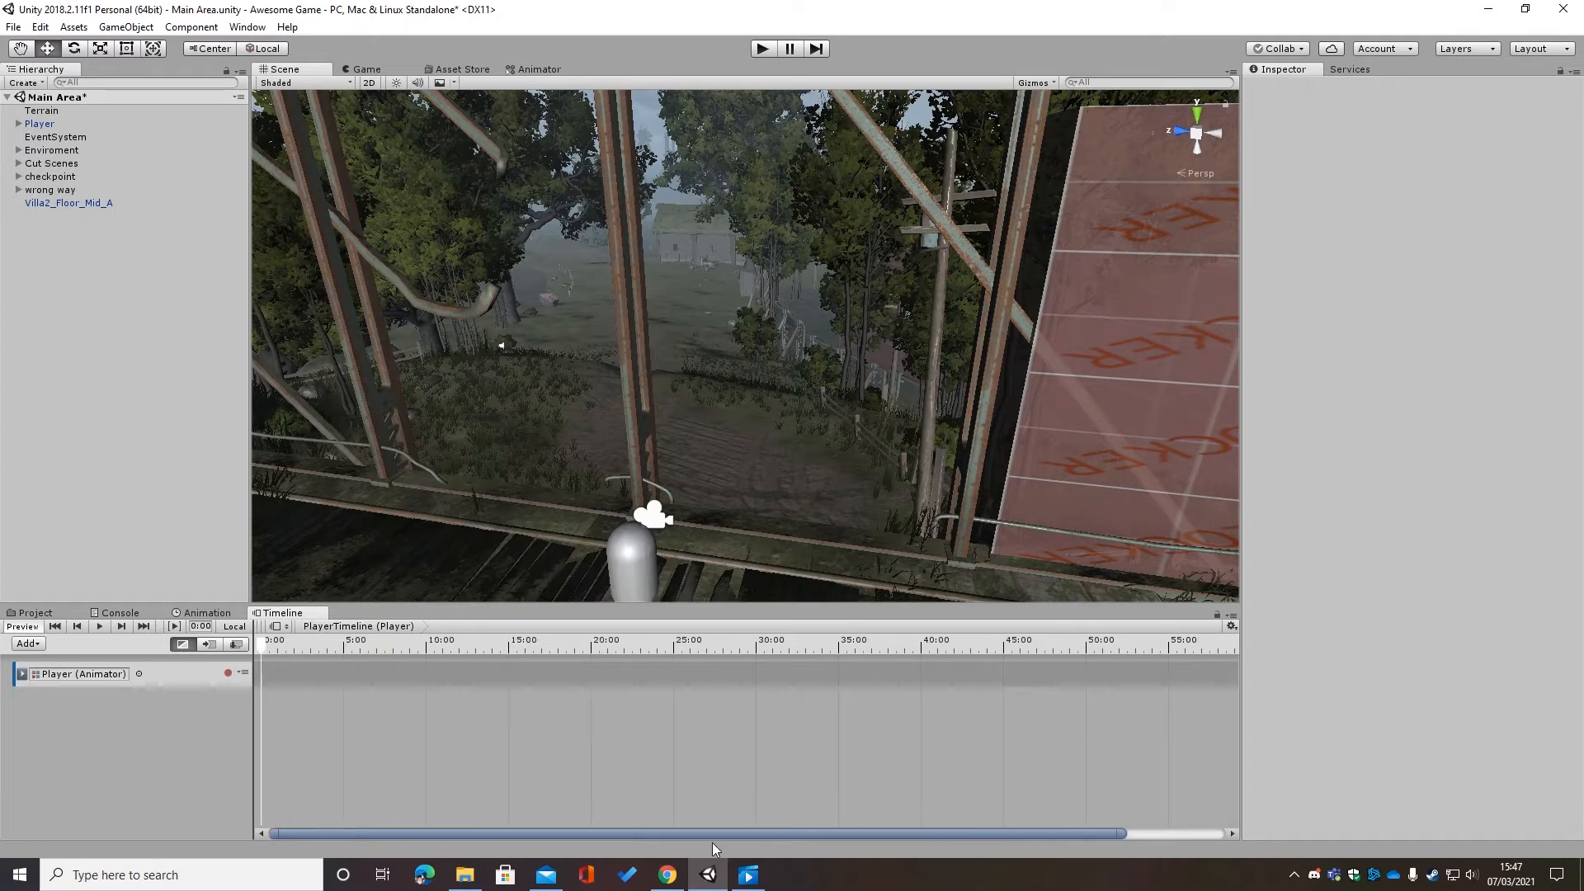
scroll(1145, 703, "down", 1, "alt")
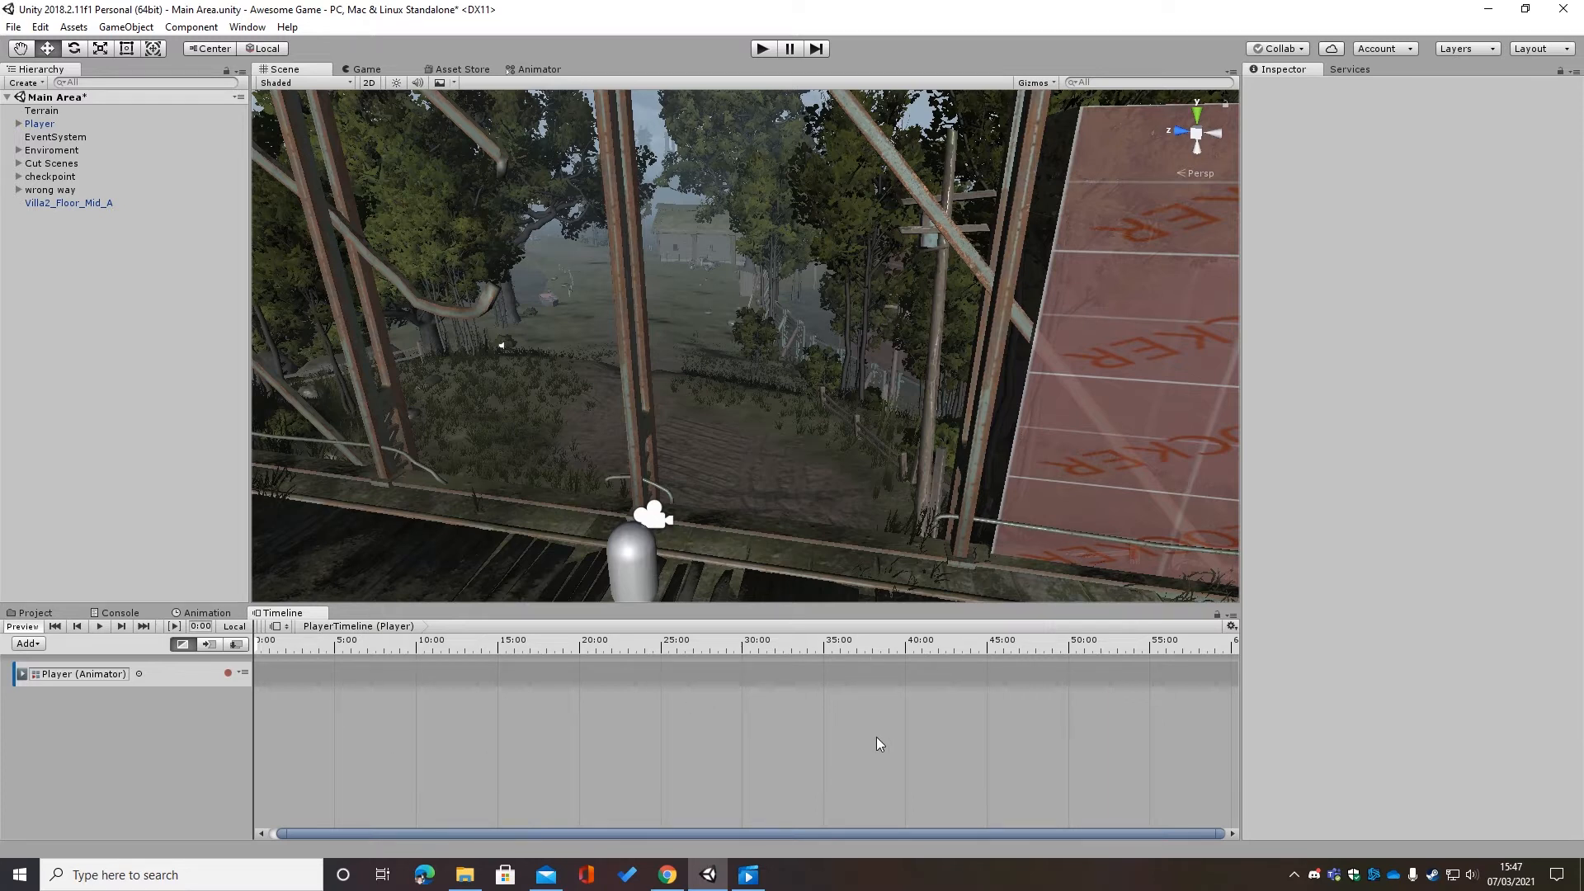
left_click(1230, 626)
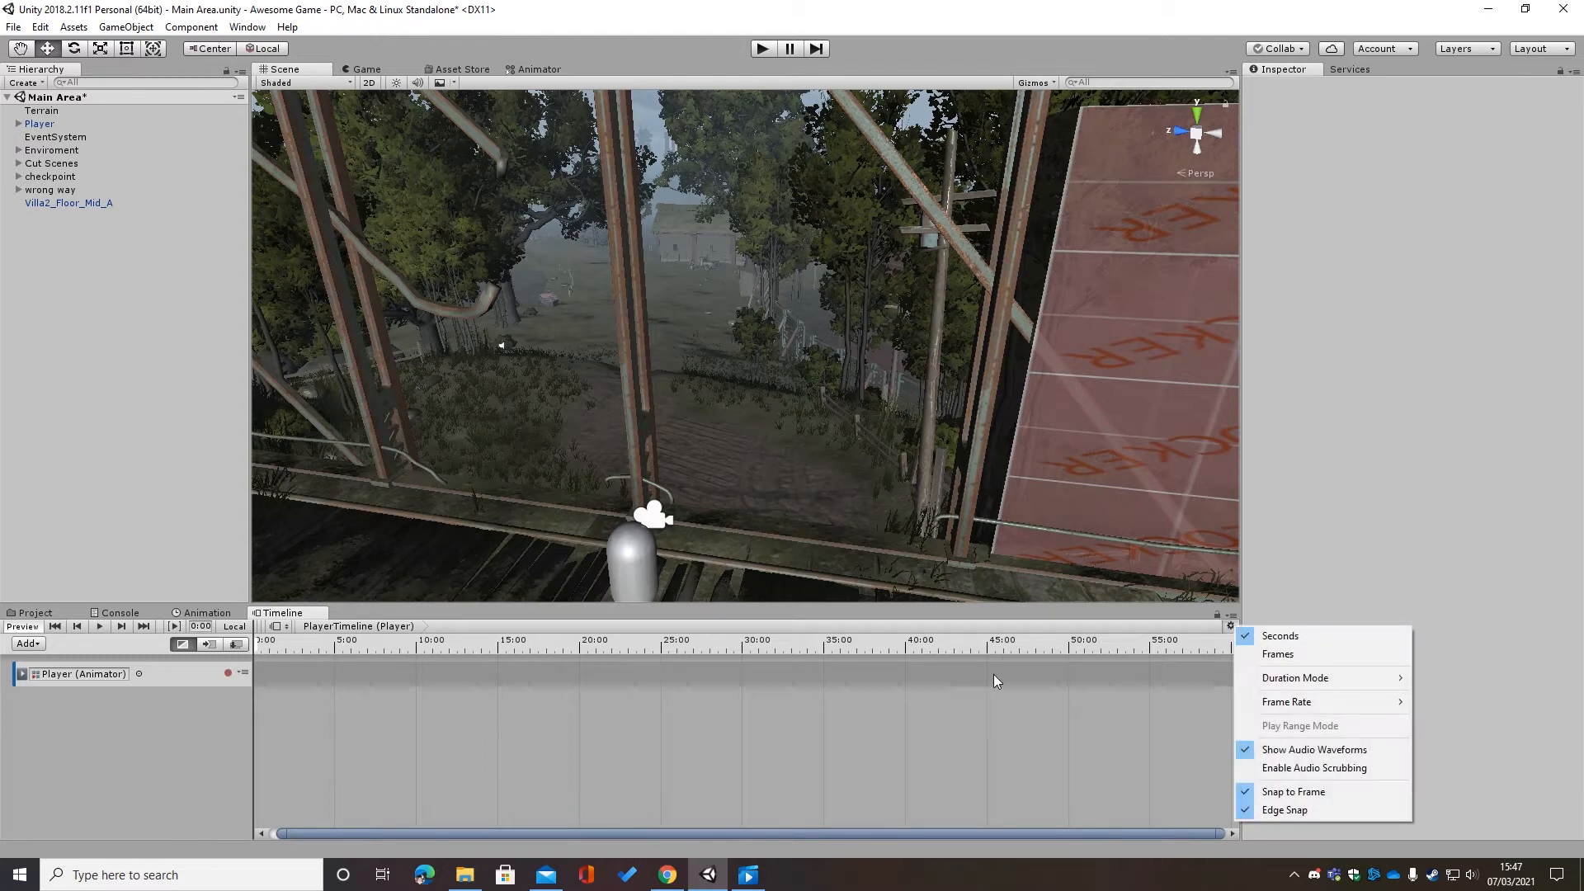
left_click(1061, 785)
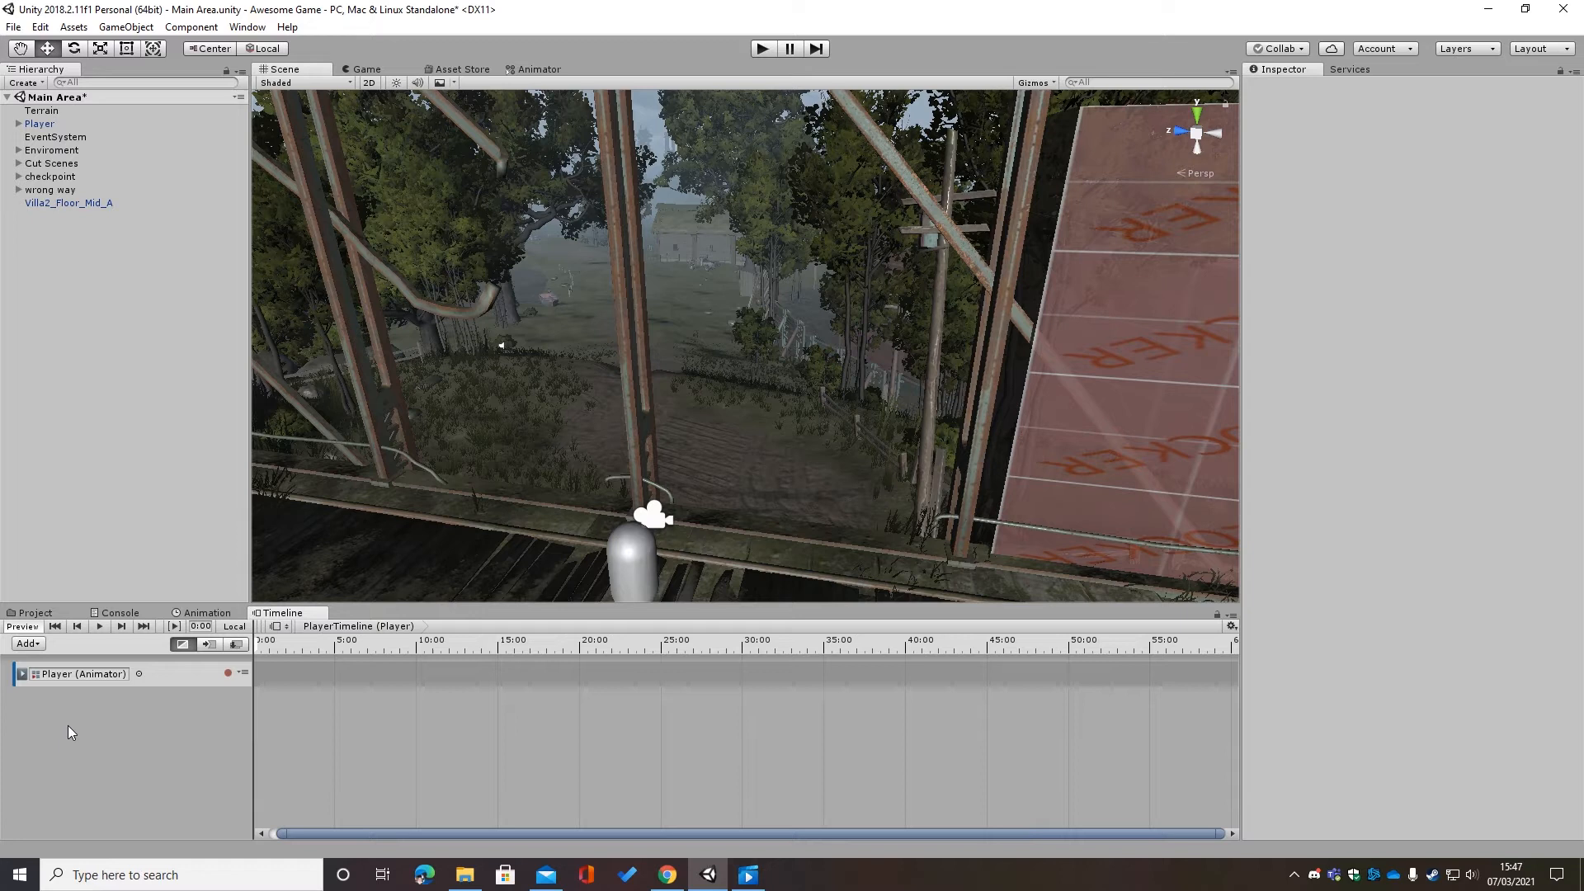
left_click(25, 644)
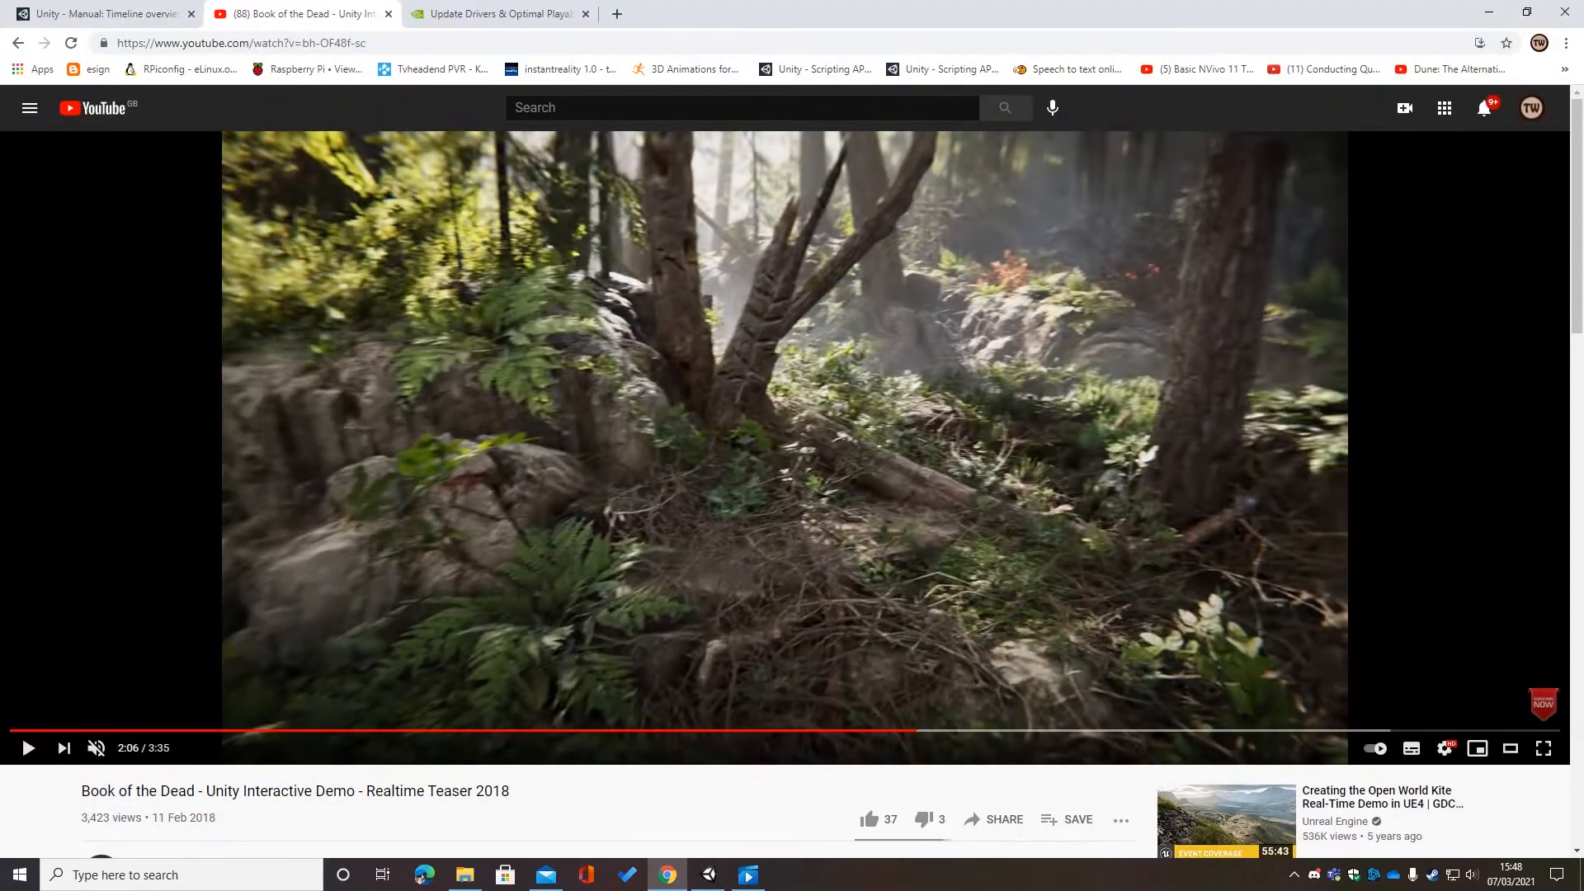
- Read the Unity Manual's Timeline overview page in Chrome, from Timeline Assets down to the Animation window, and return to Unity
left_click(105, 5)
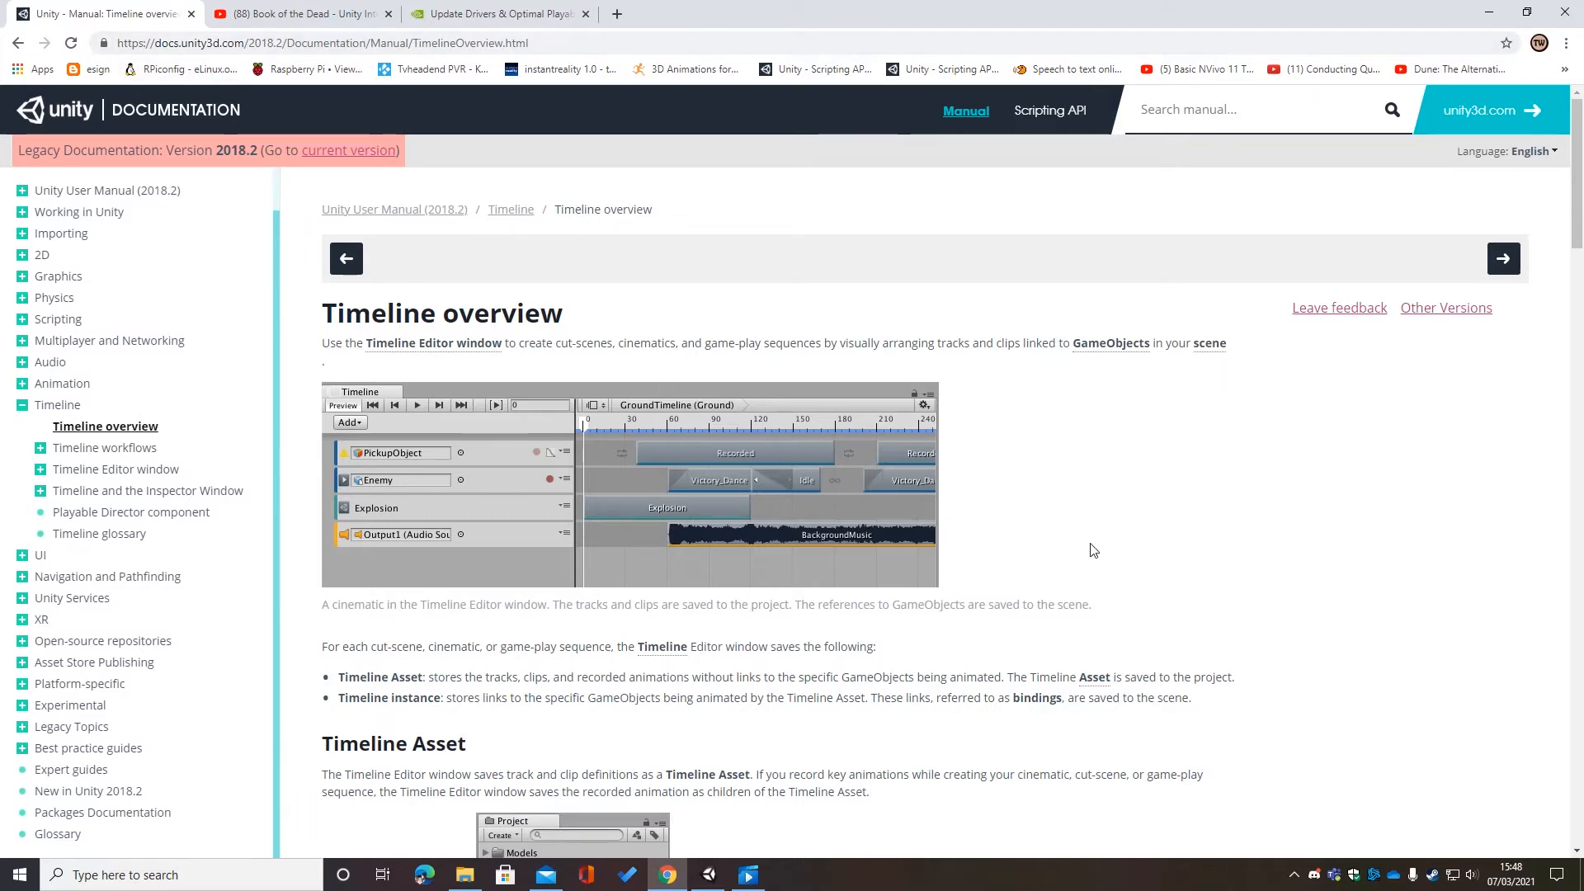
scroll(1089, 548, "down", 2)
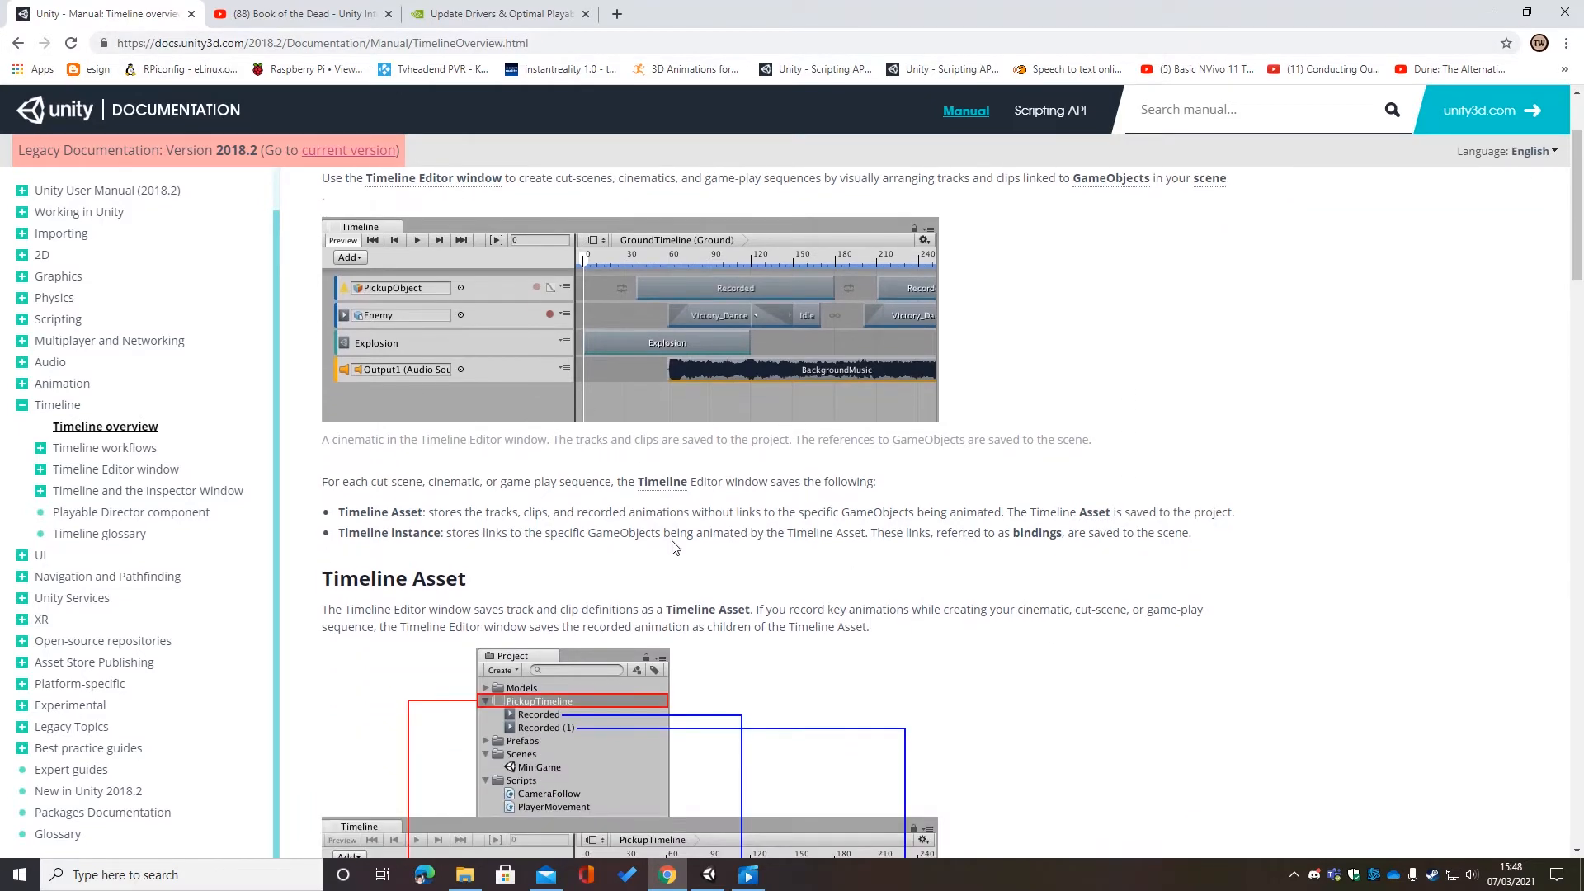
scroll(558, 456, "down", 6)
scroll(934, 584, "down", 7)
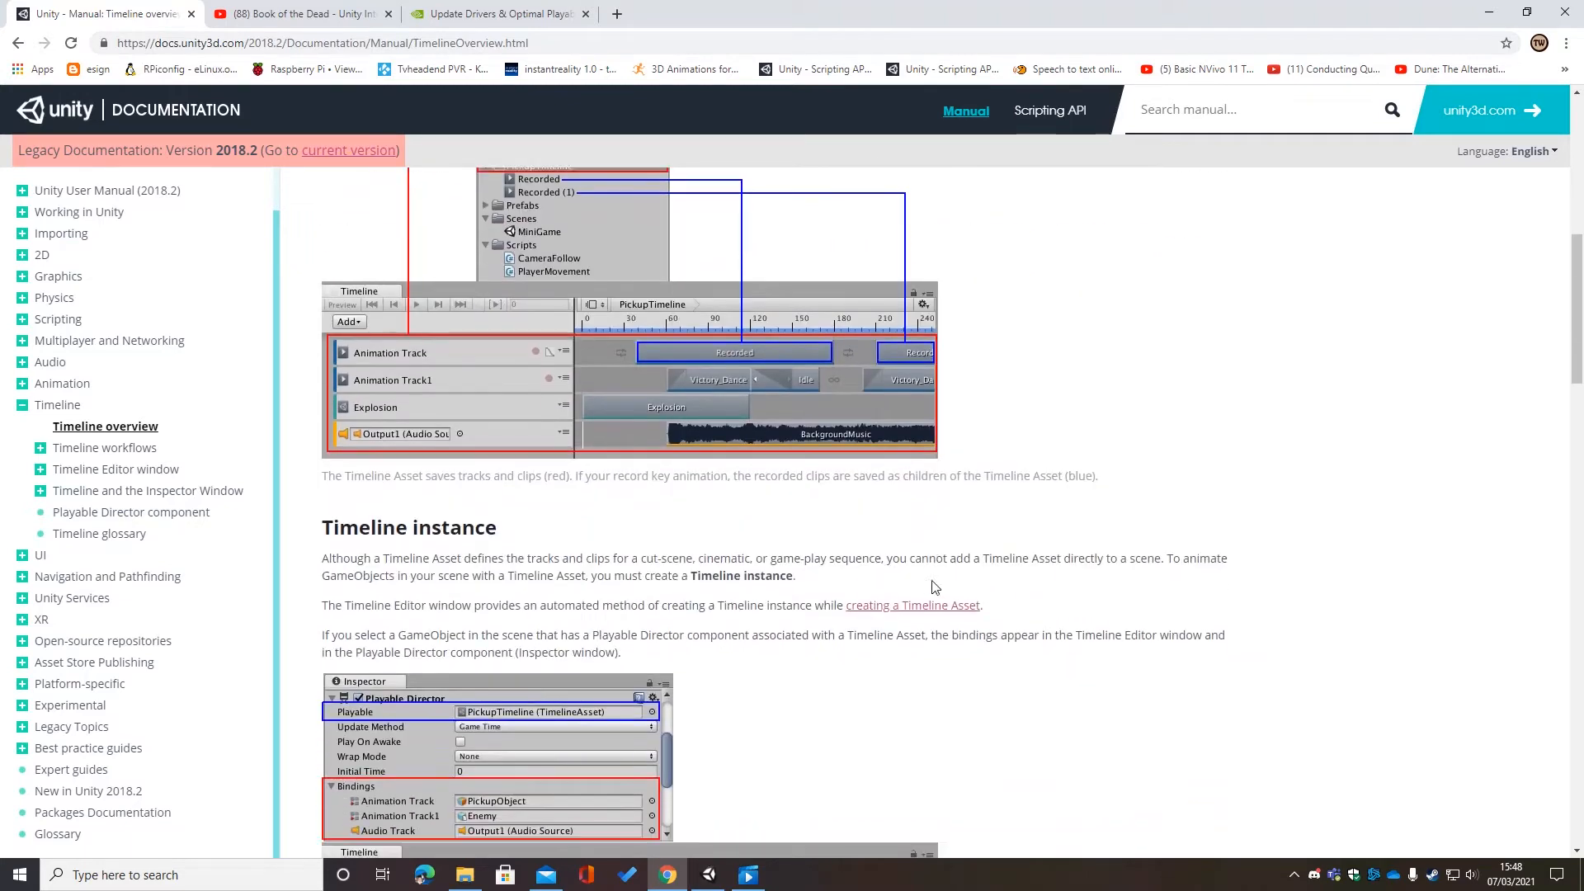
scroll(930, 582, "down", 11)
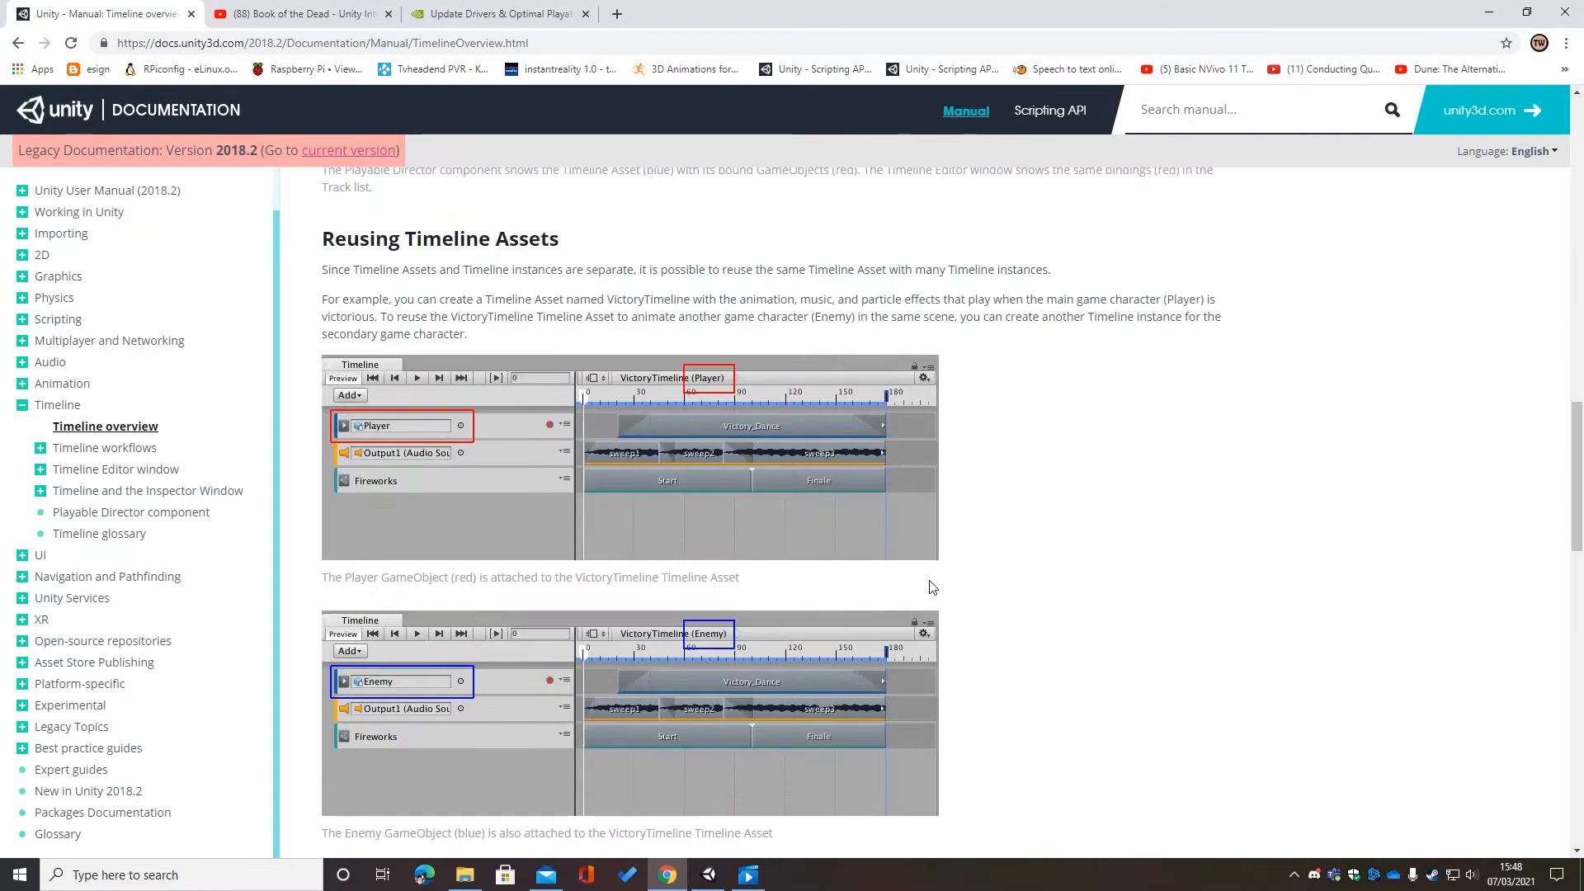
scroll(930, 586, "down", 10)
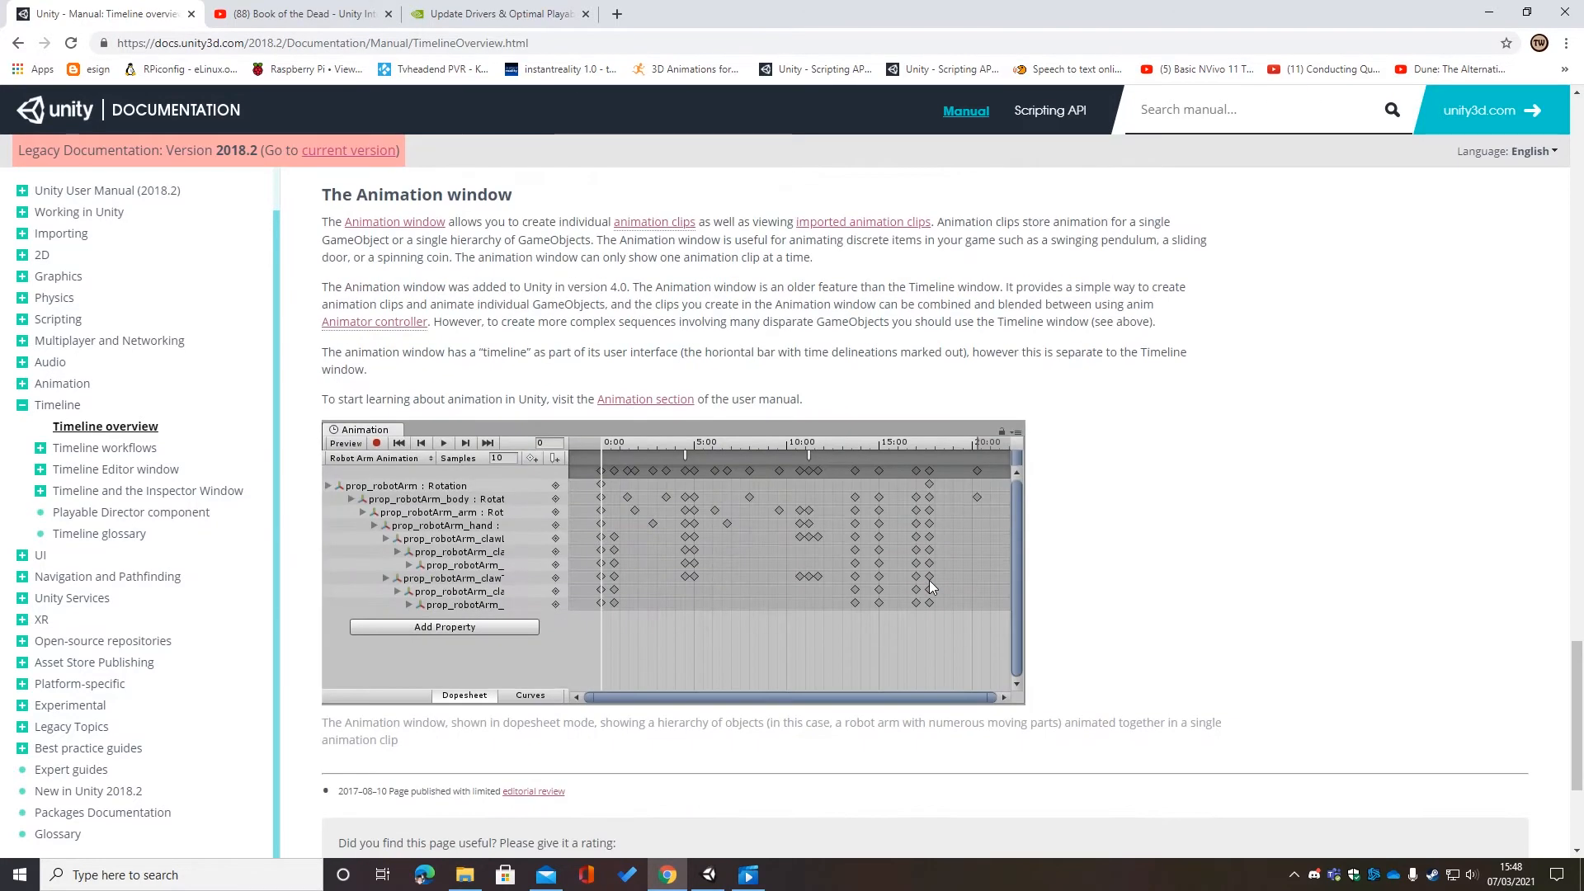
scroll(930, 586, "up", 12)
scroll(930, 586, "up", 12)
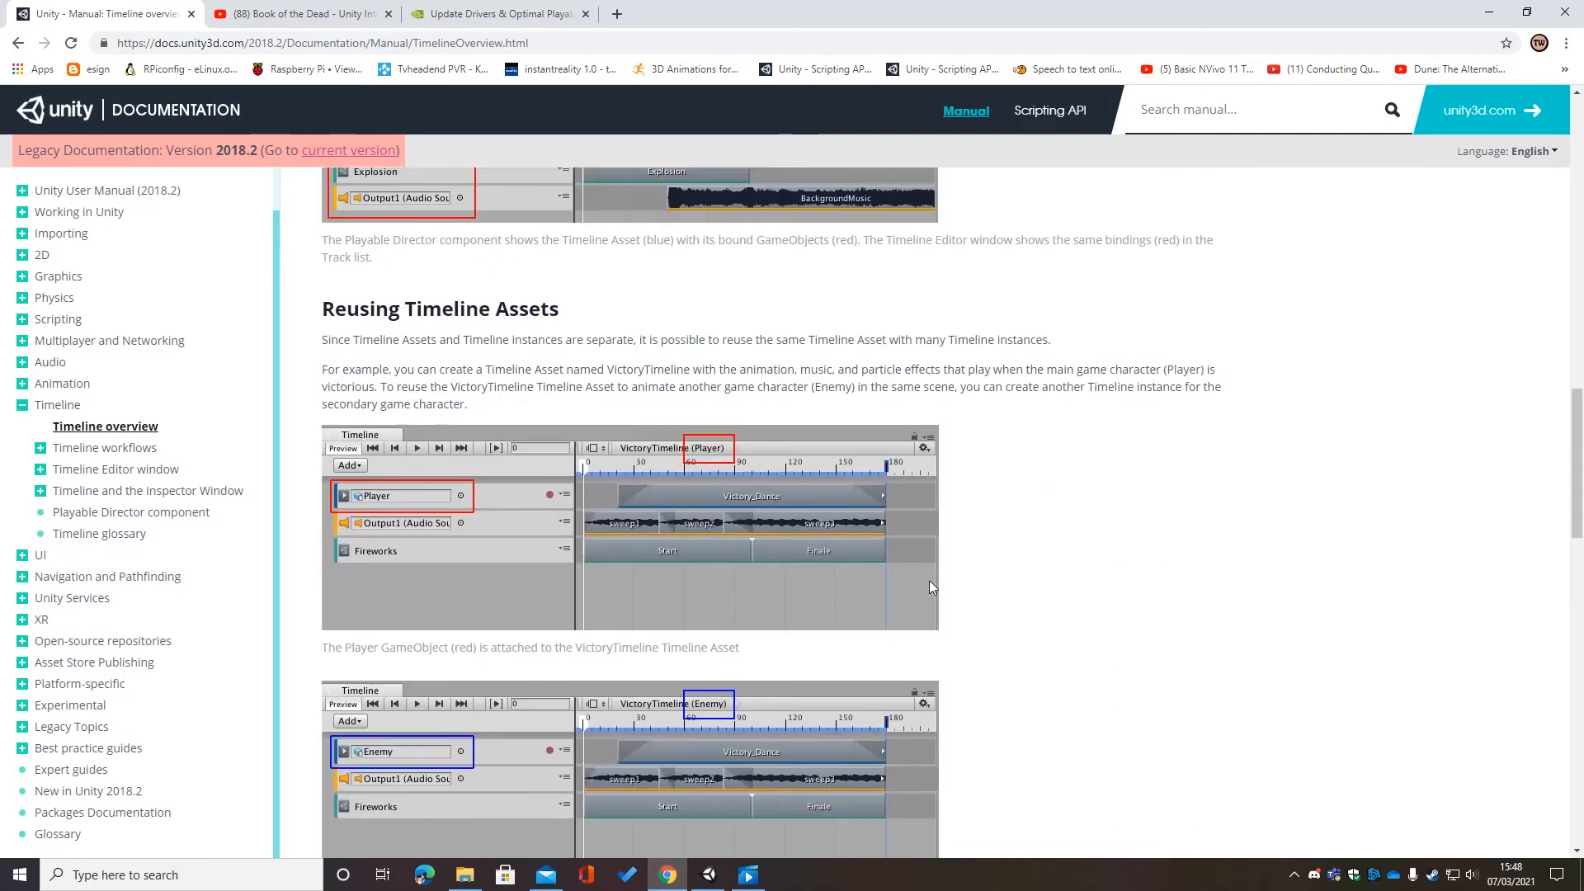
scroll(932, 587, "up", 4)
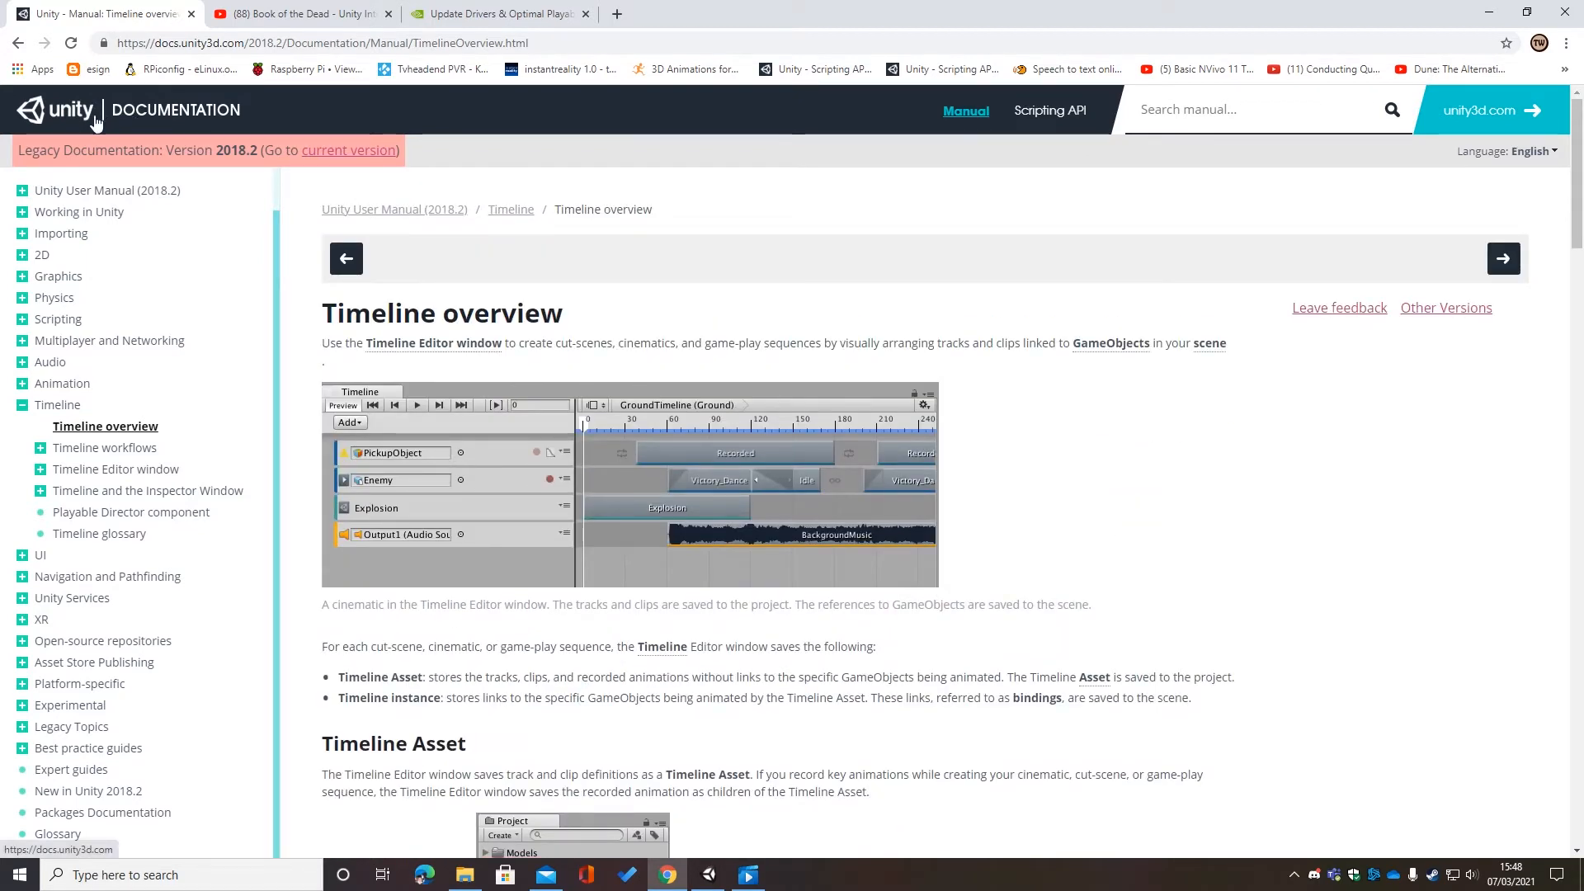
left_click(1492, 7)
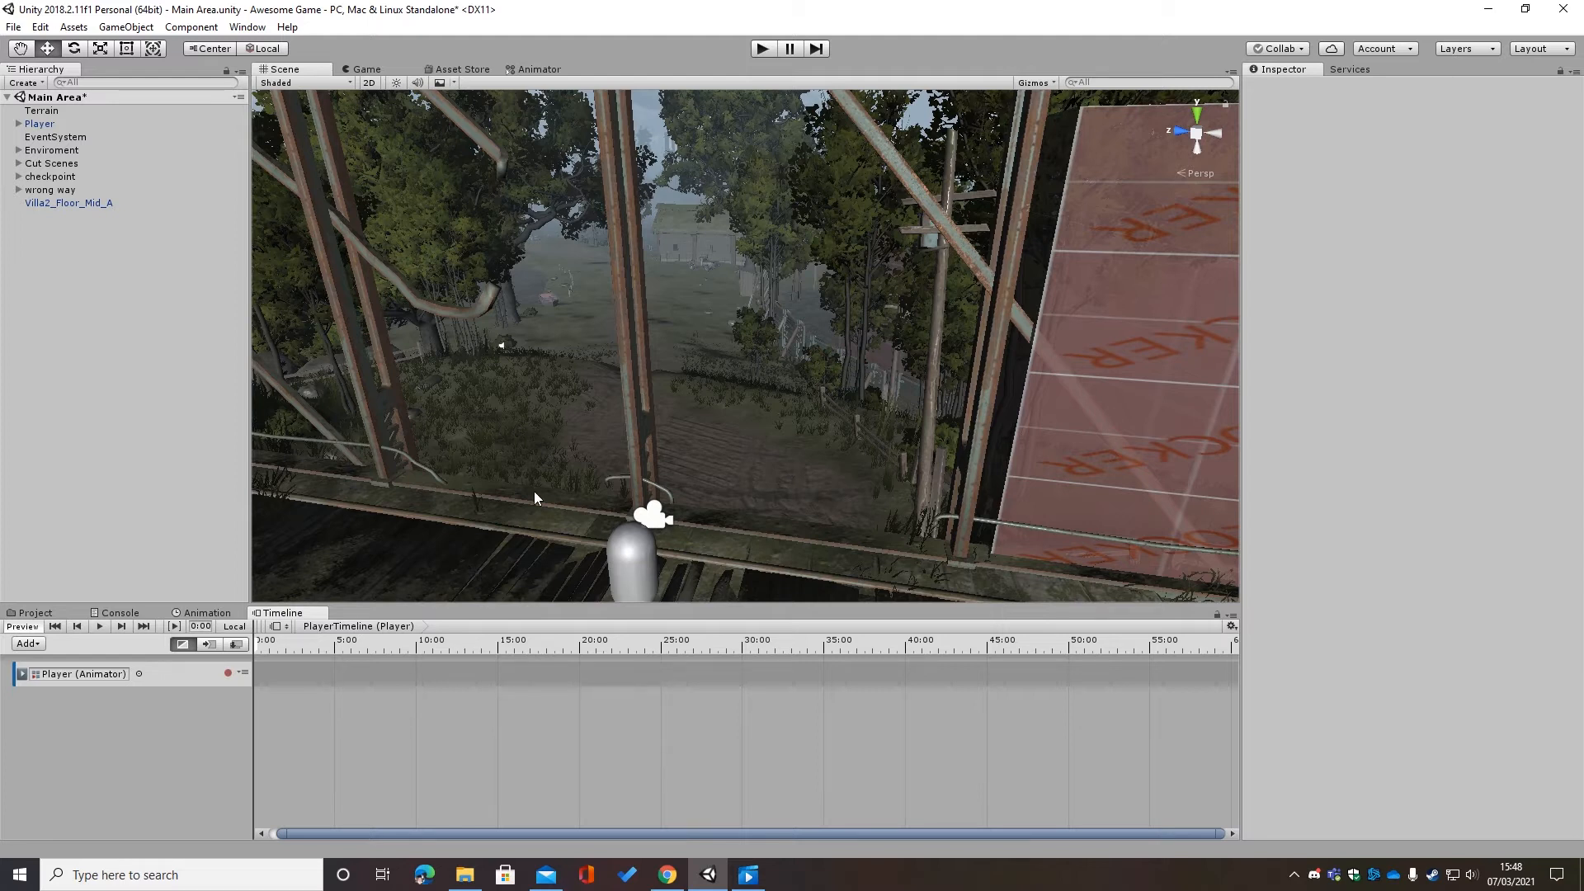
- Select Player, set the PlayerTimeline playhead to 0:00 and start recording on the Player animation track
mouse_move(502, 427)
right_mouse_down()
mouse_move(528, 466)
mouse_move(453, 501)
mouse_move(483, 450)
right_mouse_up()
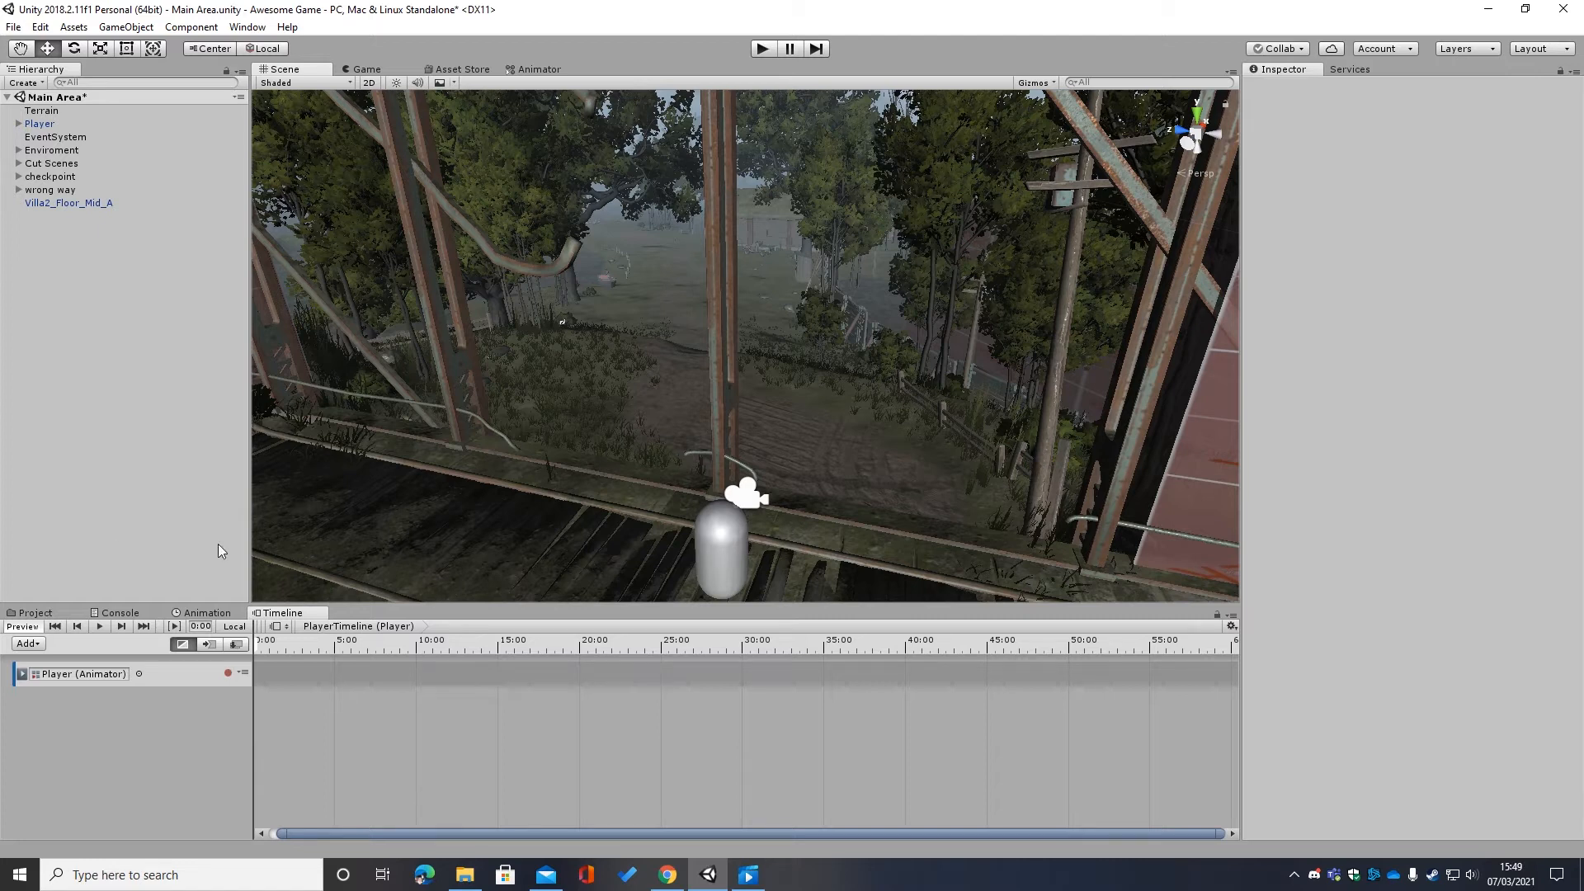
left_click(43, 124)
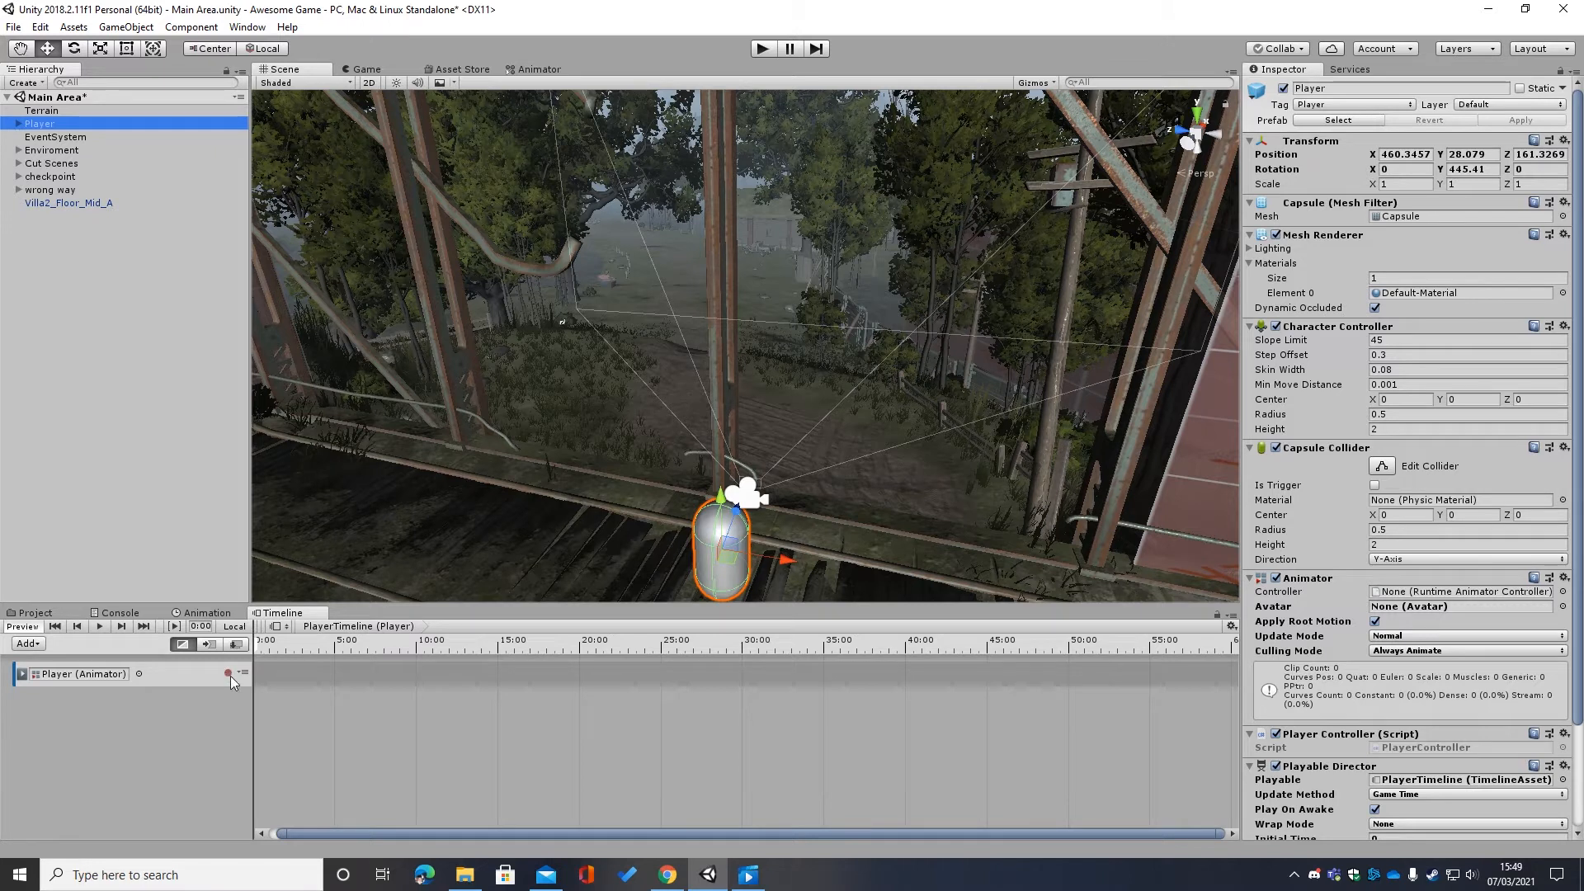
left_click(267, 647)
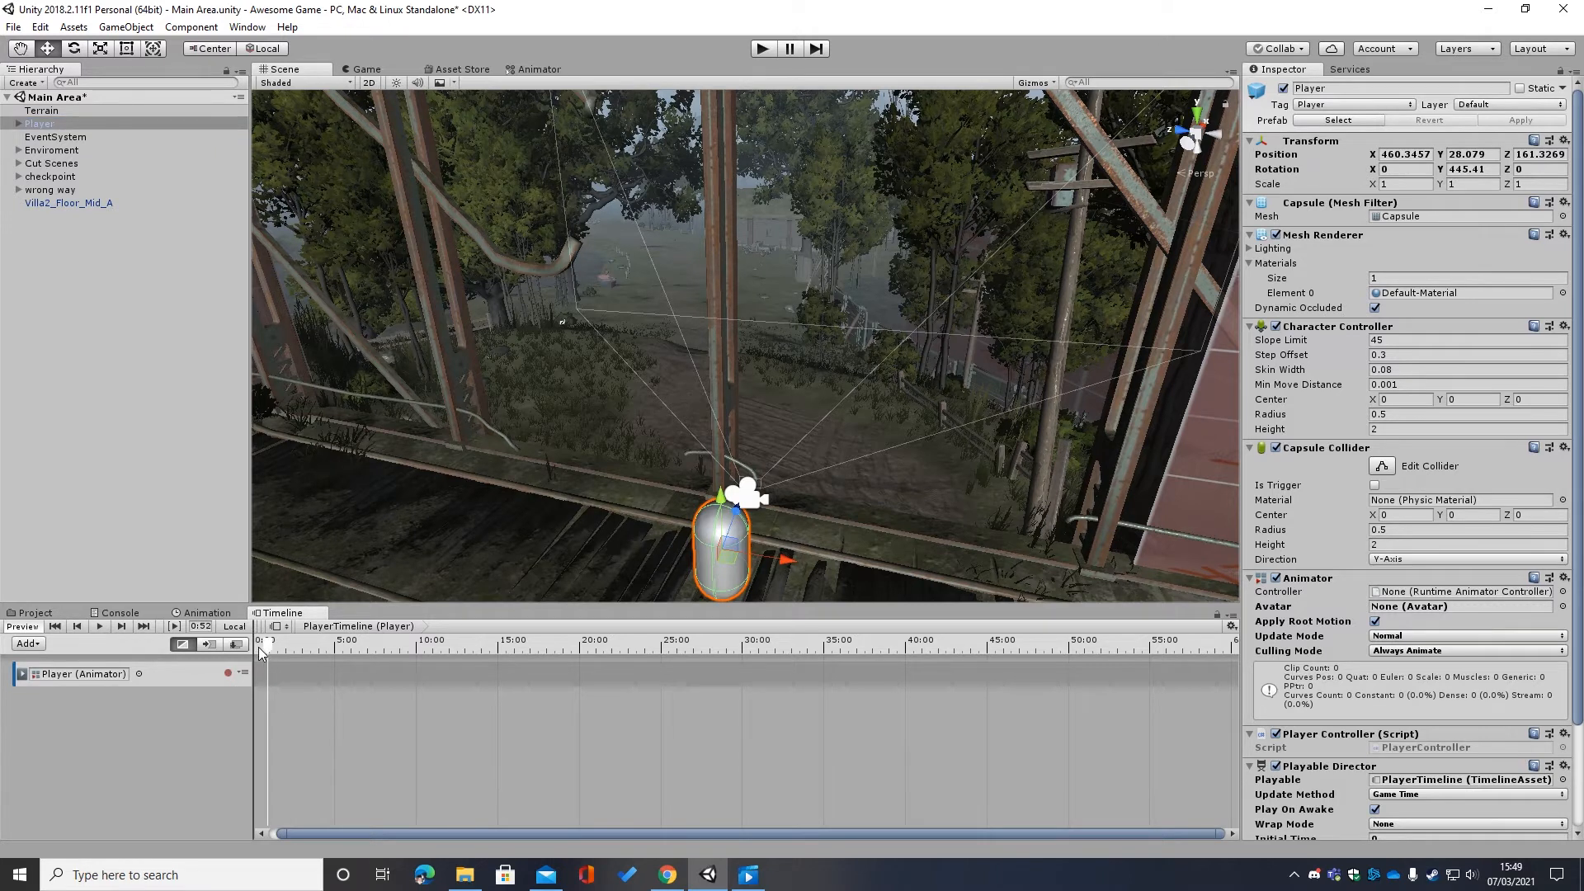
left_click_drag(264, 643, 248, 648)
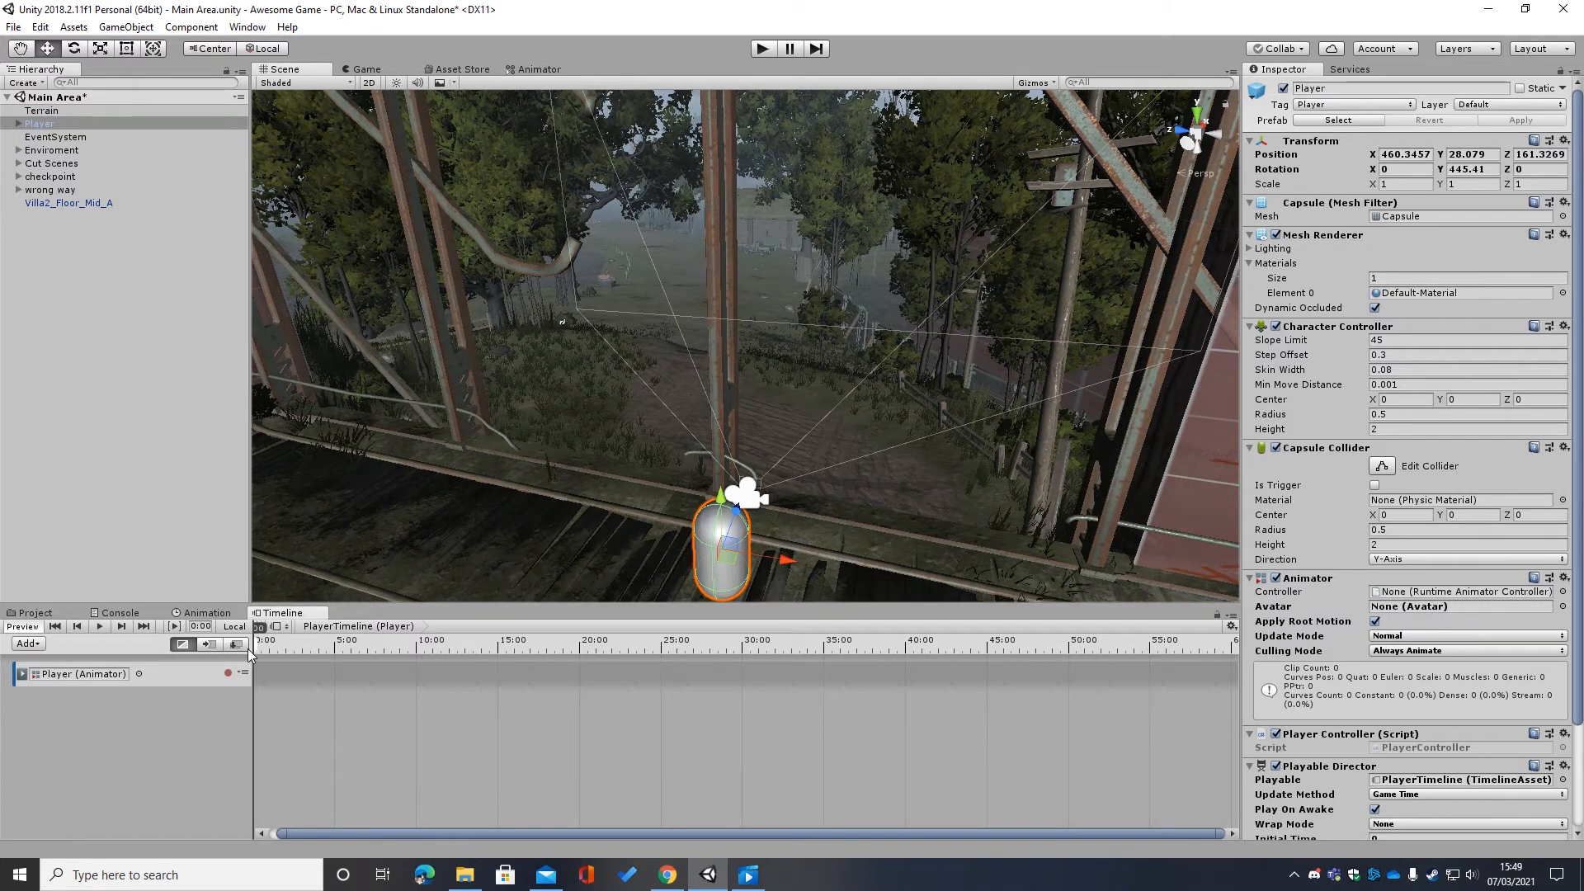
left_click(229, 673)
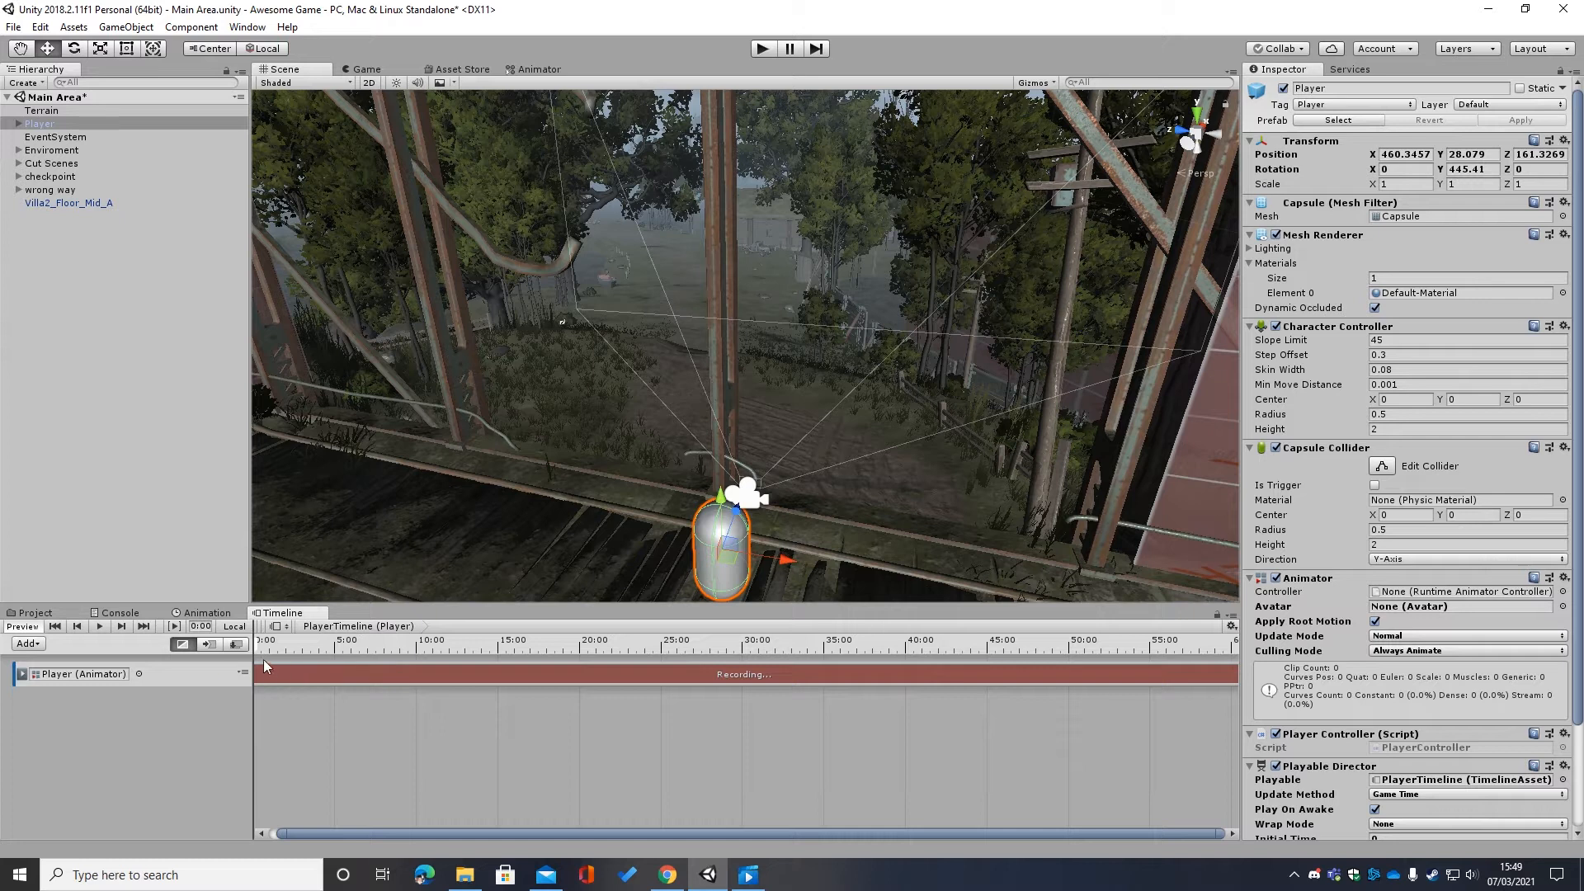
- Record Player rotation keyframes with Y about 408.6 at 2:01 and about 460.9 at 4:03
left_click(285, 652)
left_click(74, 49)
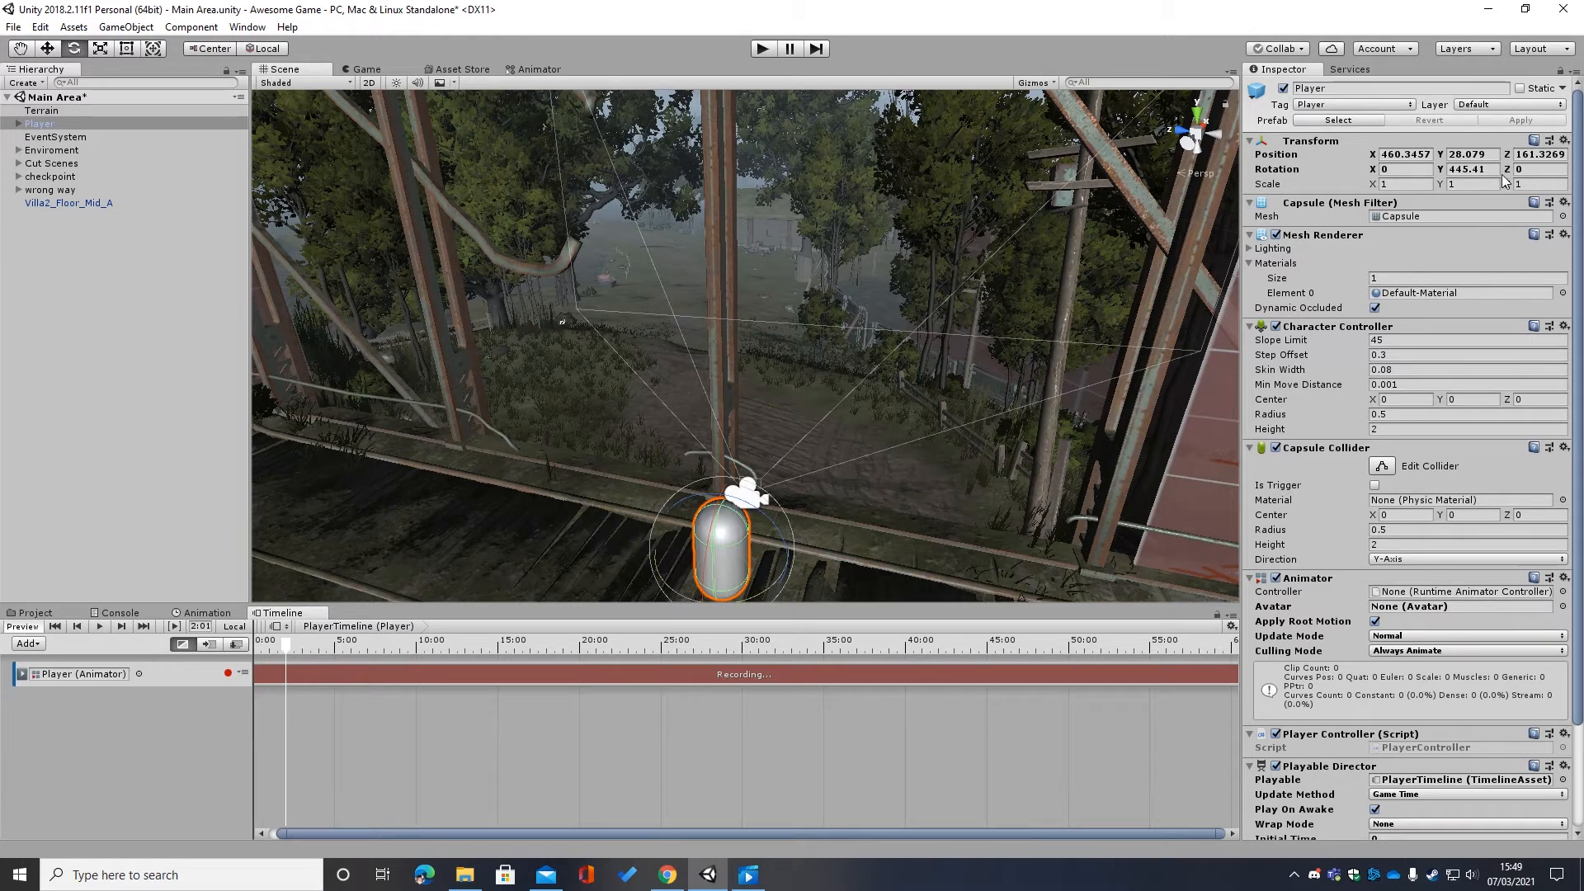
left_click(1533, 170)
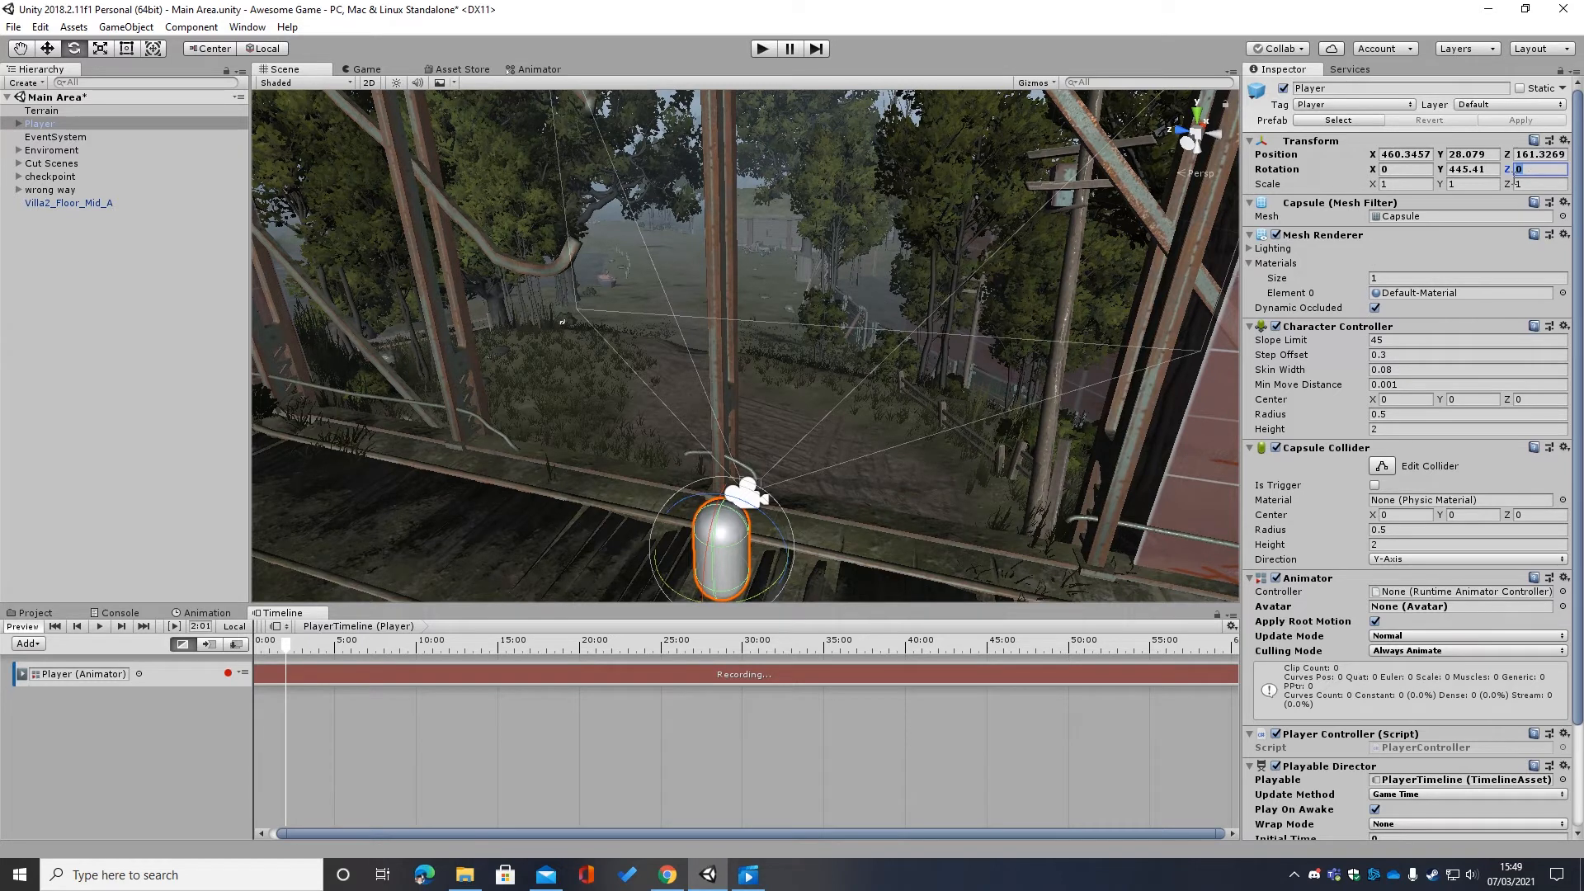
left_click(673, 588)
left_click_drag(673, 587, 770, 579)
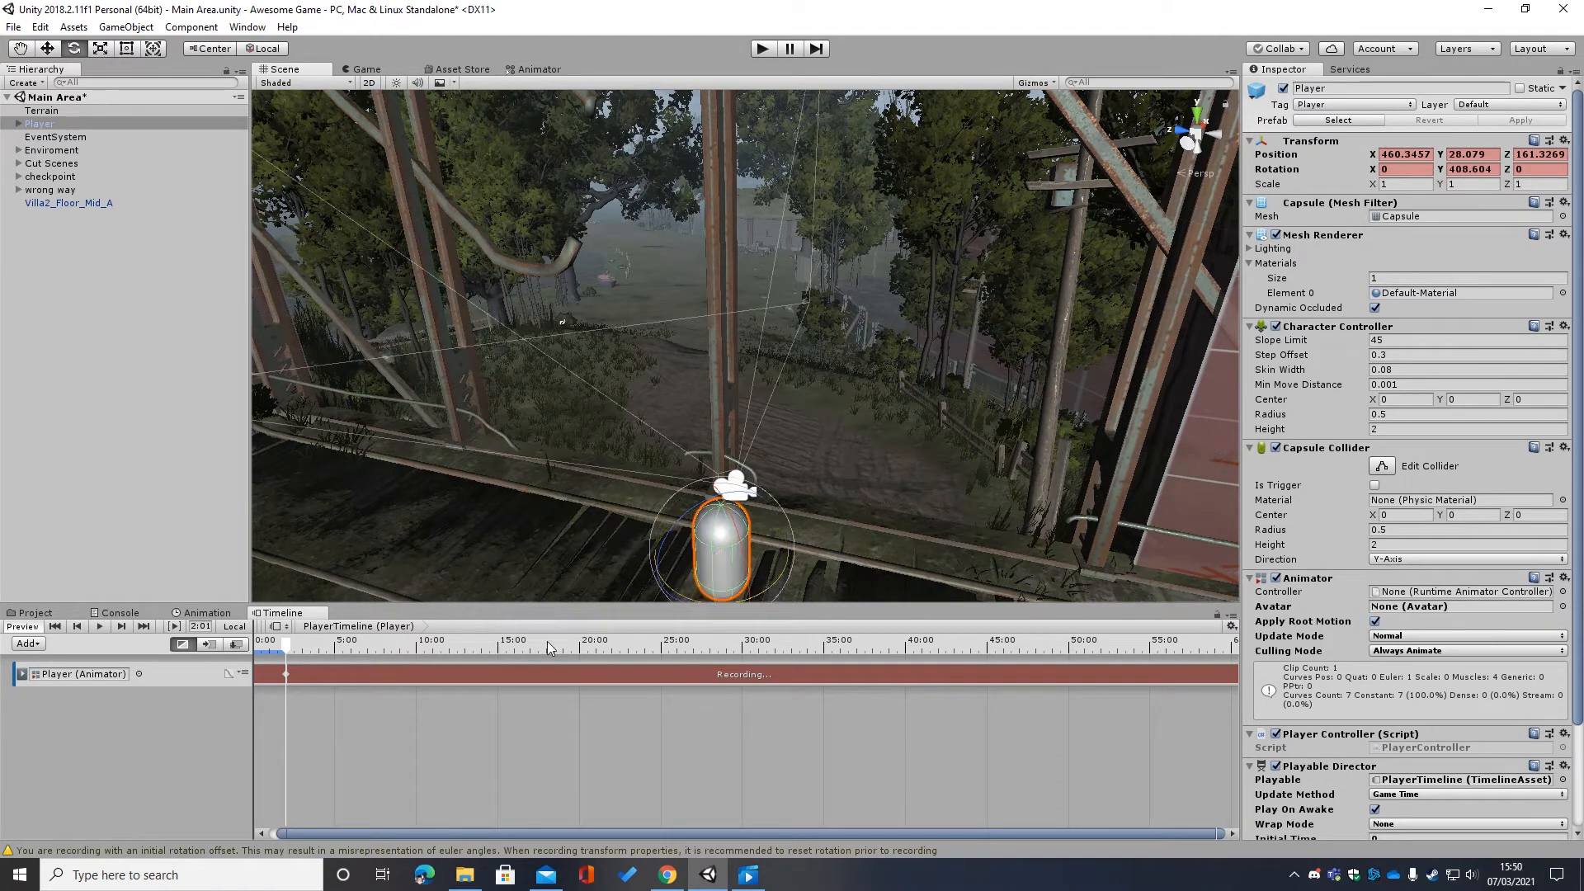
left_click(319, 651)
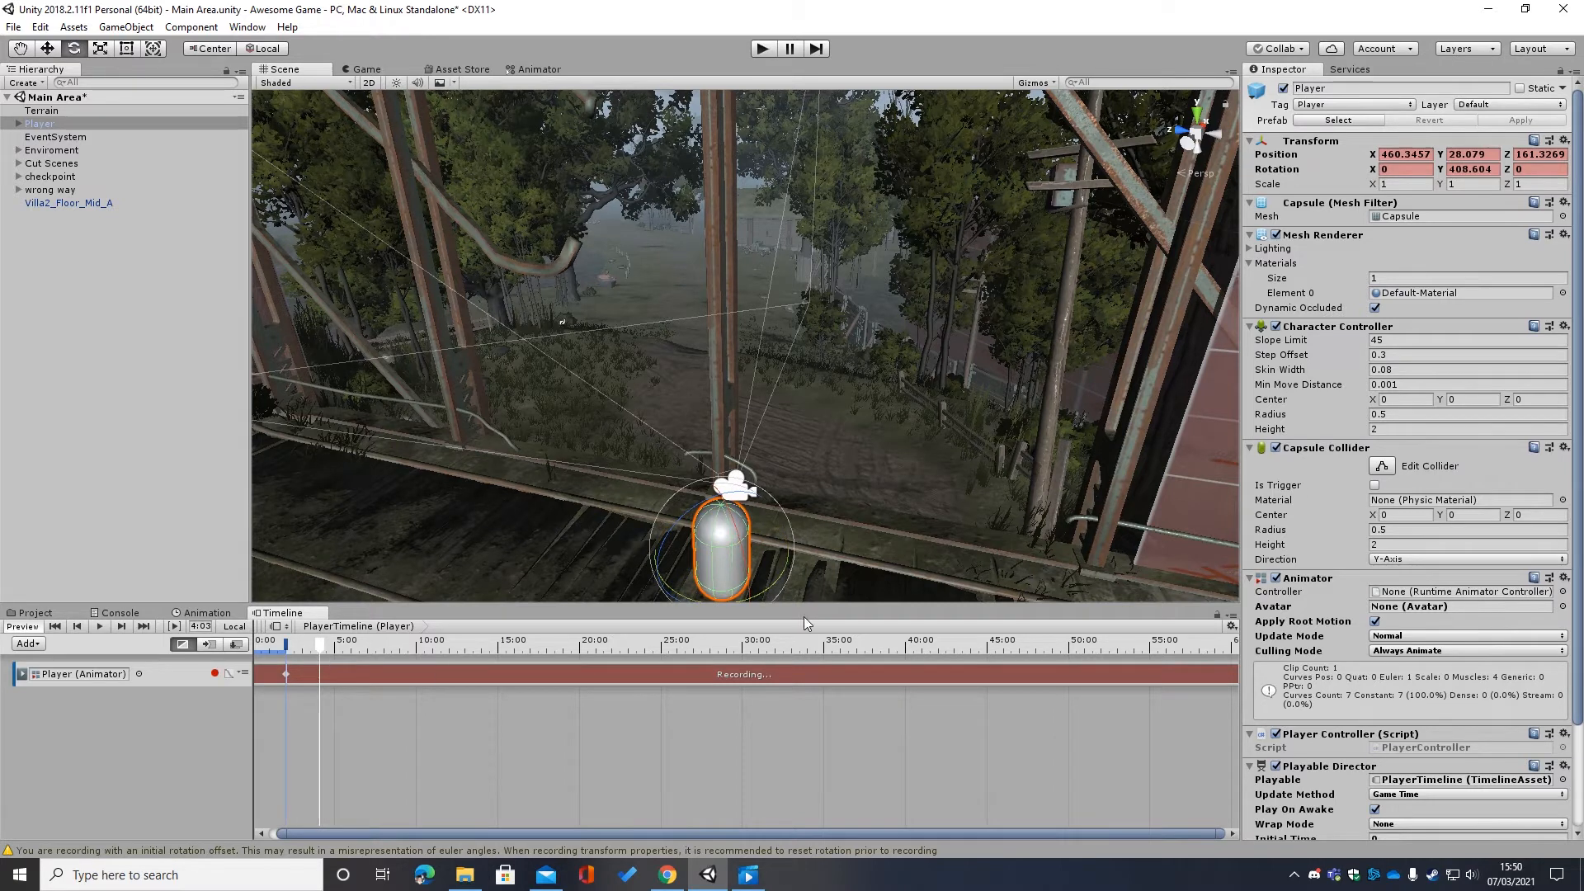
left_click_drag(775, 581, 665, 610)
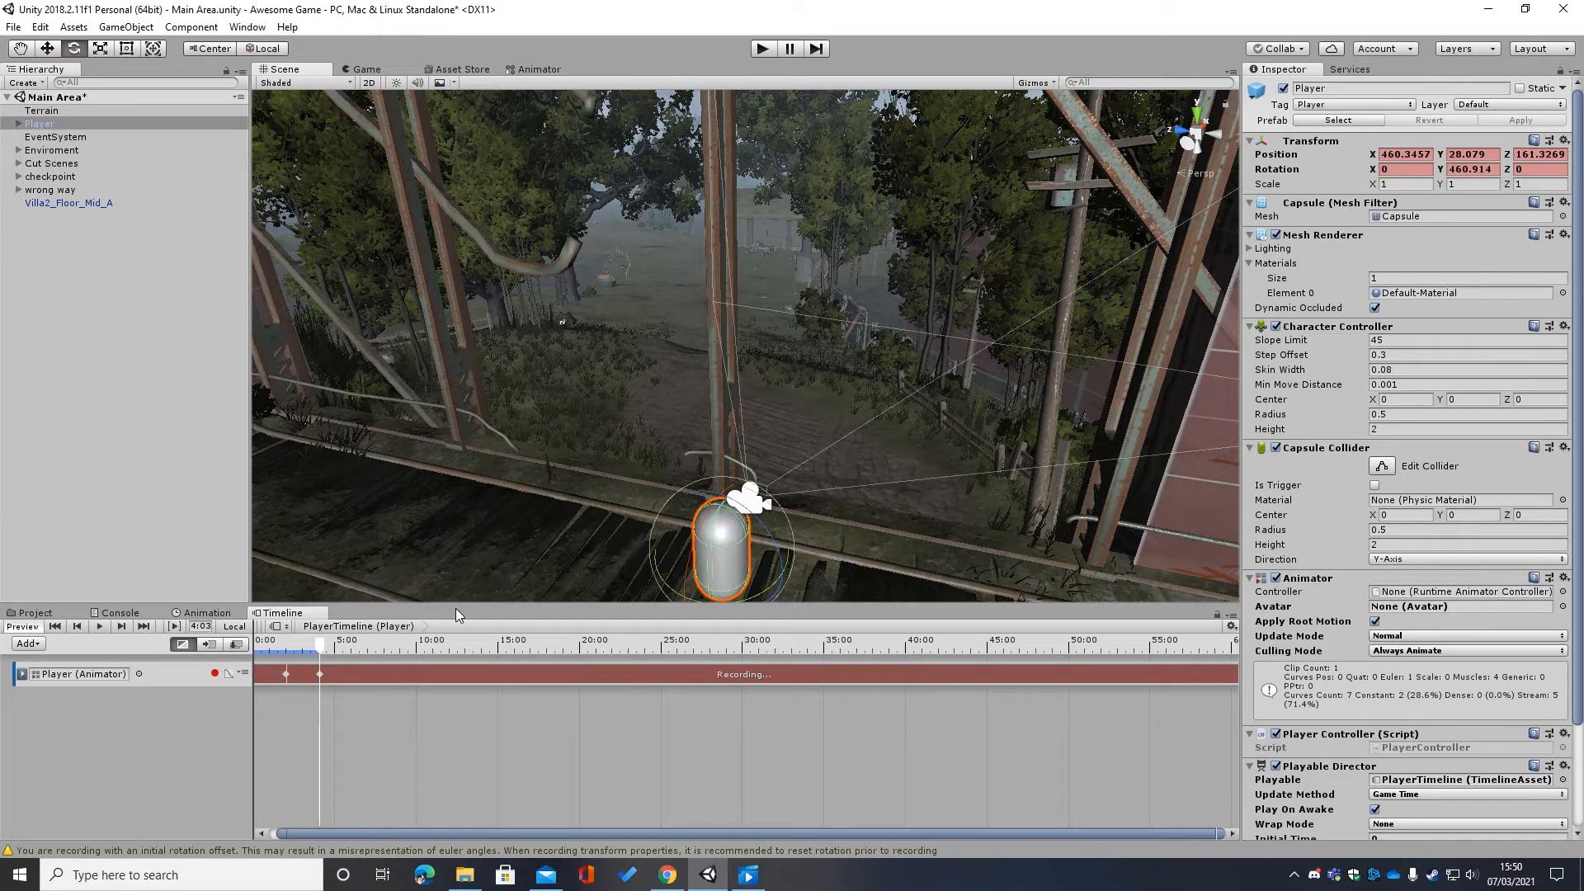
- Record a Player rotation keyframe at 4:58 with Y about 431 and X about 4.8
left_click(334, 647)
left_click_drag(766, 591, 820, 557)
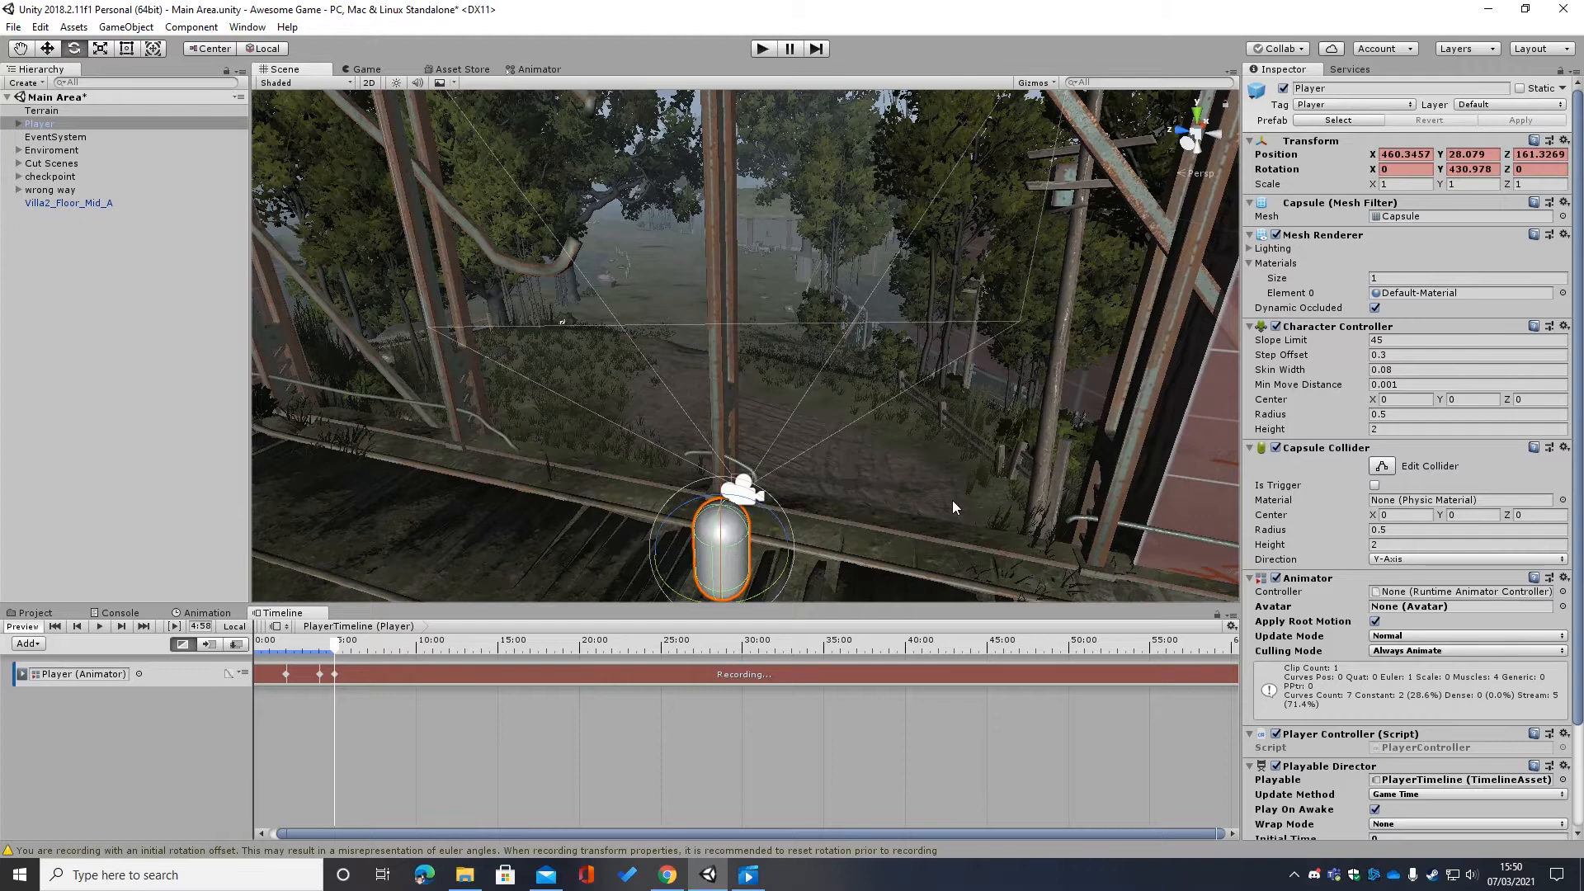
left_click_drag(949, 503, 784, 496, "alt")
left_click_drag(767, 433, 770, 422)
left_click_drag(888, 444, 1131, 412, "alt")
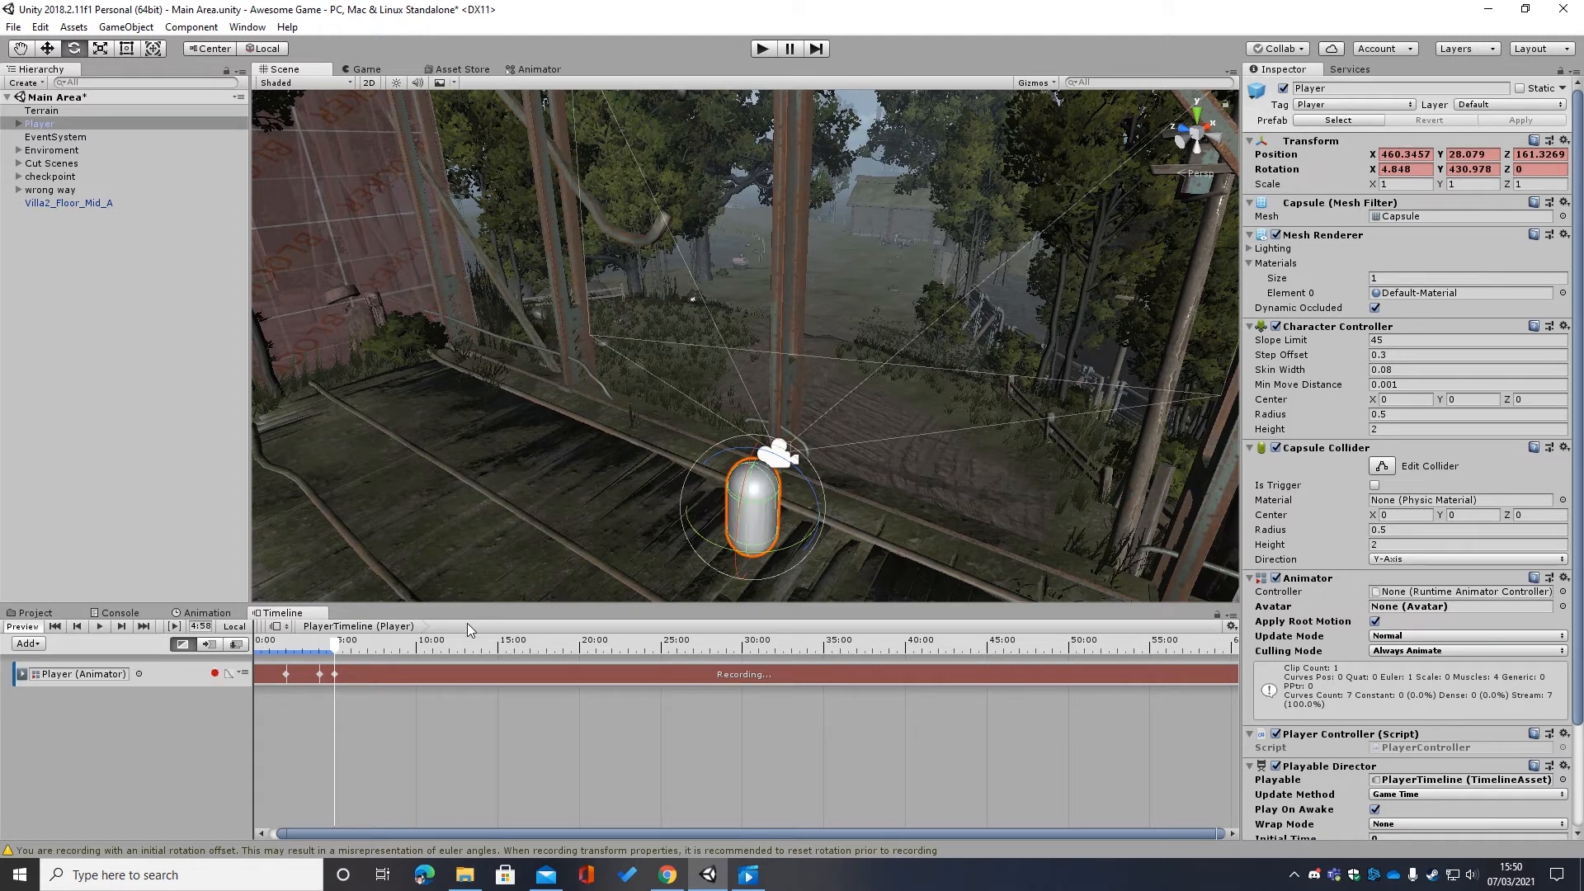
- Record a position keyframe at 6:53, moving Player off the bridge onto the dirt track at about X 467.36, Y 27.46, Z 163.41
left_click(364, 646)
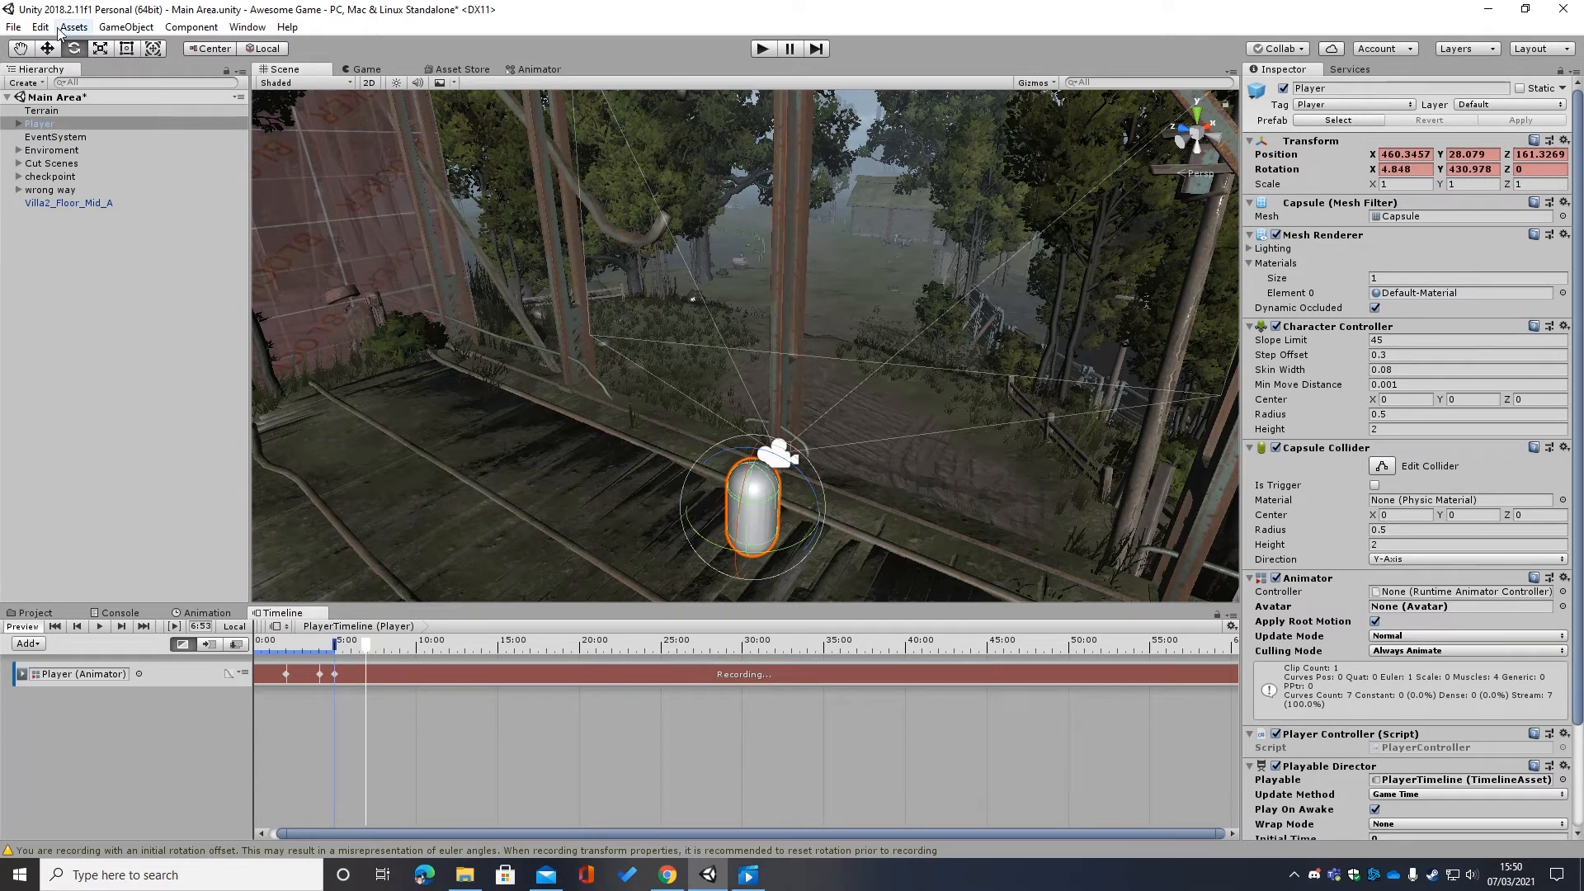
left_click(46, 49)
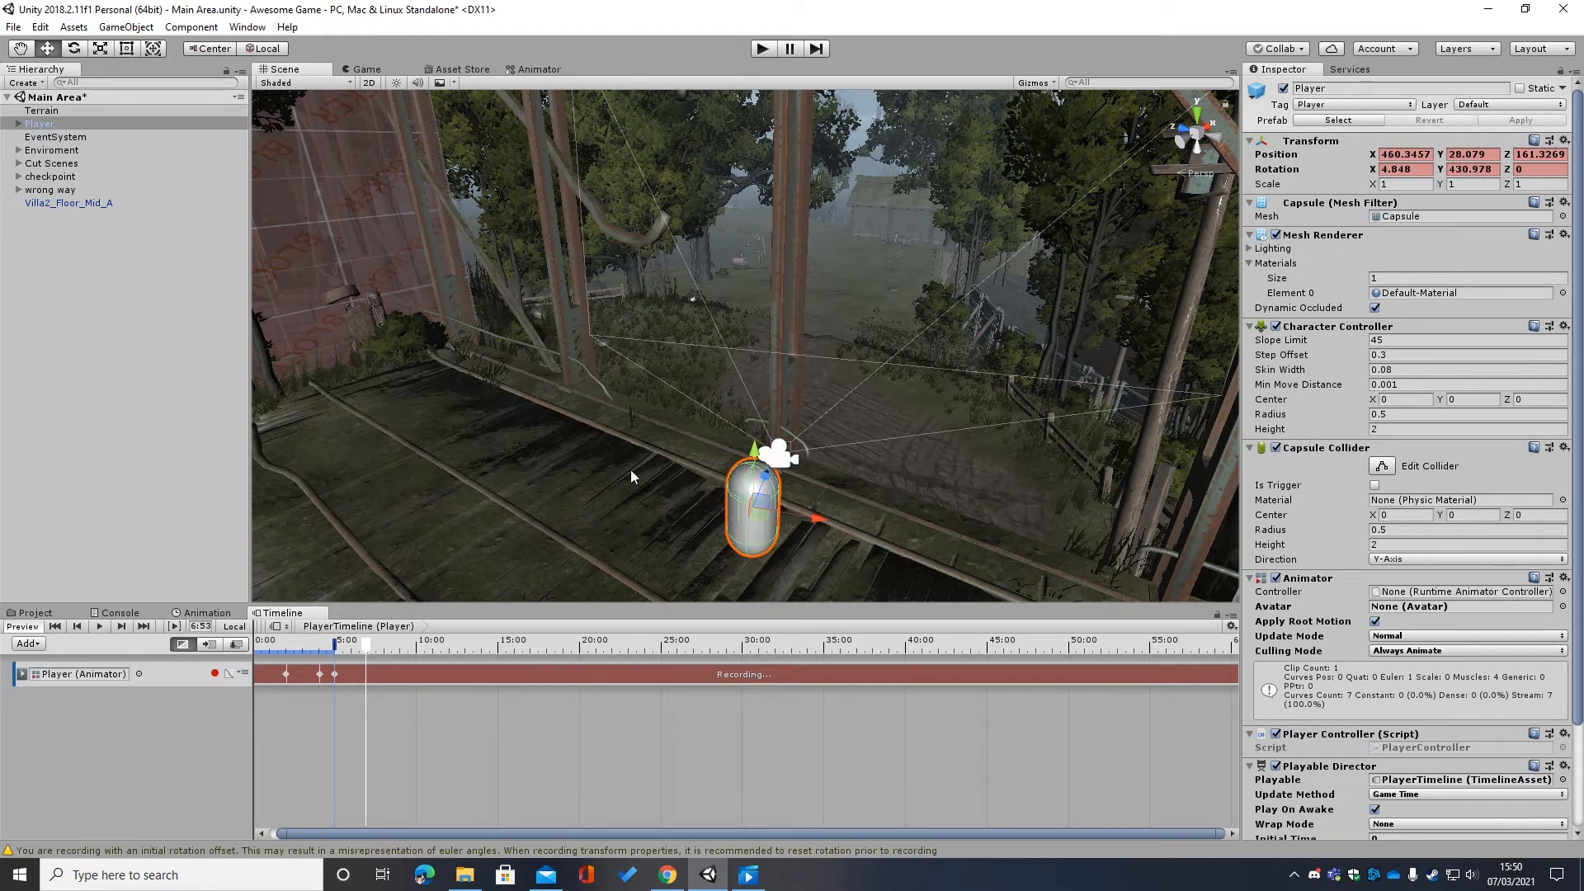
left_click_drag(760, 524, 829, 394)
right_click_drag(883, 412, 728, 406)
key("w")
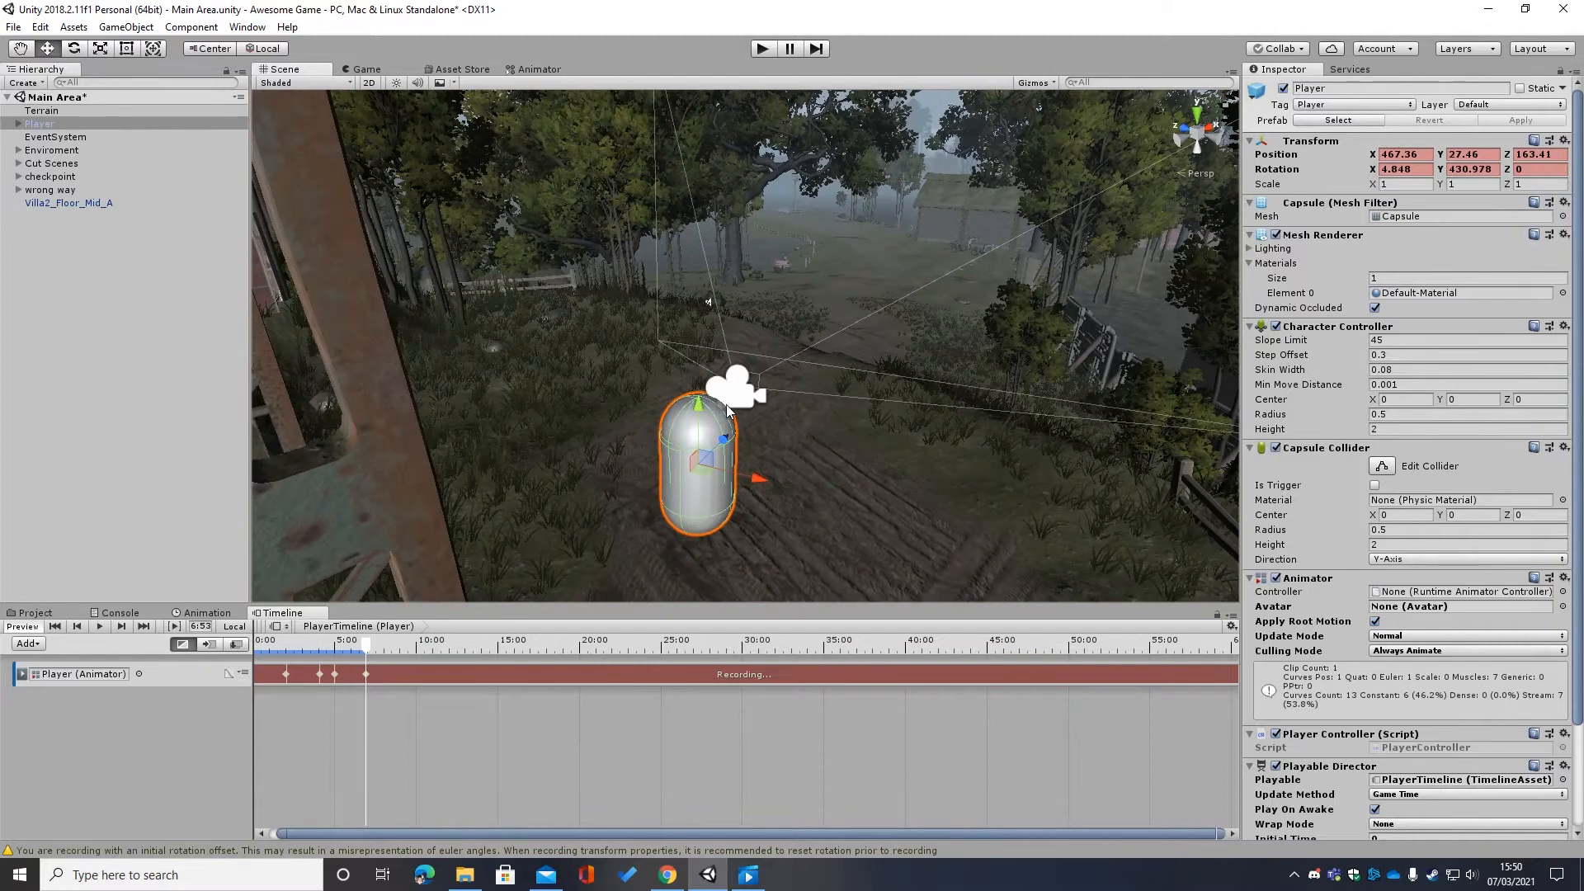
- Lower Player onto the dirt track in the 6:53 keyframe, to about X 467.24, Y 25.98, Z 163.37
left_click_drag(703, 408, 707, 499)
right_click_drag(1008, 578, 854, 614)
key("d")
mouse_move(726, 328)
left_mouse_down()
mouse_move(725, 376)
mouse_move(725, 331)
left_mouse_up()
- Record a Player position keyframe at 8:42 further along the dirt track, at about X 473.08, Y 25.91, Z 167.01
right_click_drag(725, 332, 1090, 404)
key("s")
left_click(396, 649)
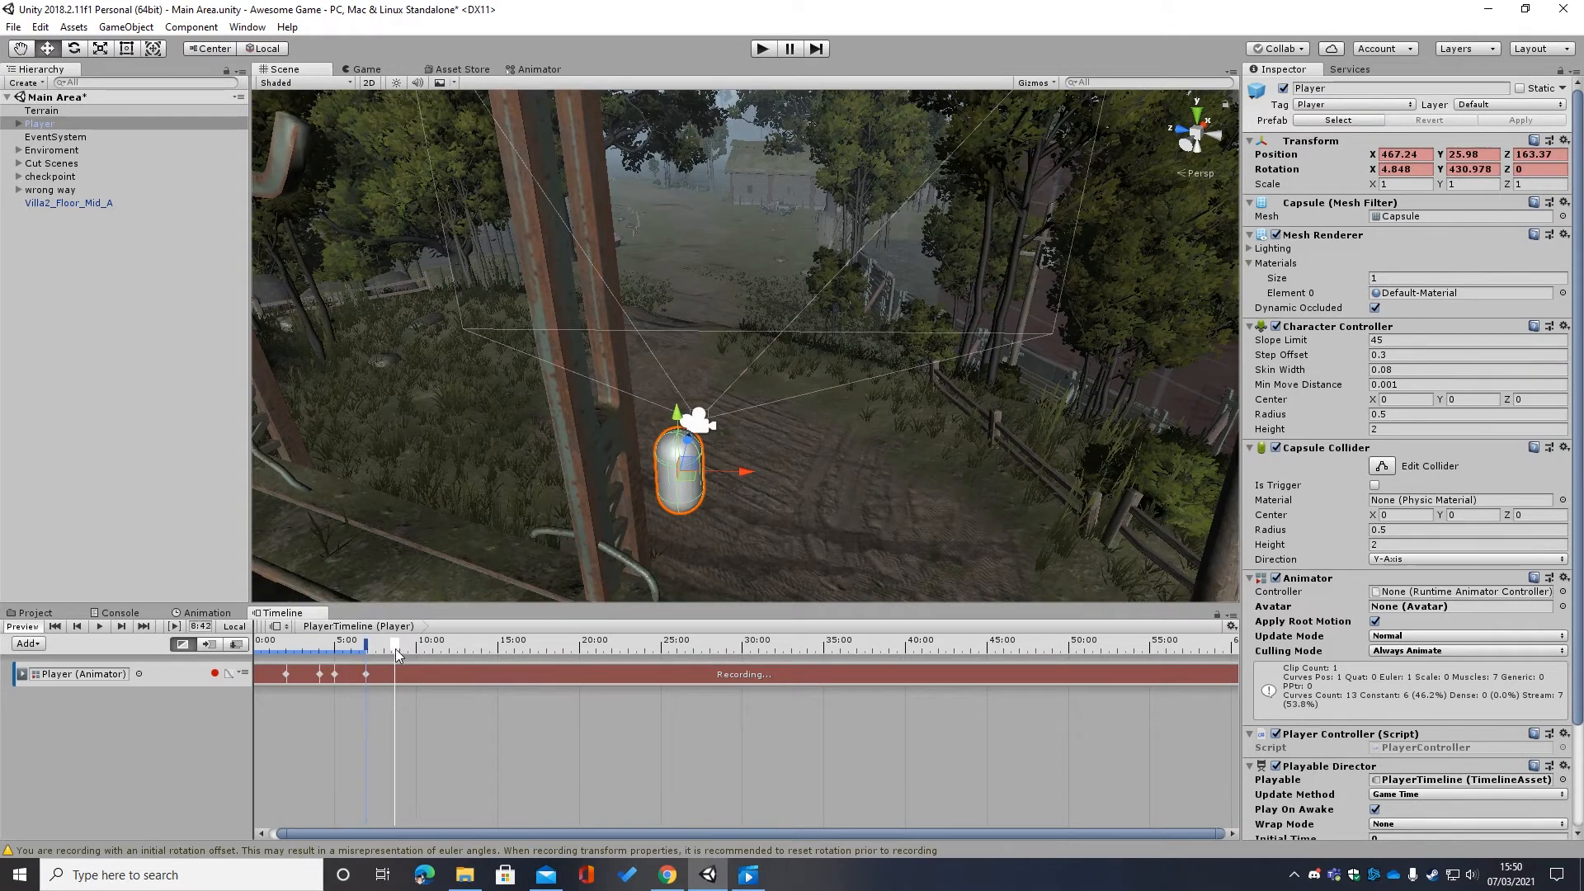
left_click_drag(686, 477, 671, 368)
key("w")
right_click_drag(793, 452, 741, 435)
left_click_drag(708, 391, 706, 365)
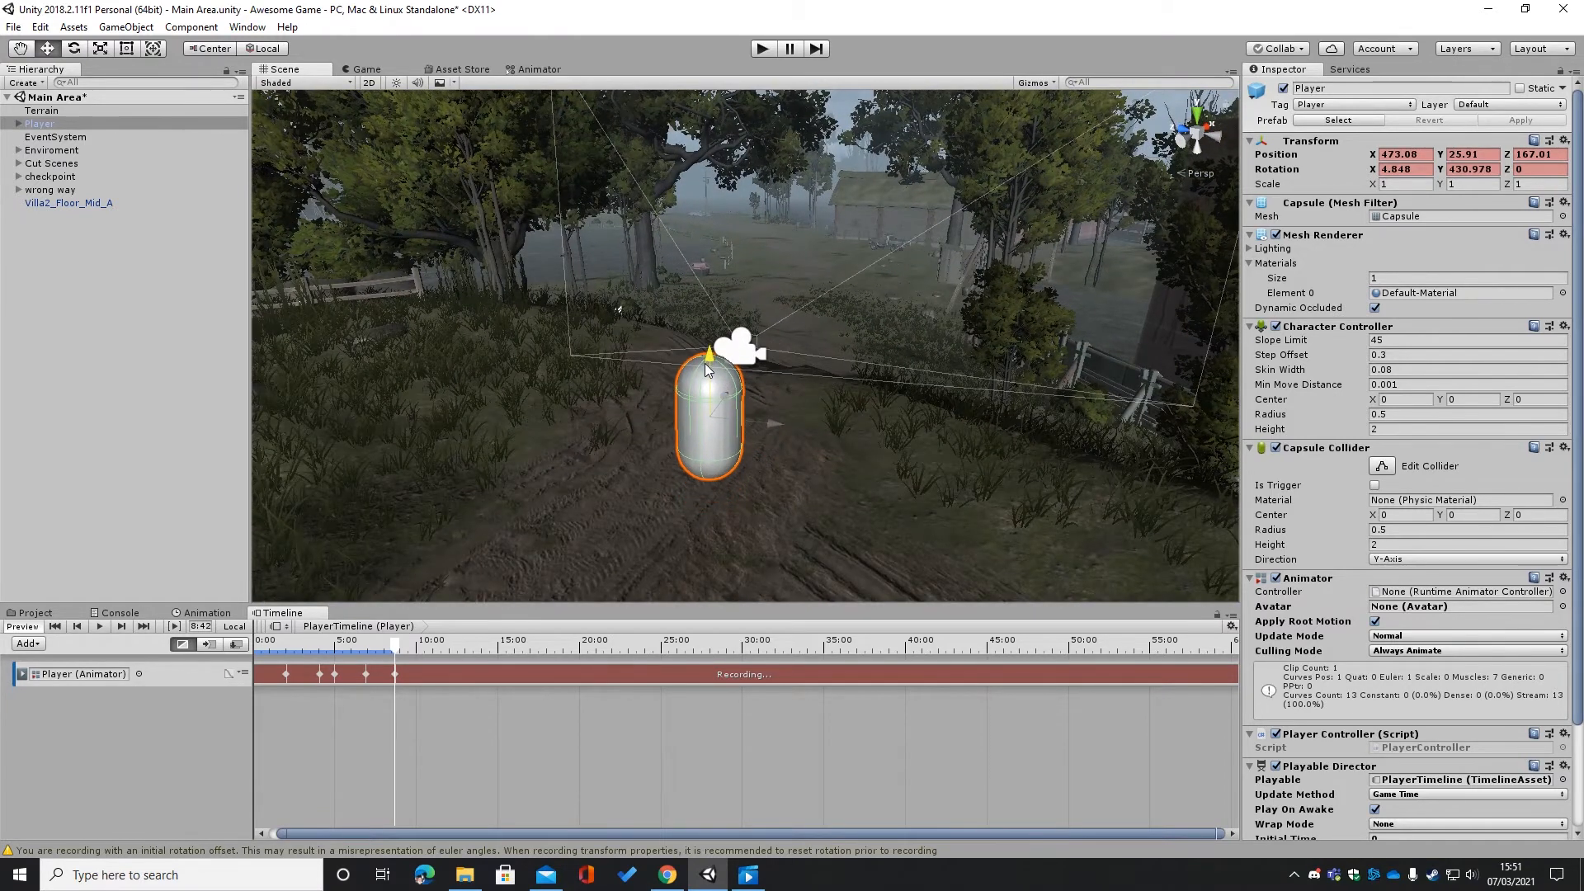
- Rotate Player at 8:42 to about X 4.8, Y 421.8, Z -0.77 and stop recording on the animation track
left_click(74, 49)
left_click_drag(671, 442, 690, 449)
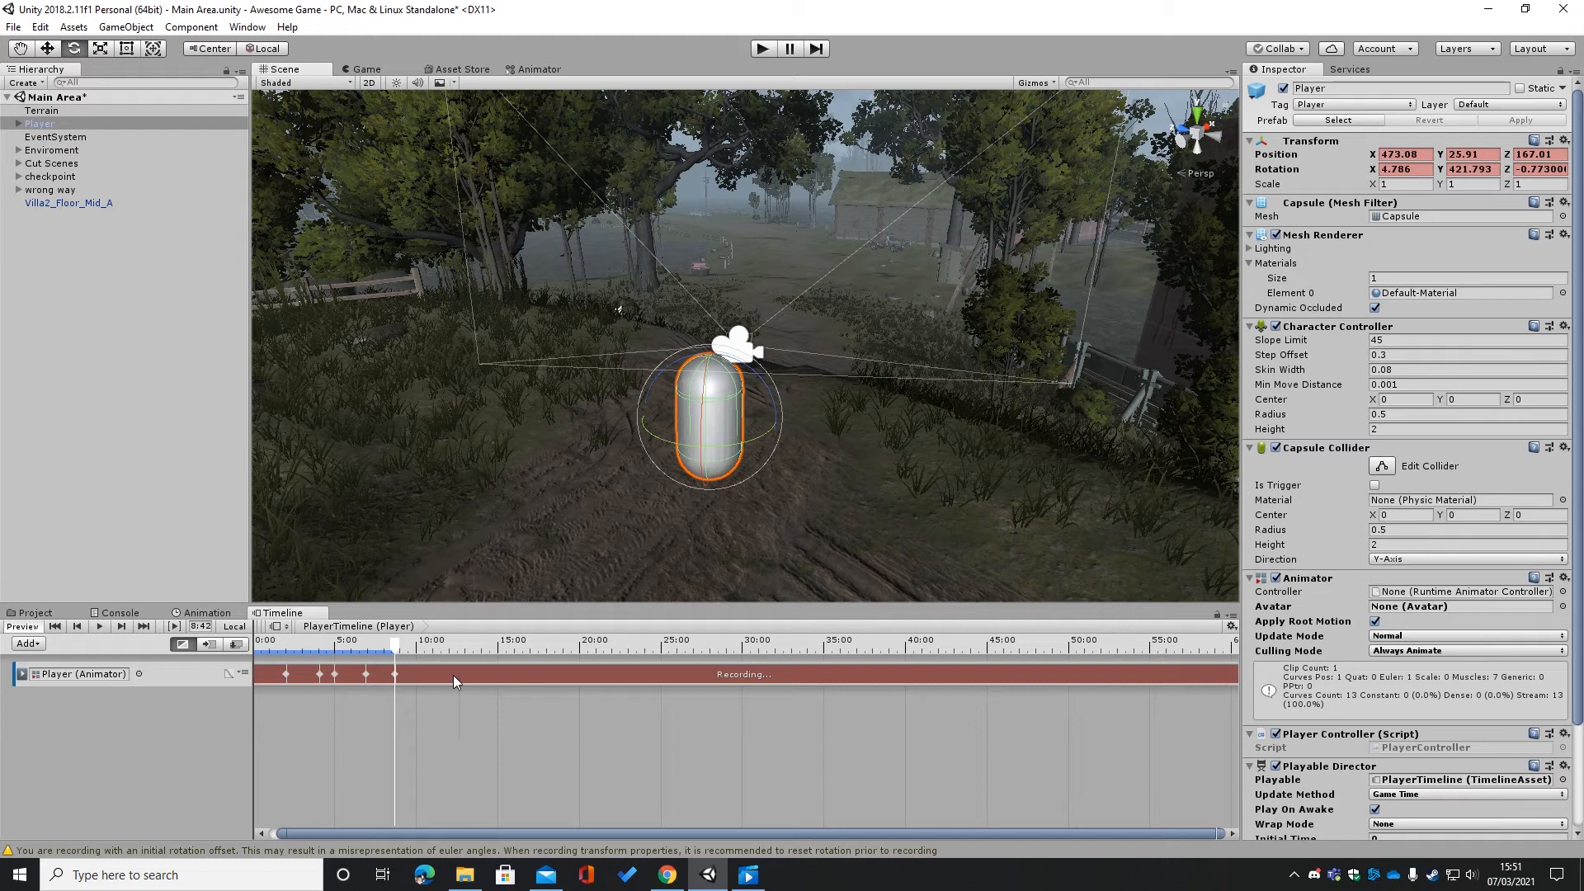
left_click(214, 674)
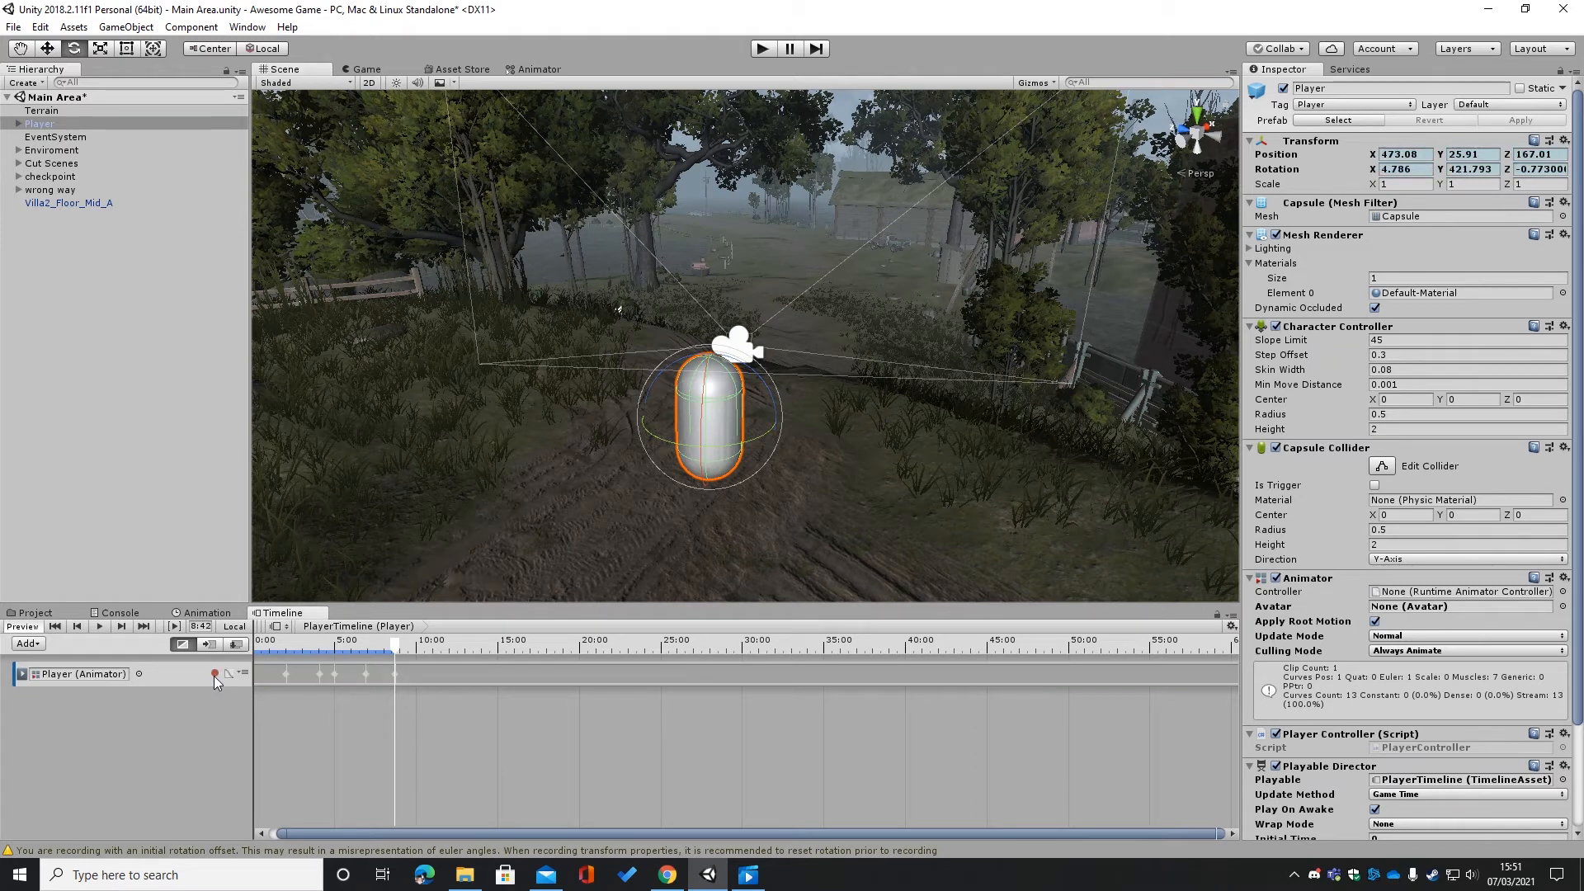
- Play back the recorded Player animation from the start of PlayerTimeline to review the movement
left_click_drag(394, 646, 260, 647)
right_click_drag(627, 432, 550, 516)
key("s")
key("e")
mouse_move(266, 650)
left_mouse_down()
mouse_move(404, 645)
mouse_move(268, 645)
left_mouse_up()
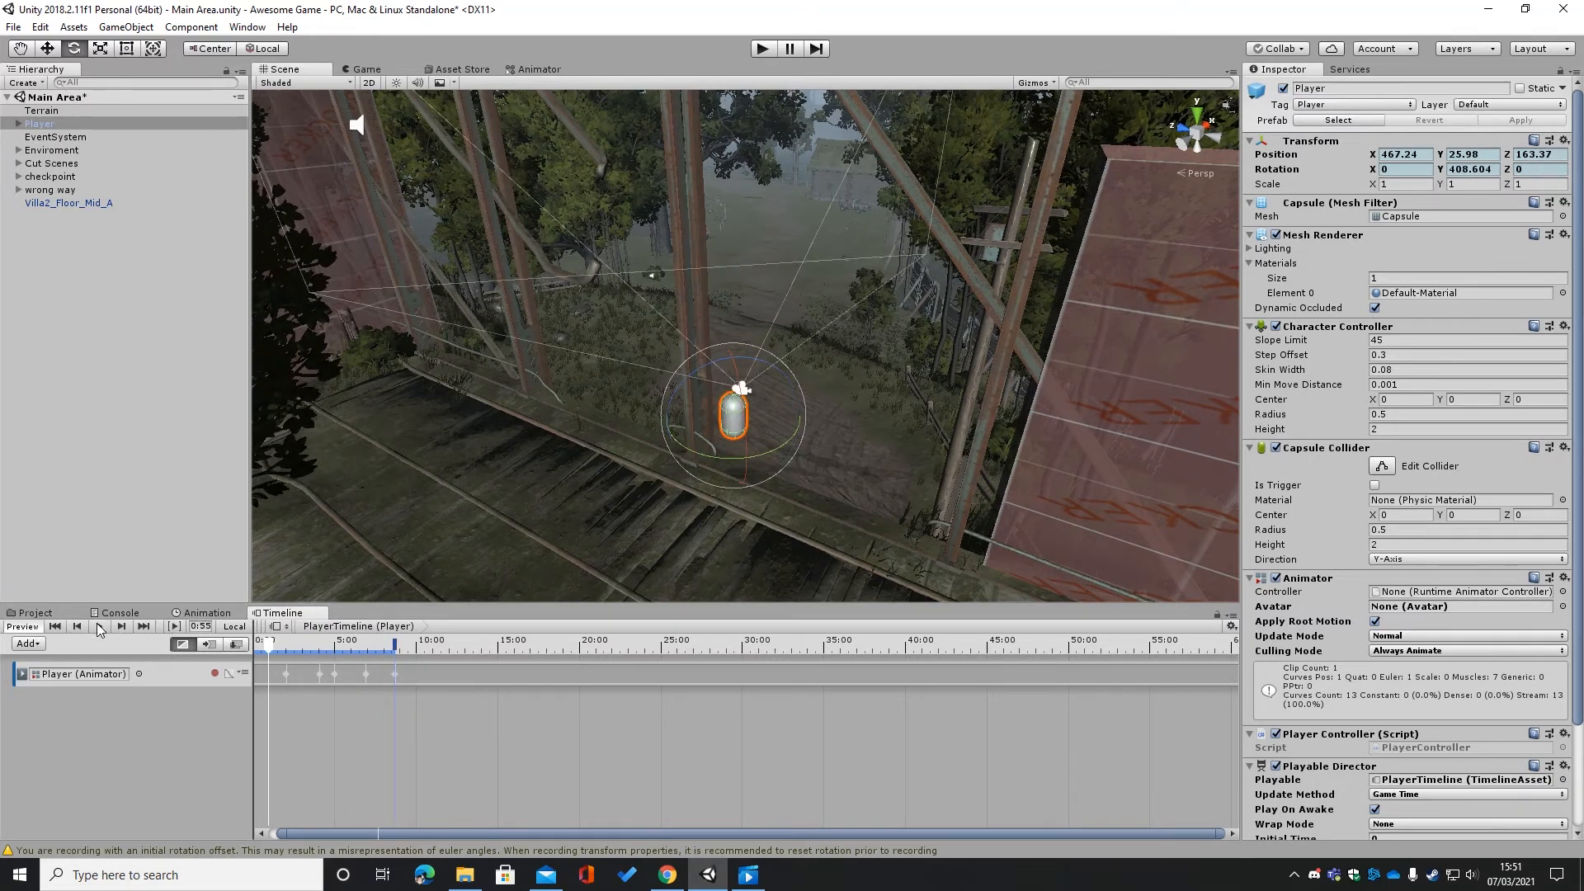
left_click(97, 625)
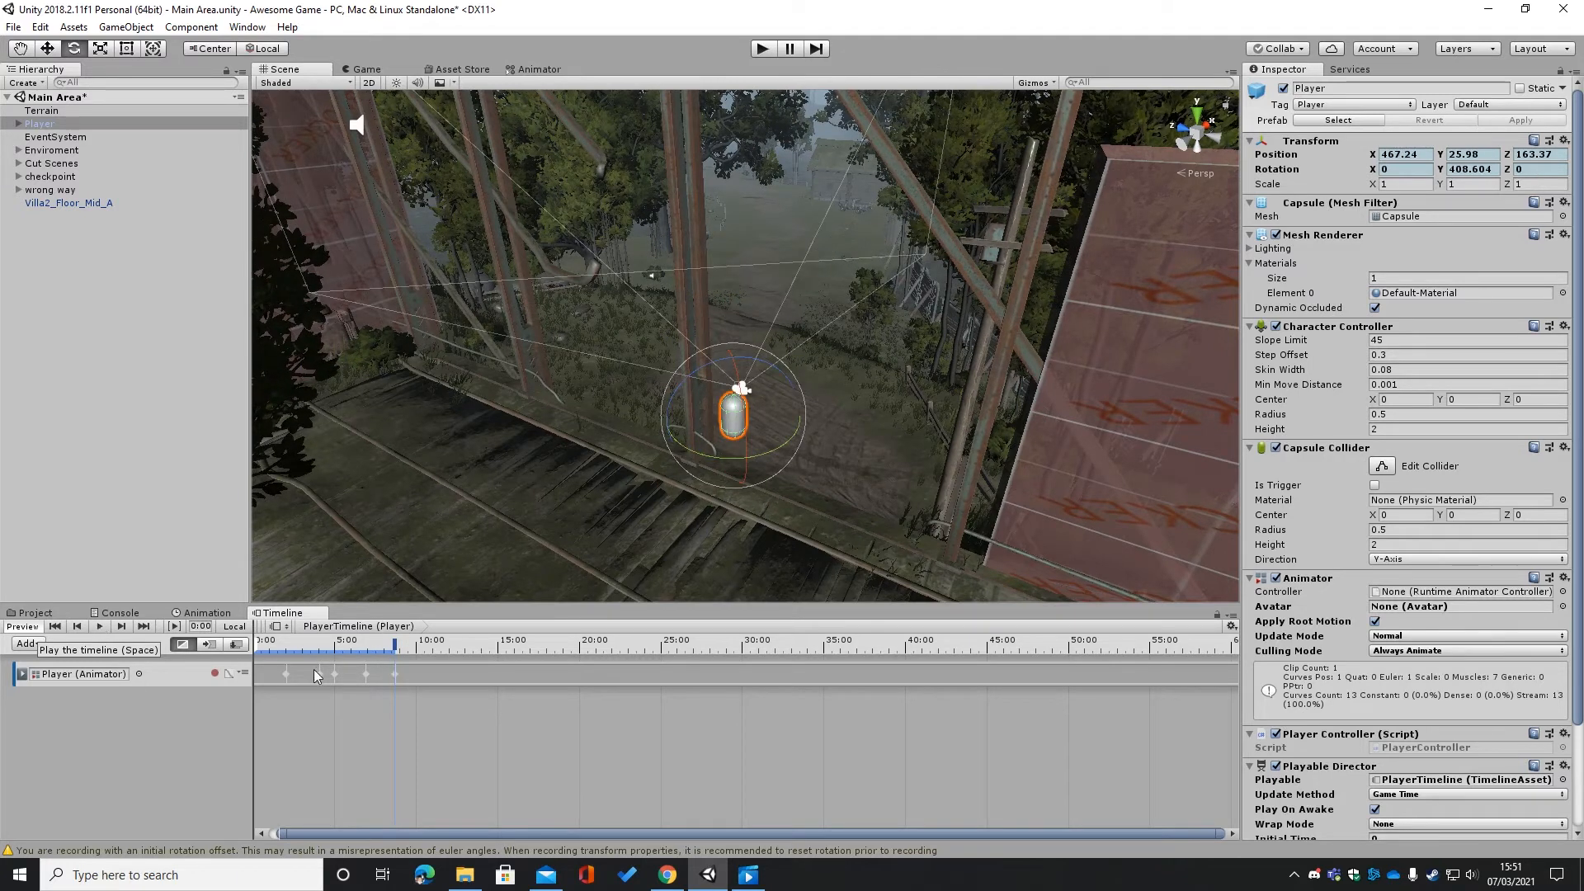
left_click_drag(750, 526, 848, 495, "alt")
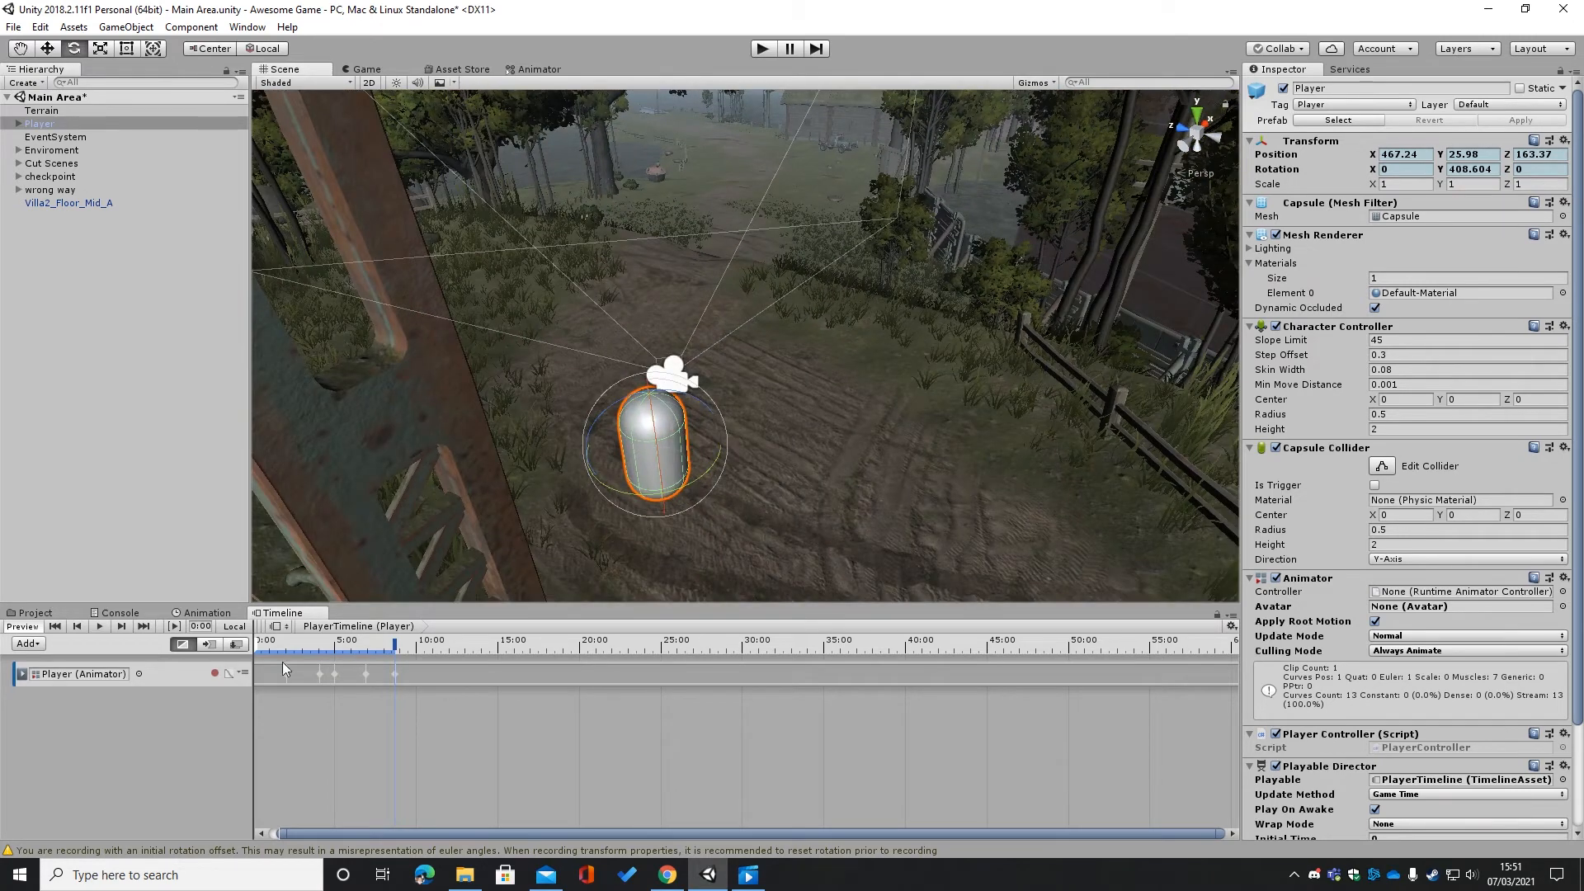
- Restart recording on the Player animation track, reselect Player and set the playhead to 8:51
left_click(209, 674)
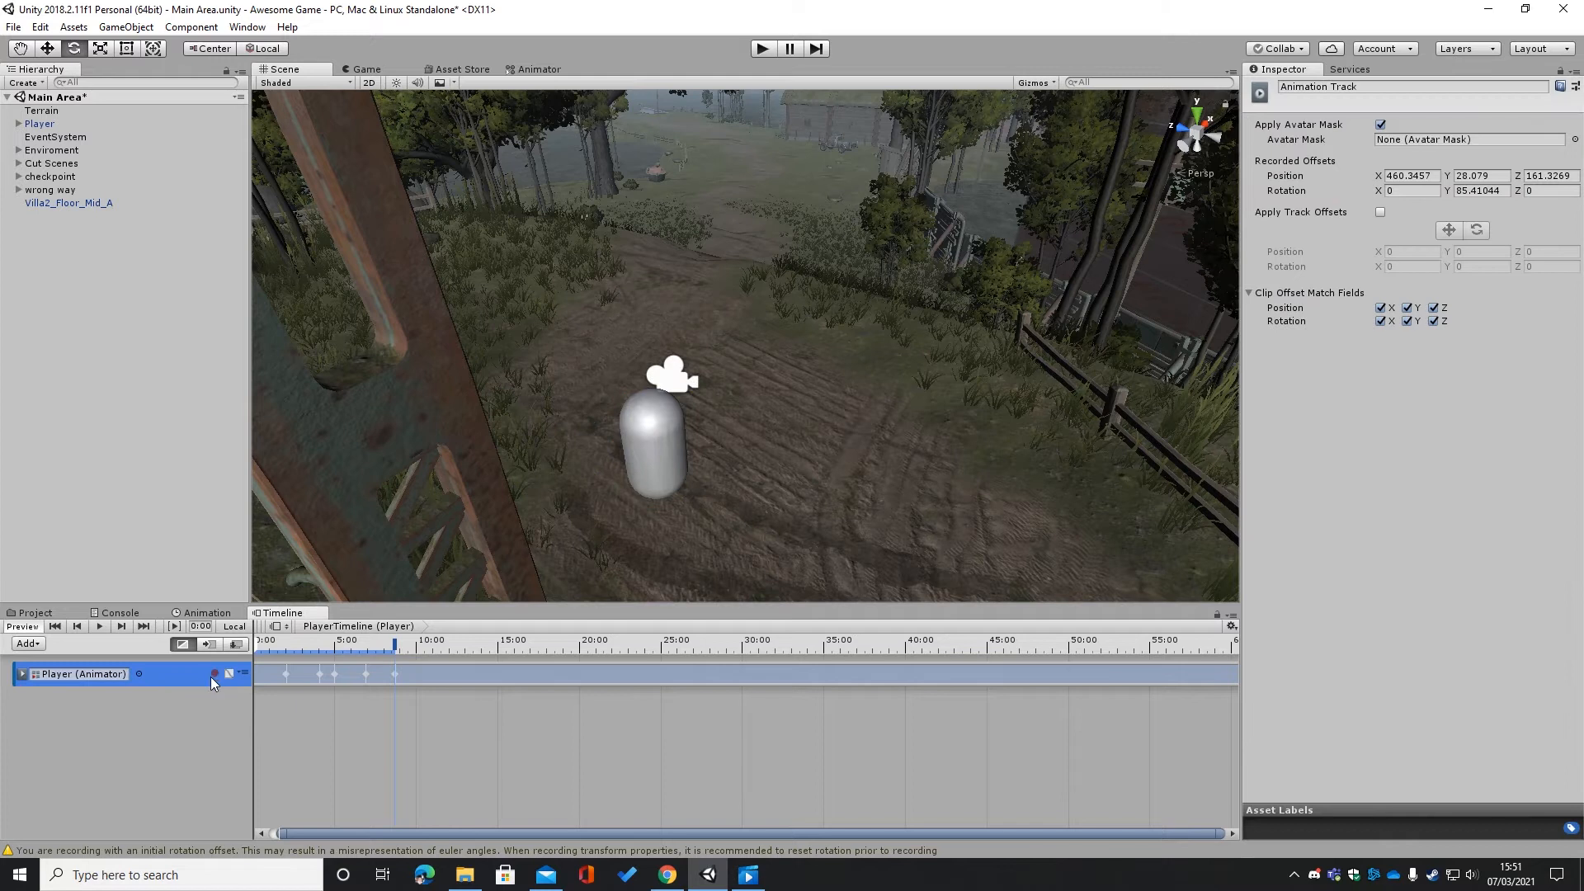
left_click(212, 674)
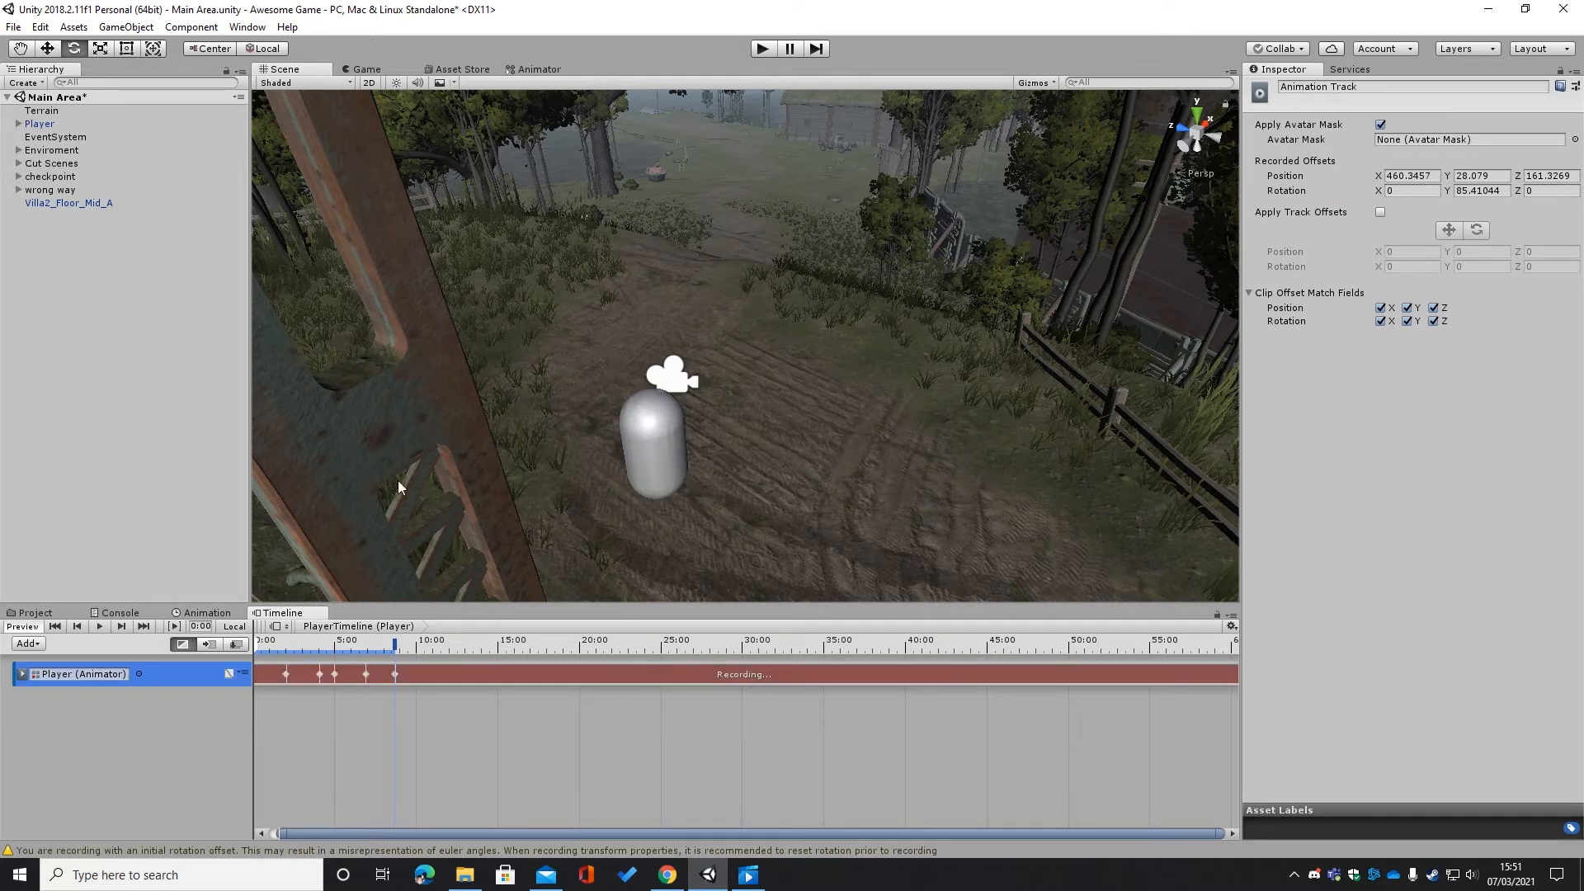
left_click(41, 123)
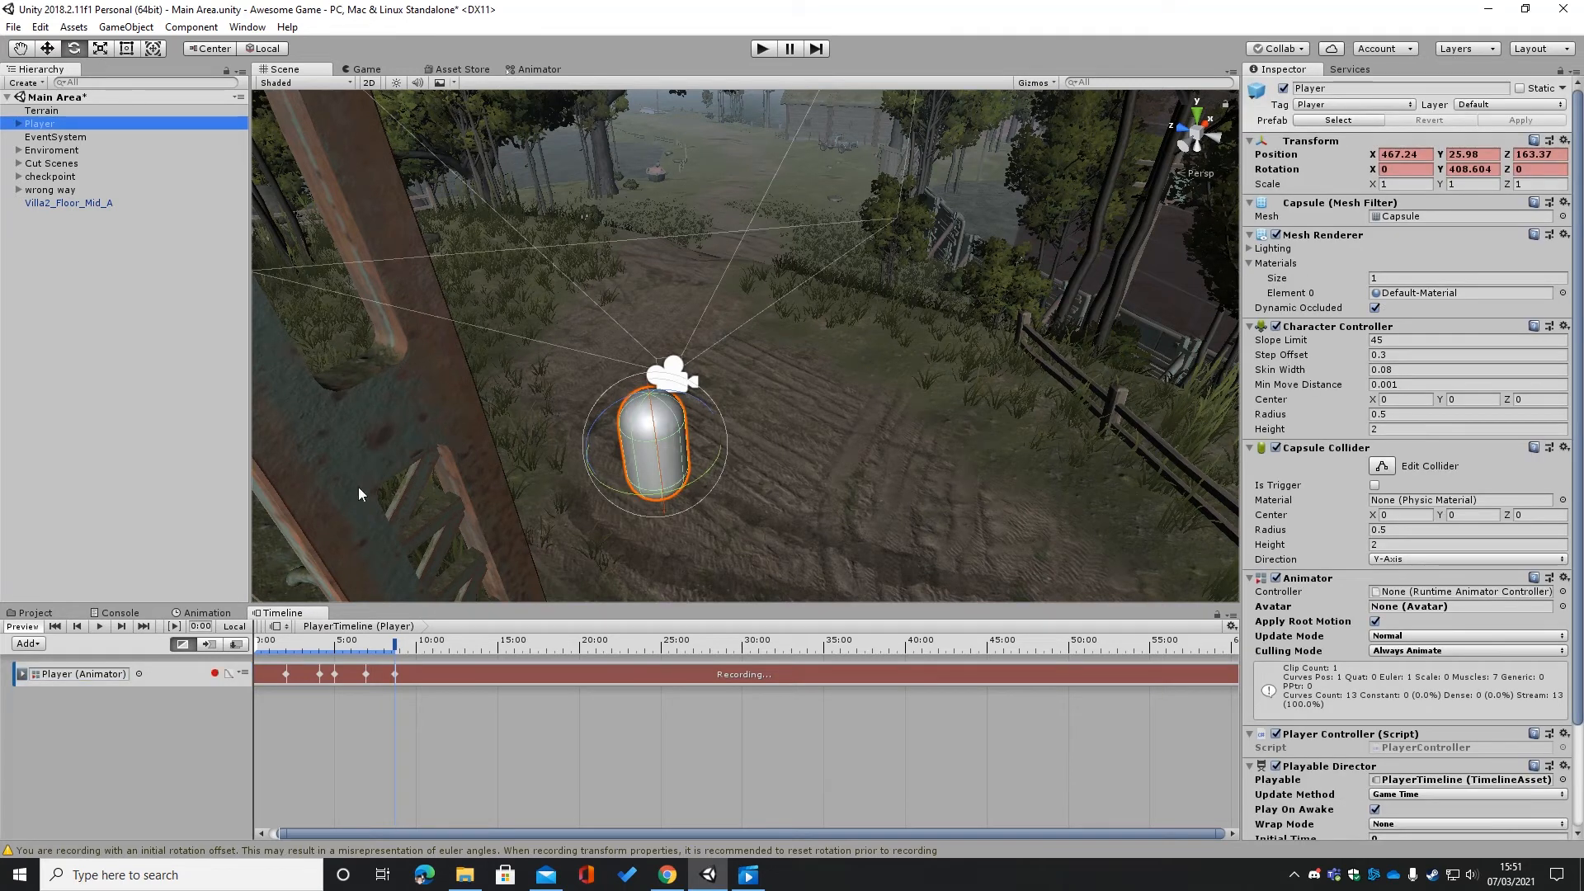
left_click(413, 650)
right_click_drag(752, 496, 716, 476)
key("w")
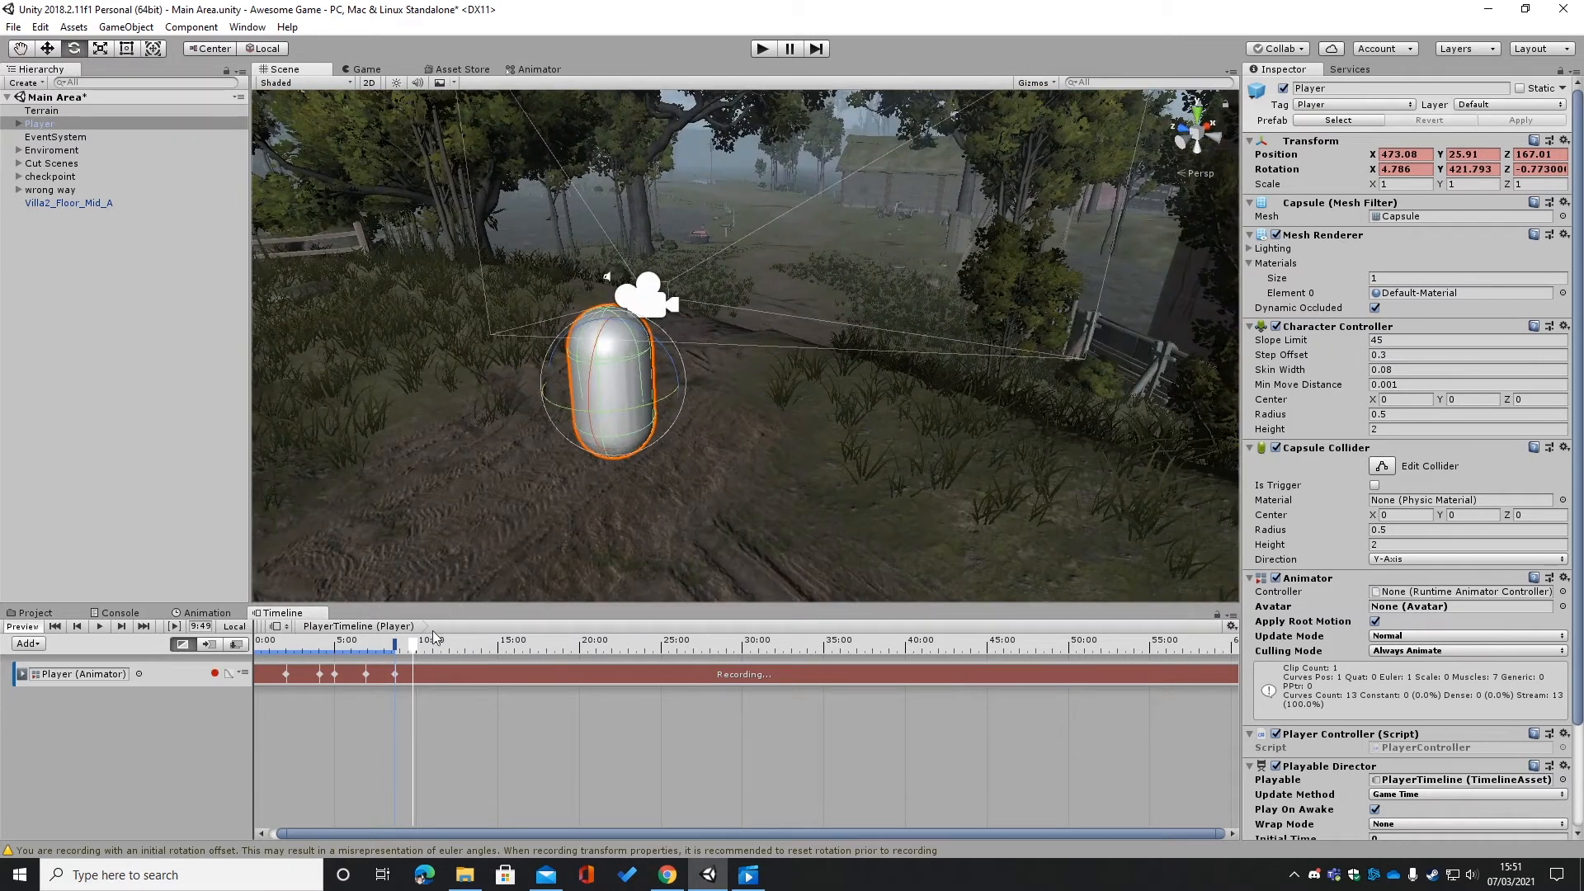
left_click_drag(403, 645, 397, 646)
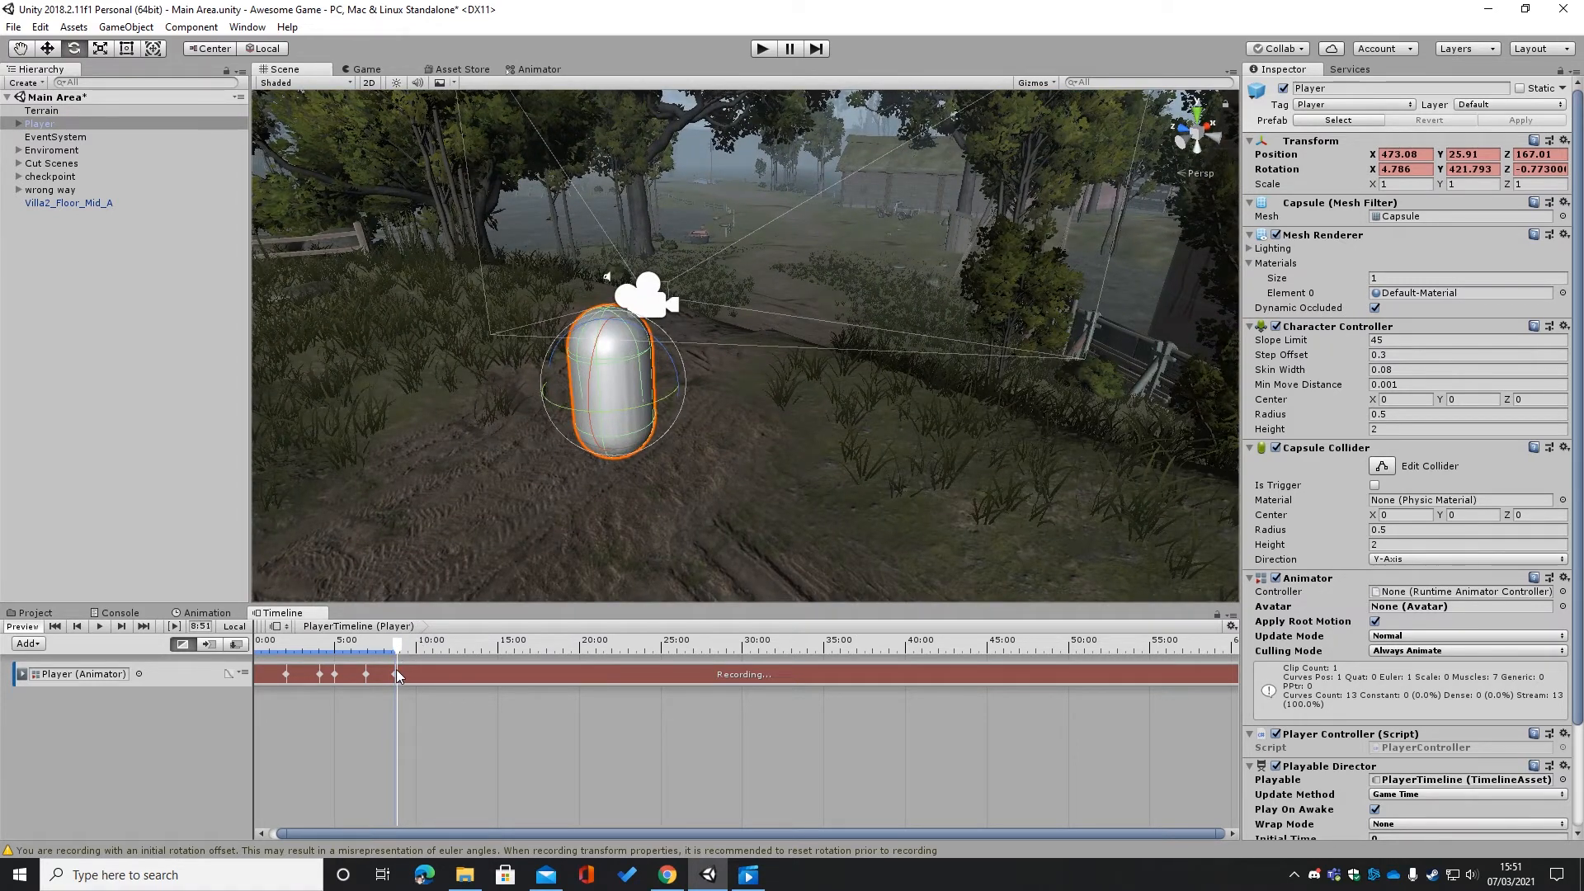
- Open the recorded clip's keyframes for editing from the last timeline key, and undo the last action
left_click(396, 672)
right_click_drag(645, 514, 583, 544)
key("s")
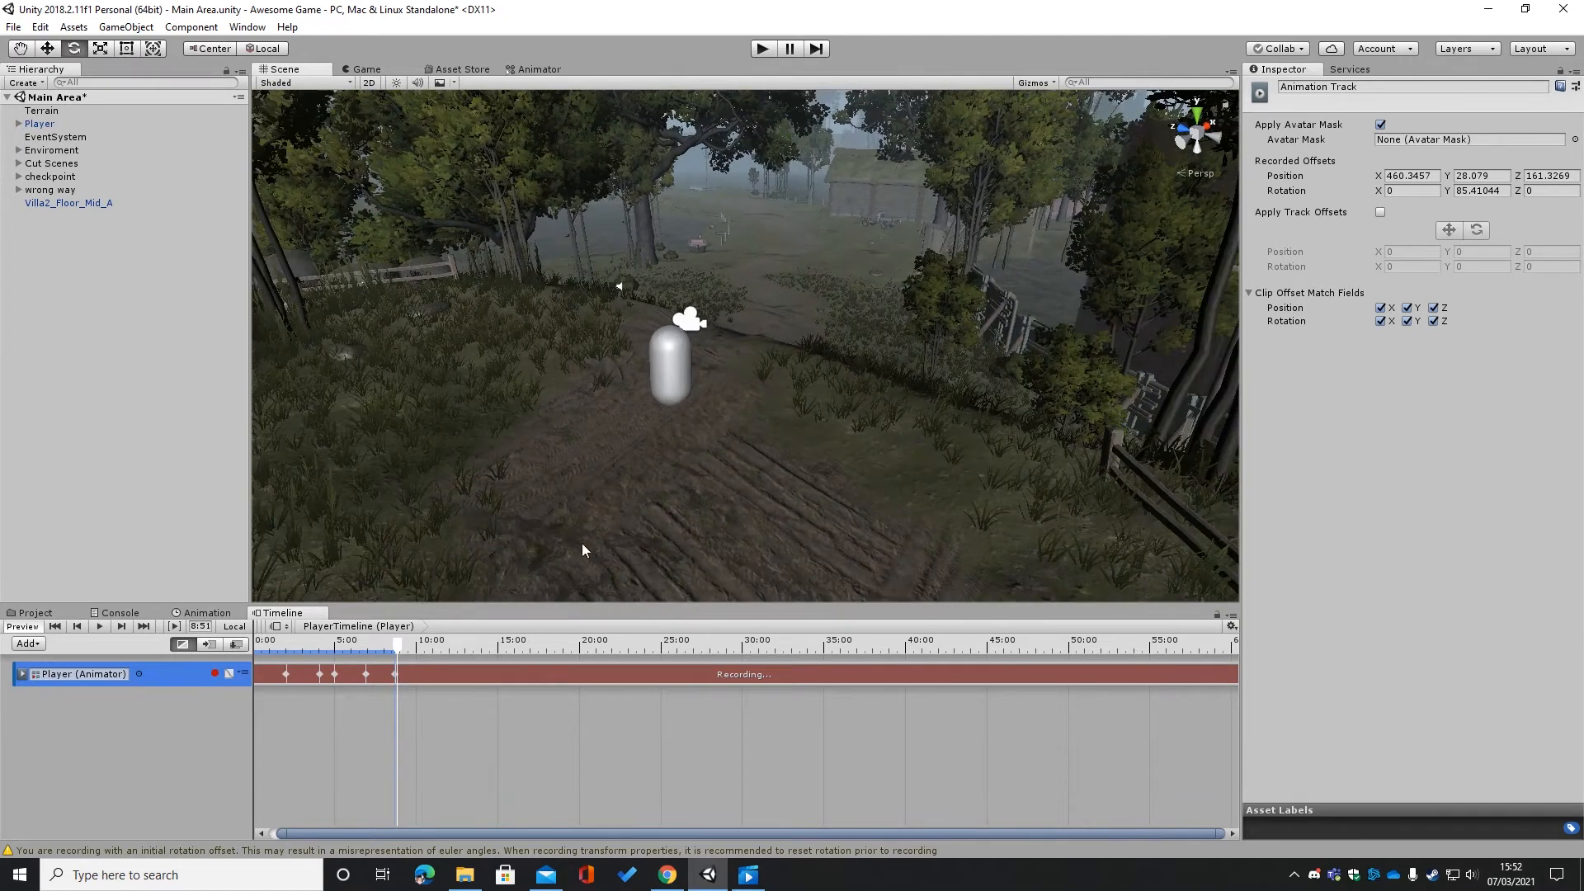
double_click(396, 675)
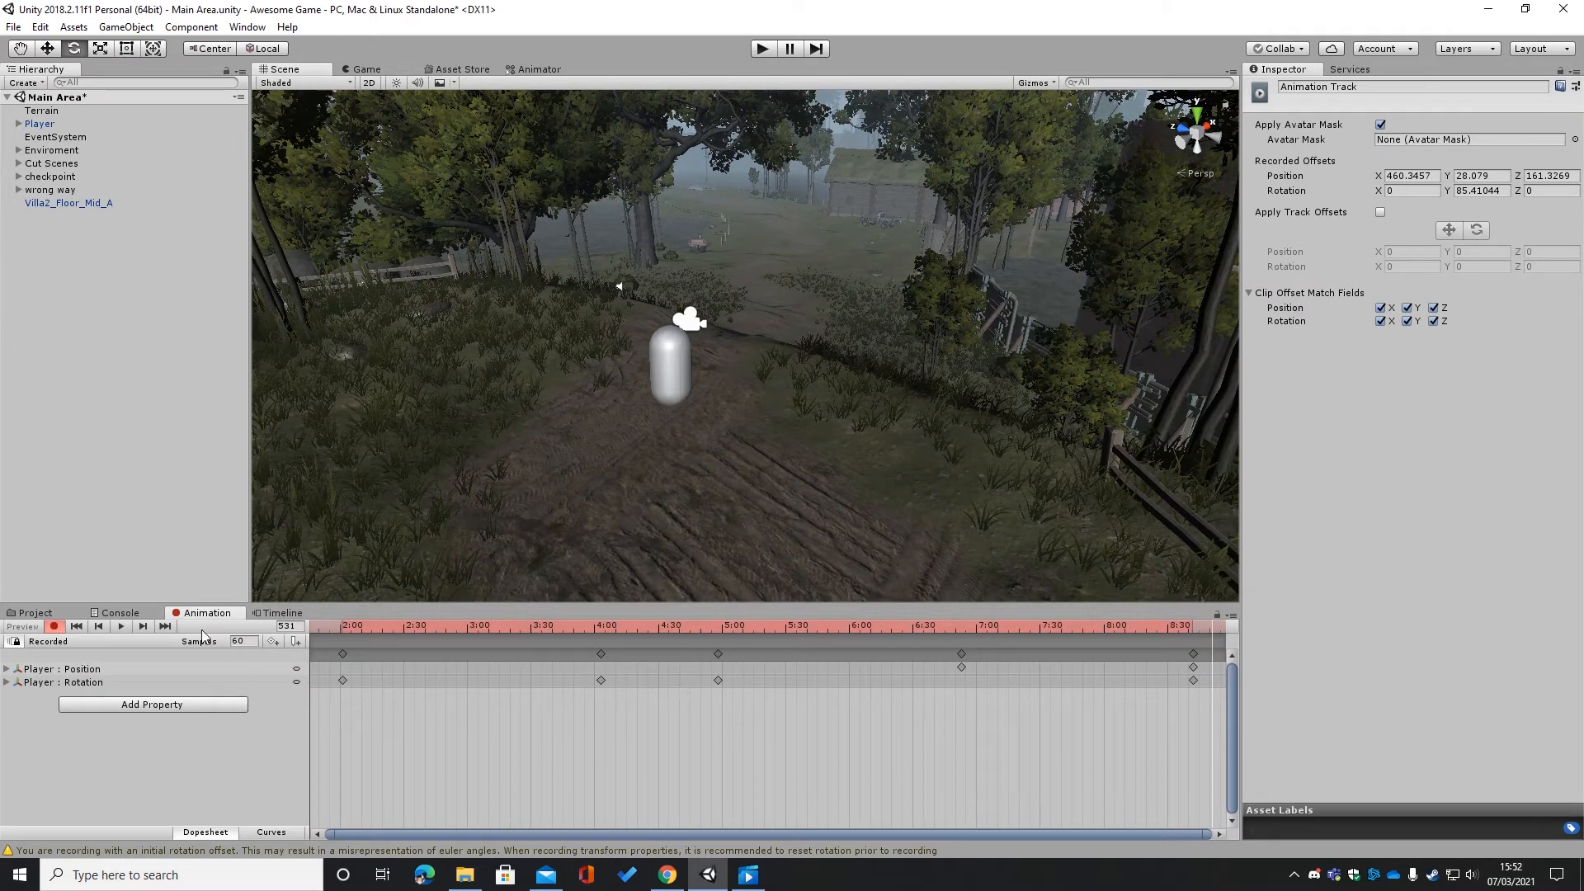
left_click(39, 27)
left_click(71, 47)
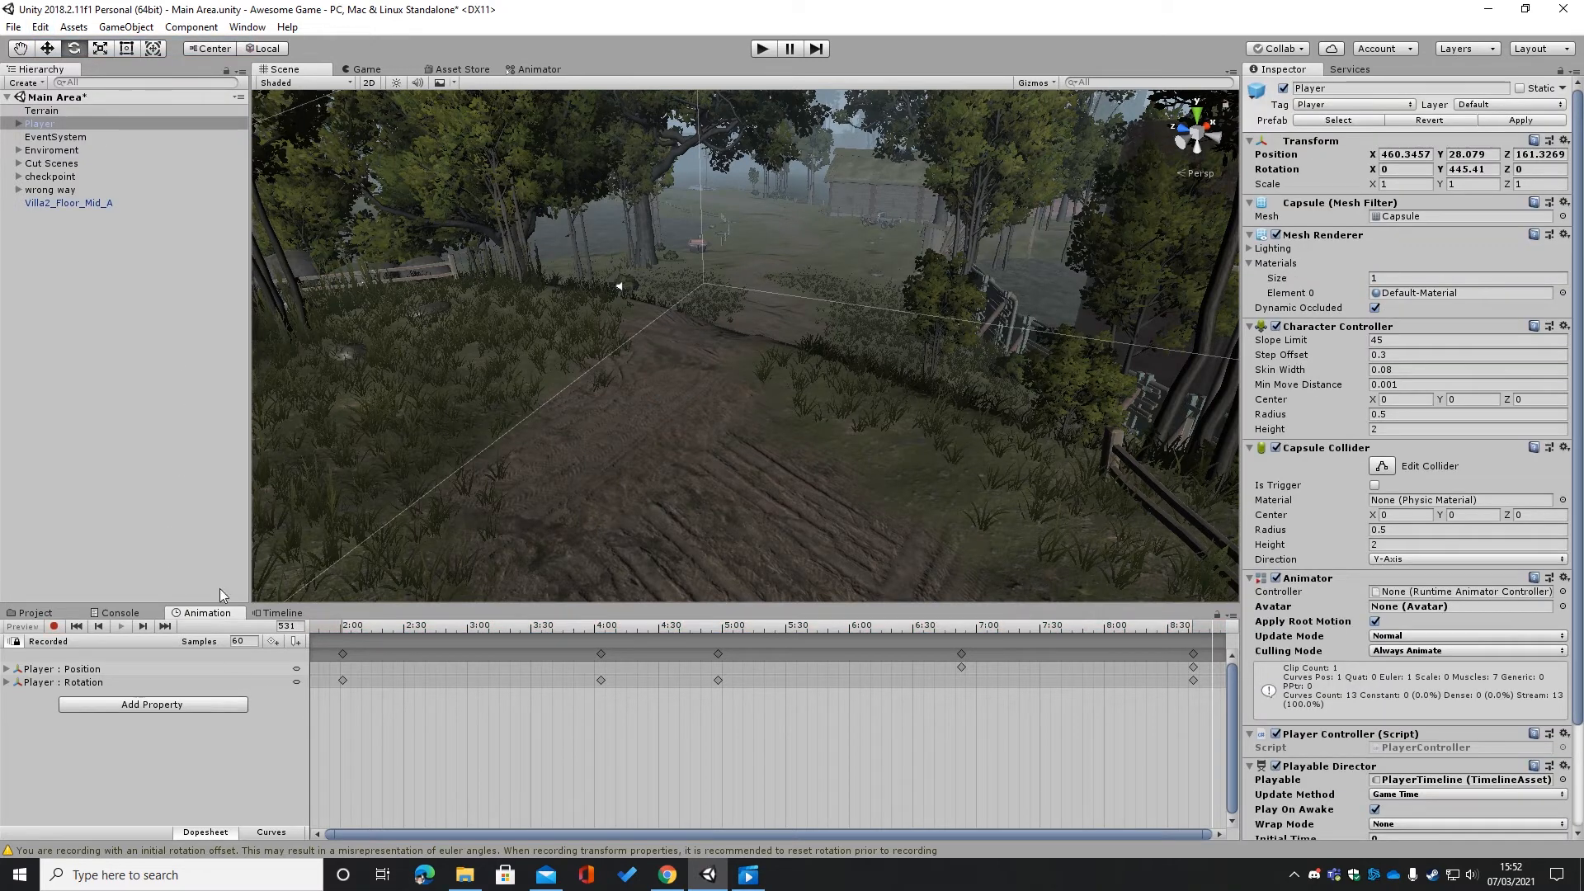
- Reselect Player, return to PlayerTimeline and move the playhead back onto the last keyframe
double_click(69, 126)
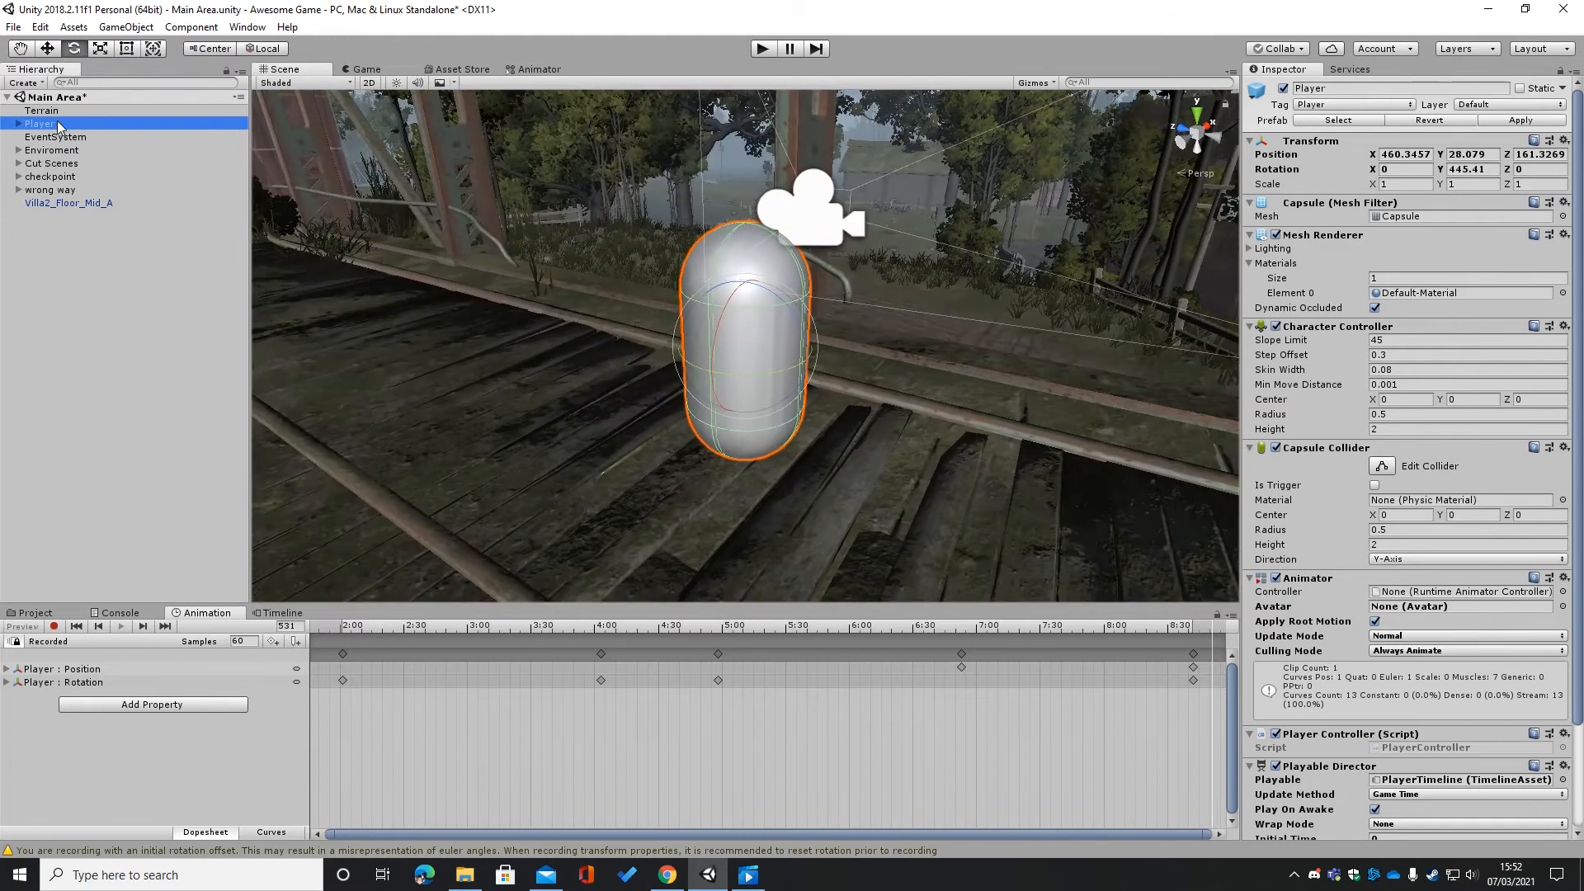
key("w")
right_click_drag(1007, 325, 966, 400)
key("s")
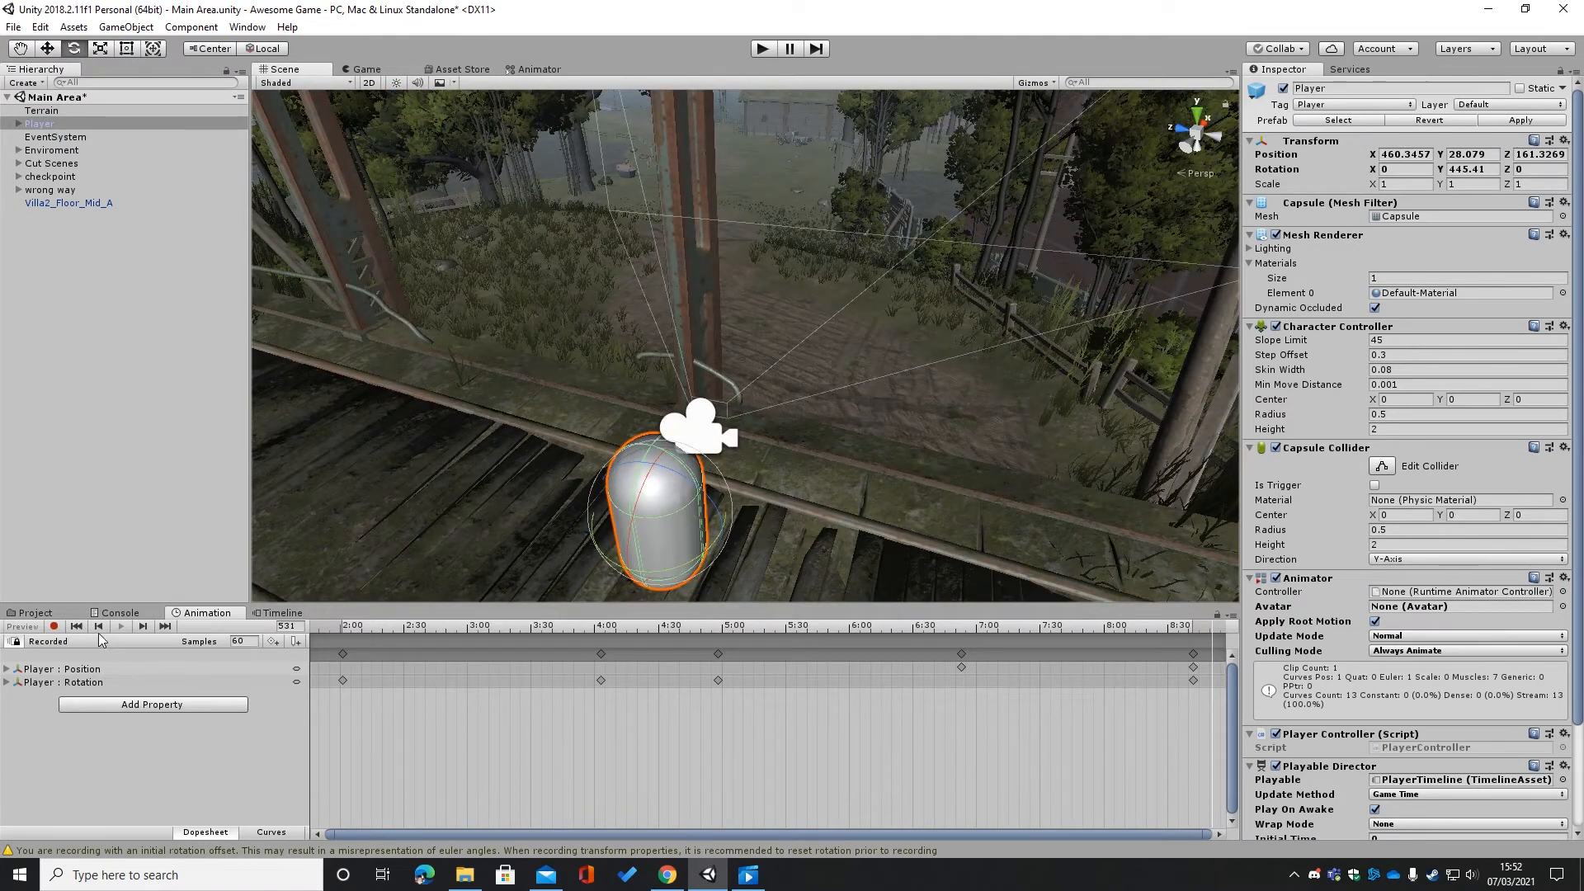
left_click(274, 613)
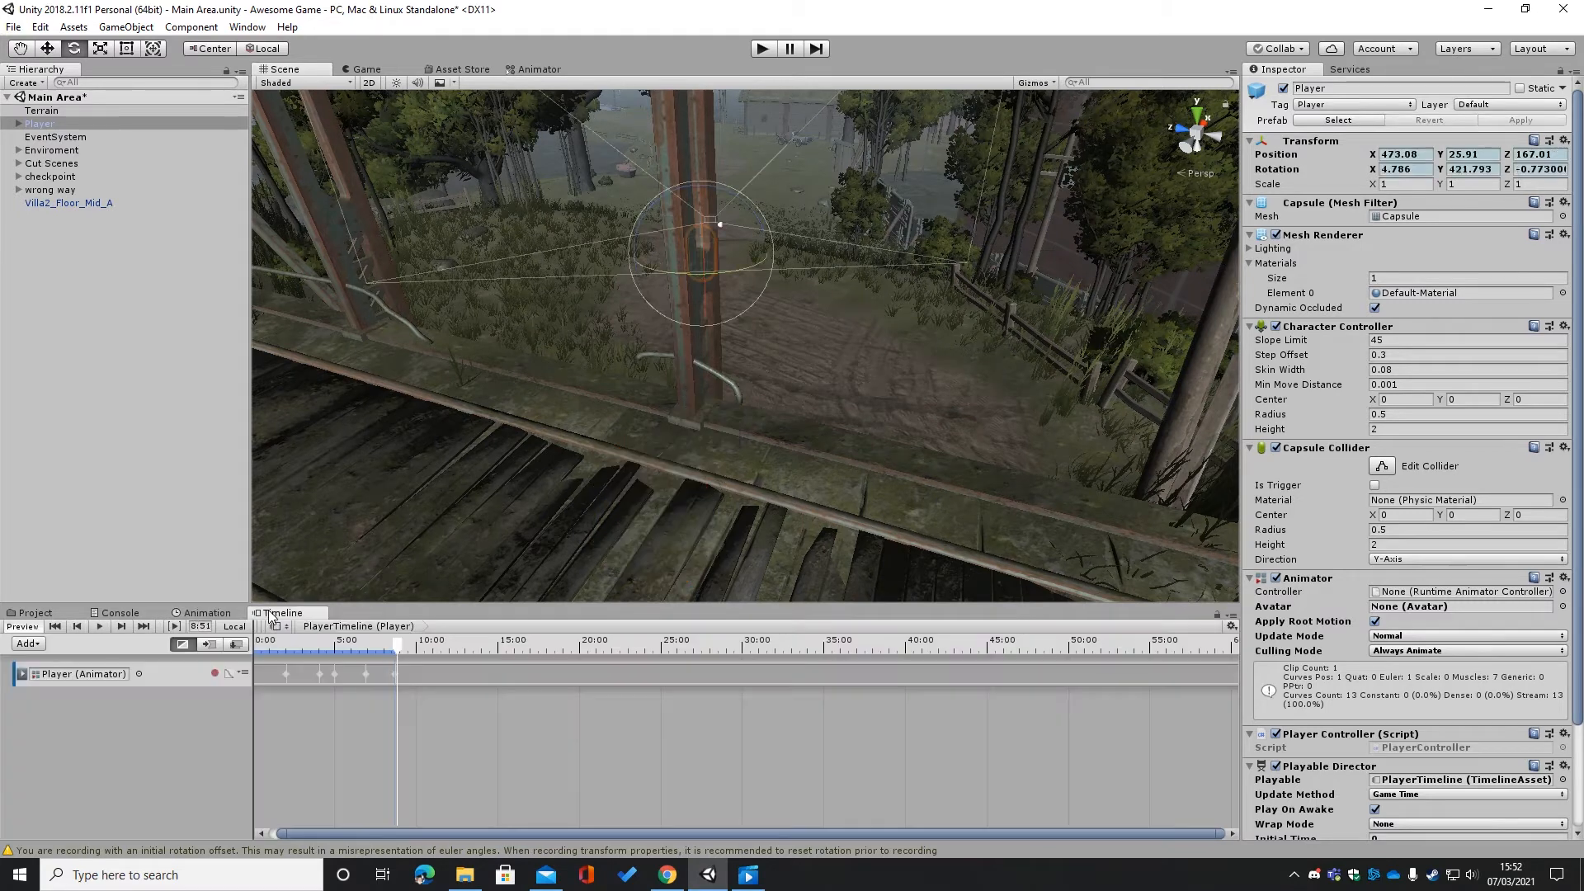
right_click_drag(662, 467, 814, 484)
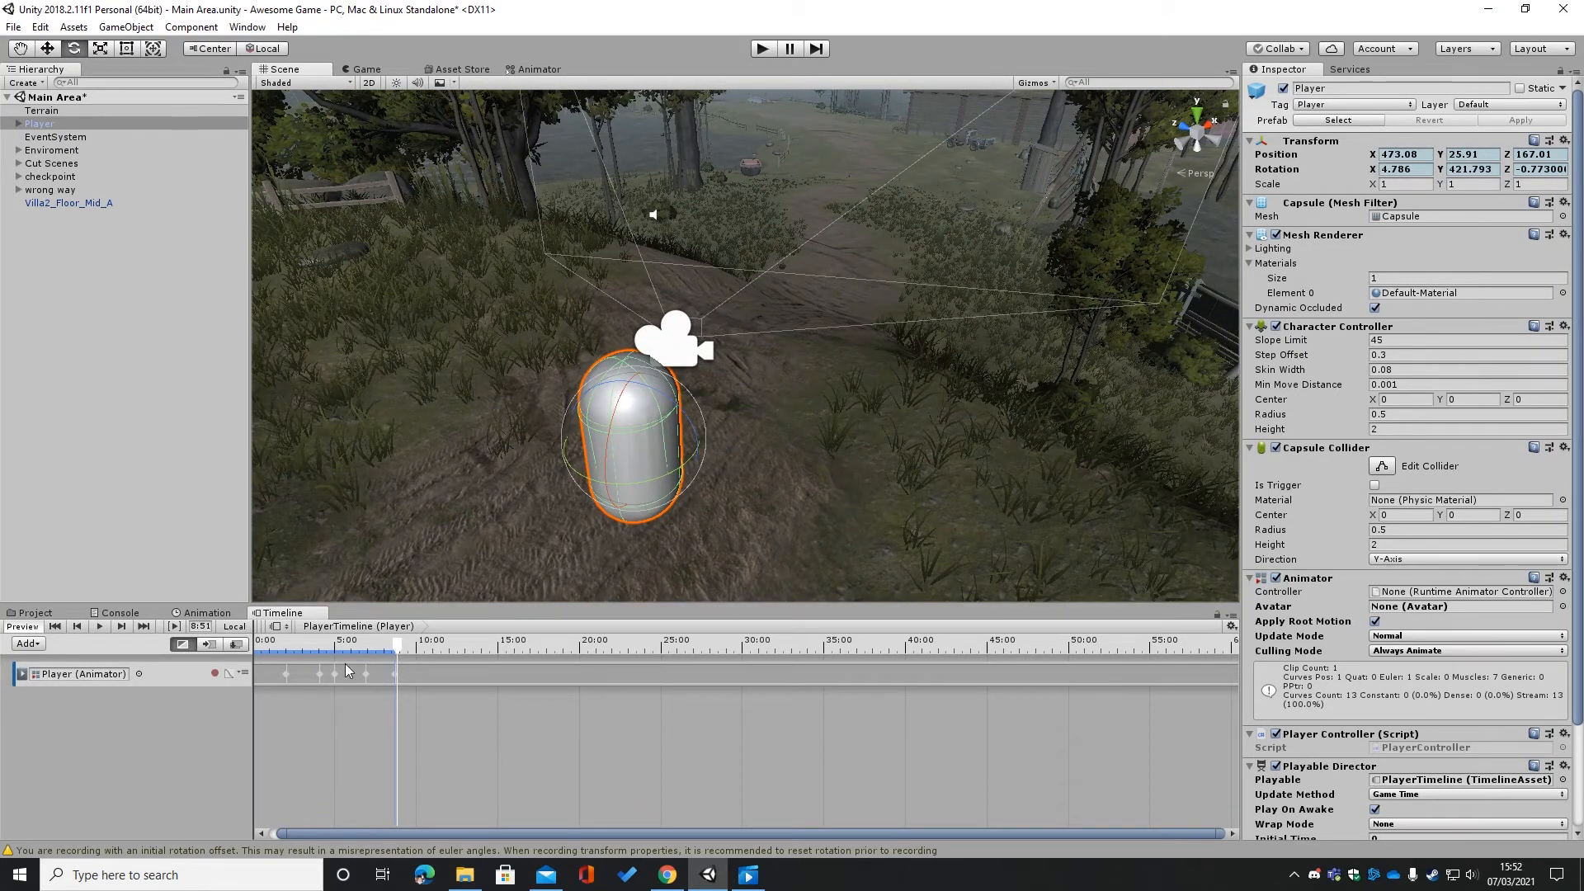
left_click_drag(397, 649, 395, 651)
right_click_drag(732, 292, 733, 290)
key("s")
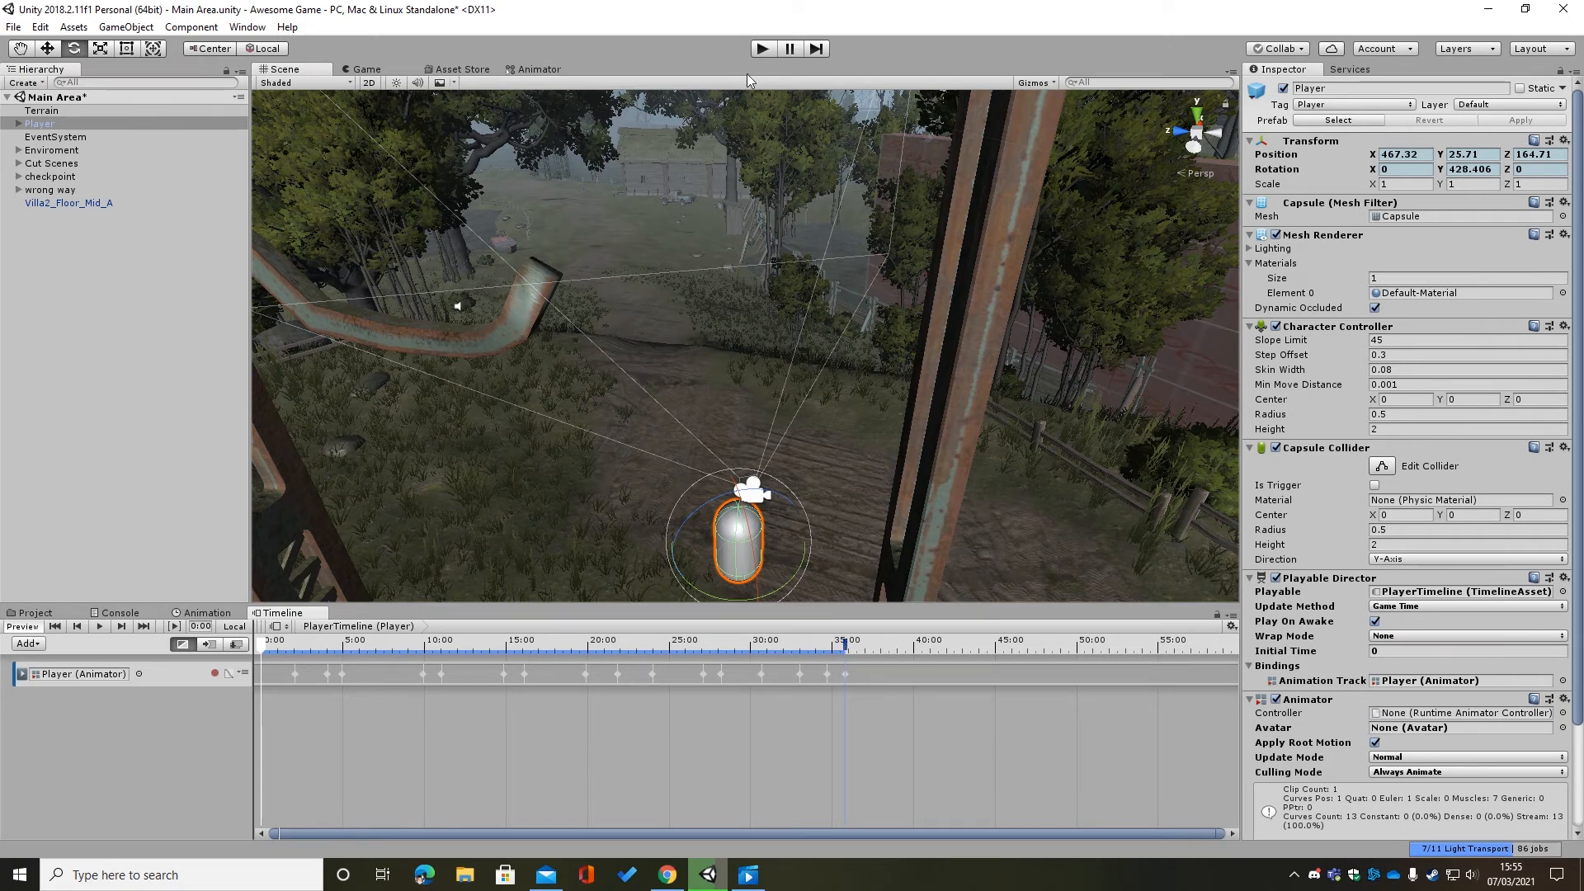
- Run the scene in play mode to watch the full Player cut scene, and stop it
left_click(763, 49)
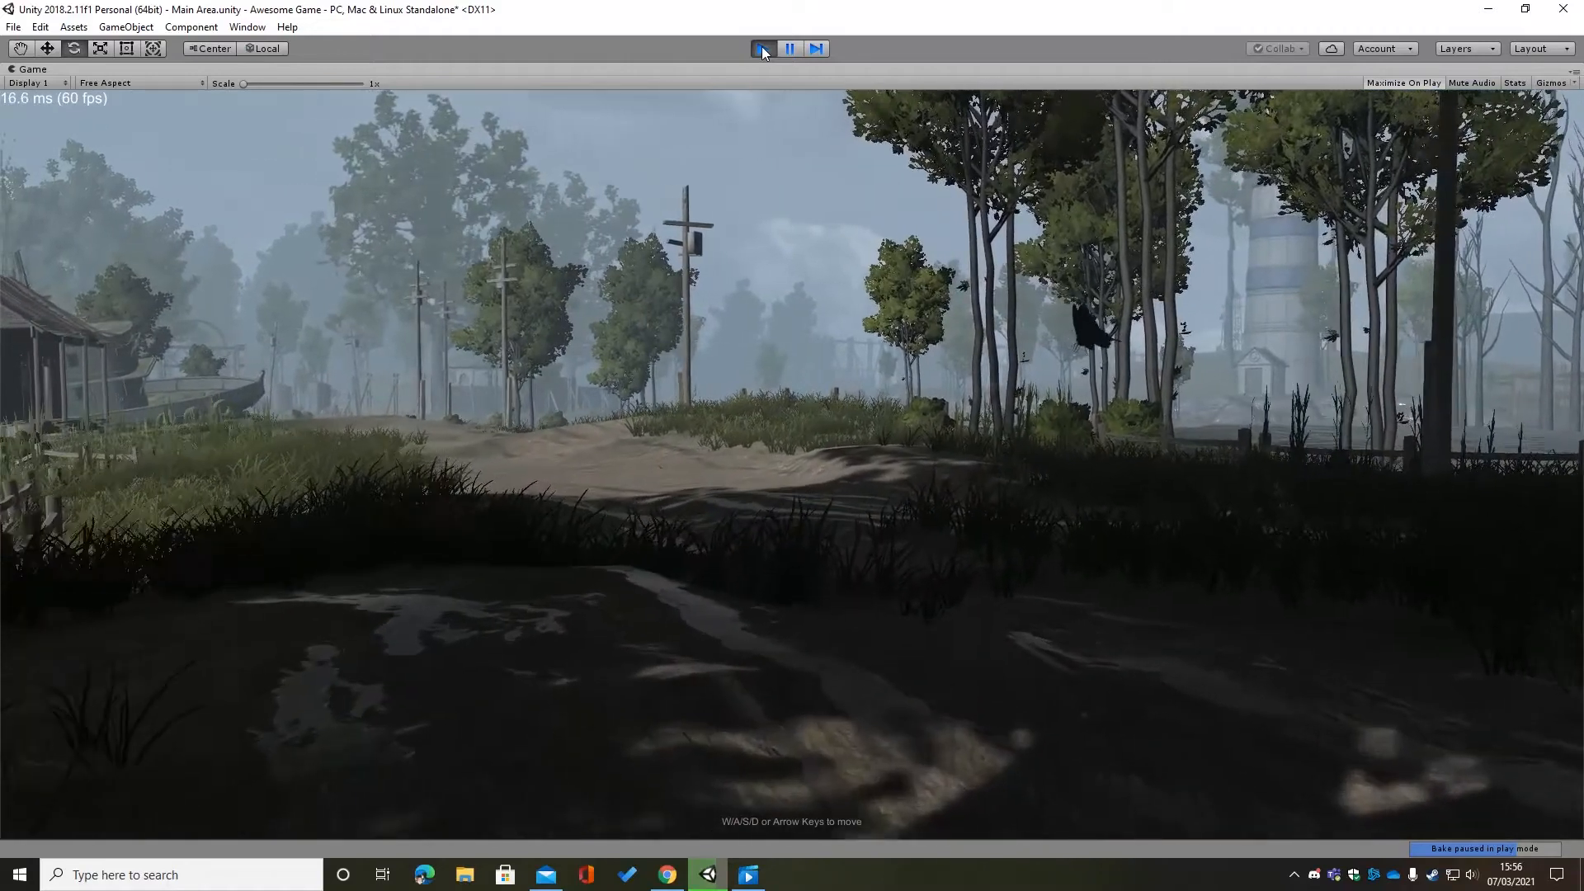
left_click(762, 50)
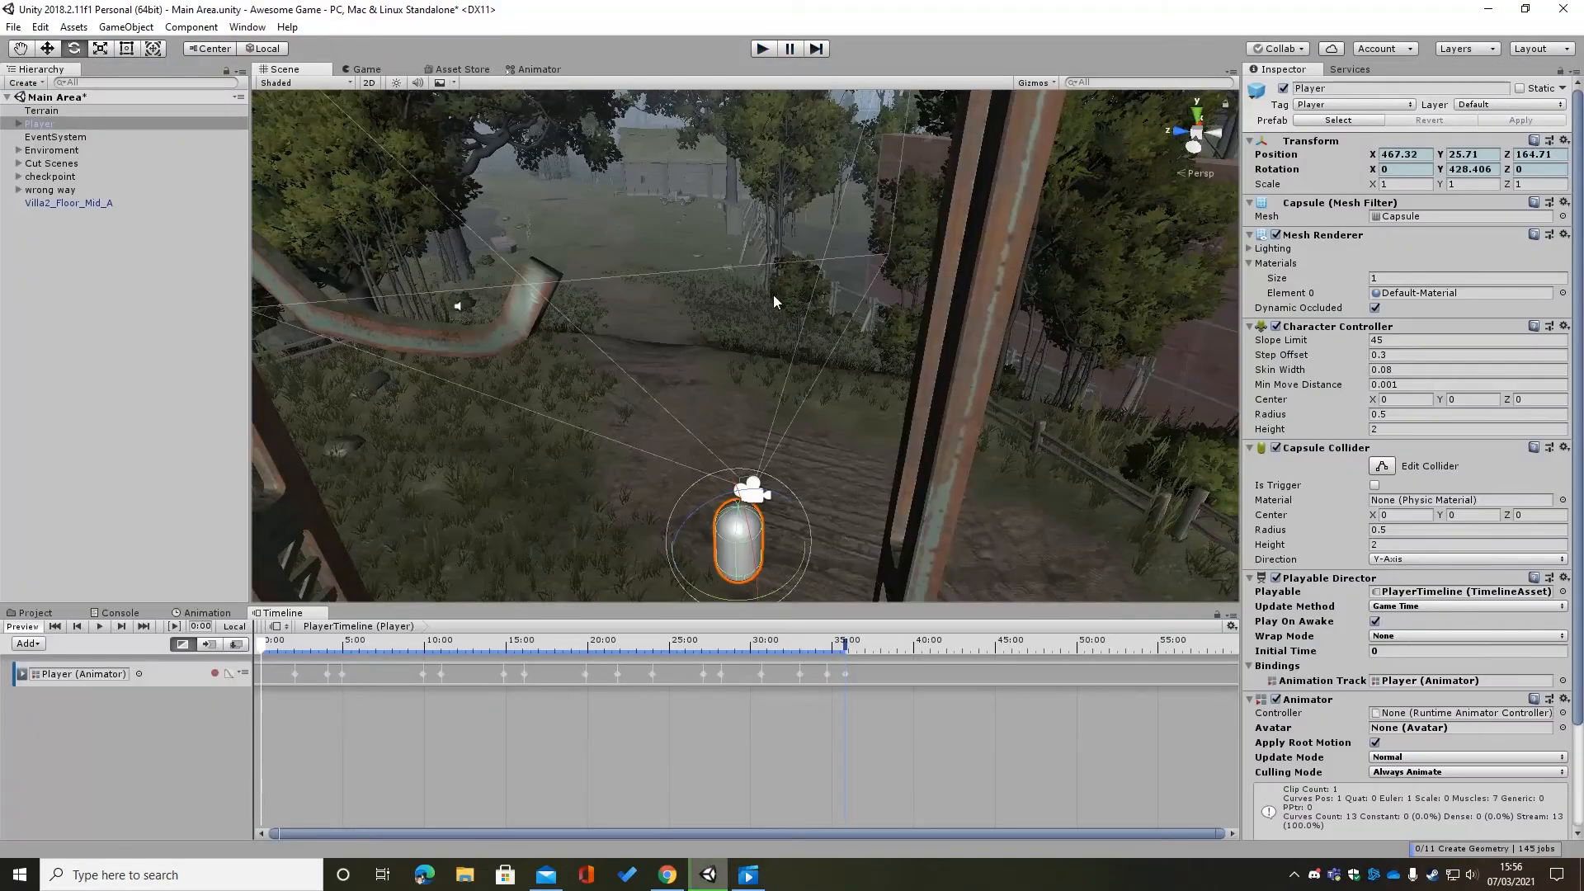
left_click_drag(774, 295, 721, 317, "alt")
key("w")
right_click_drag(924, 438, 764, 468)
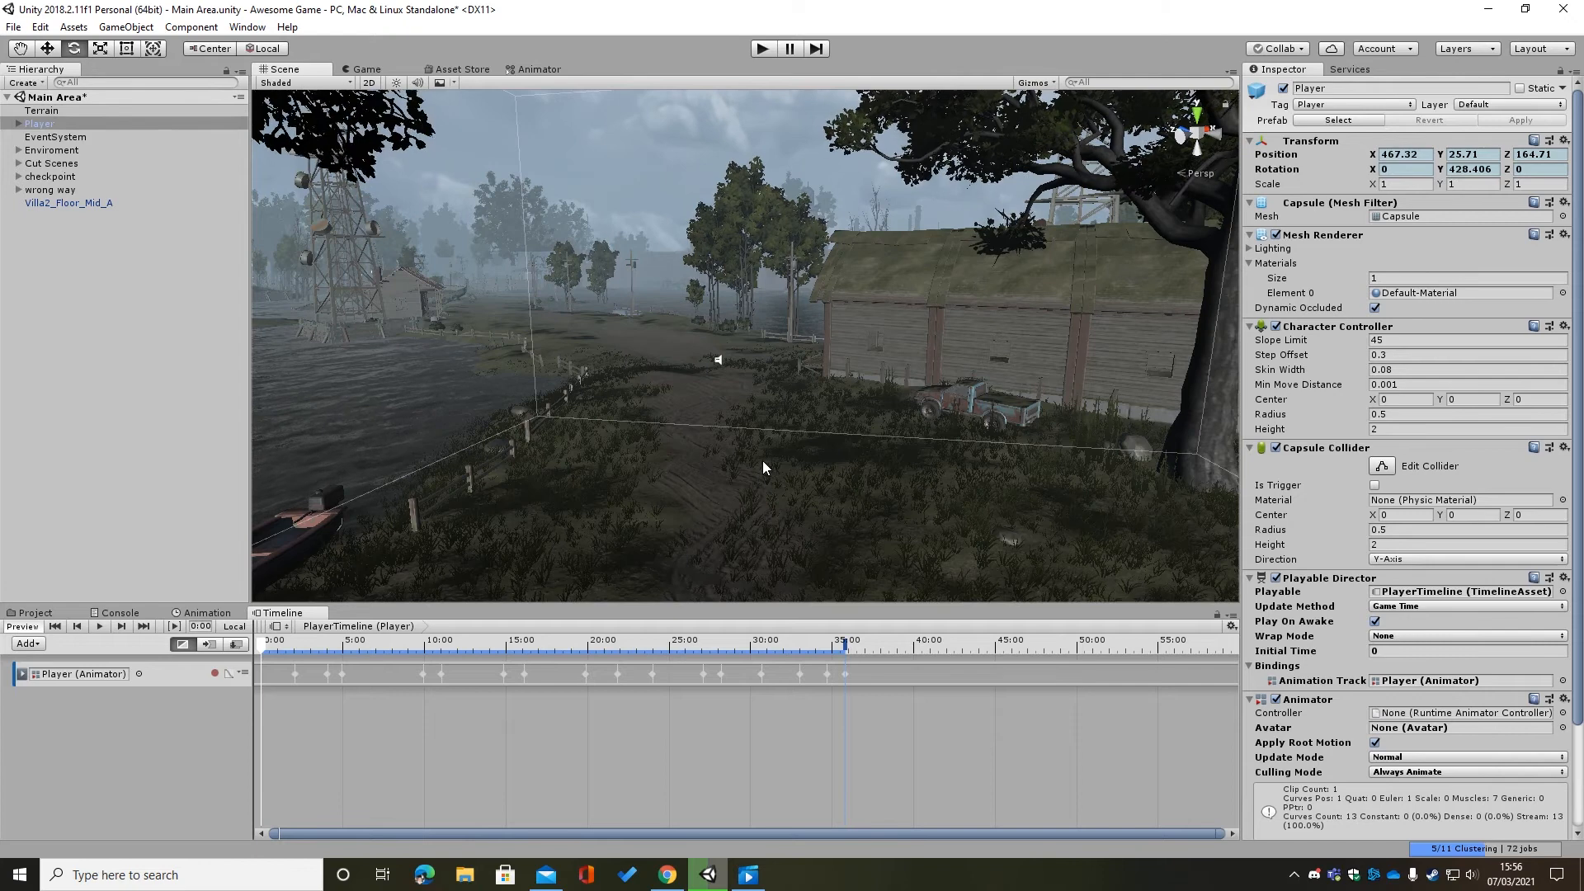
key("s")
right_click_drag(772, 468, 754, 499)
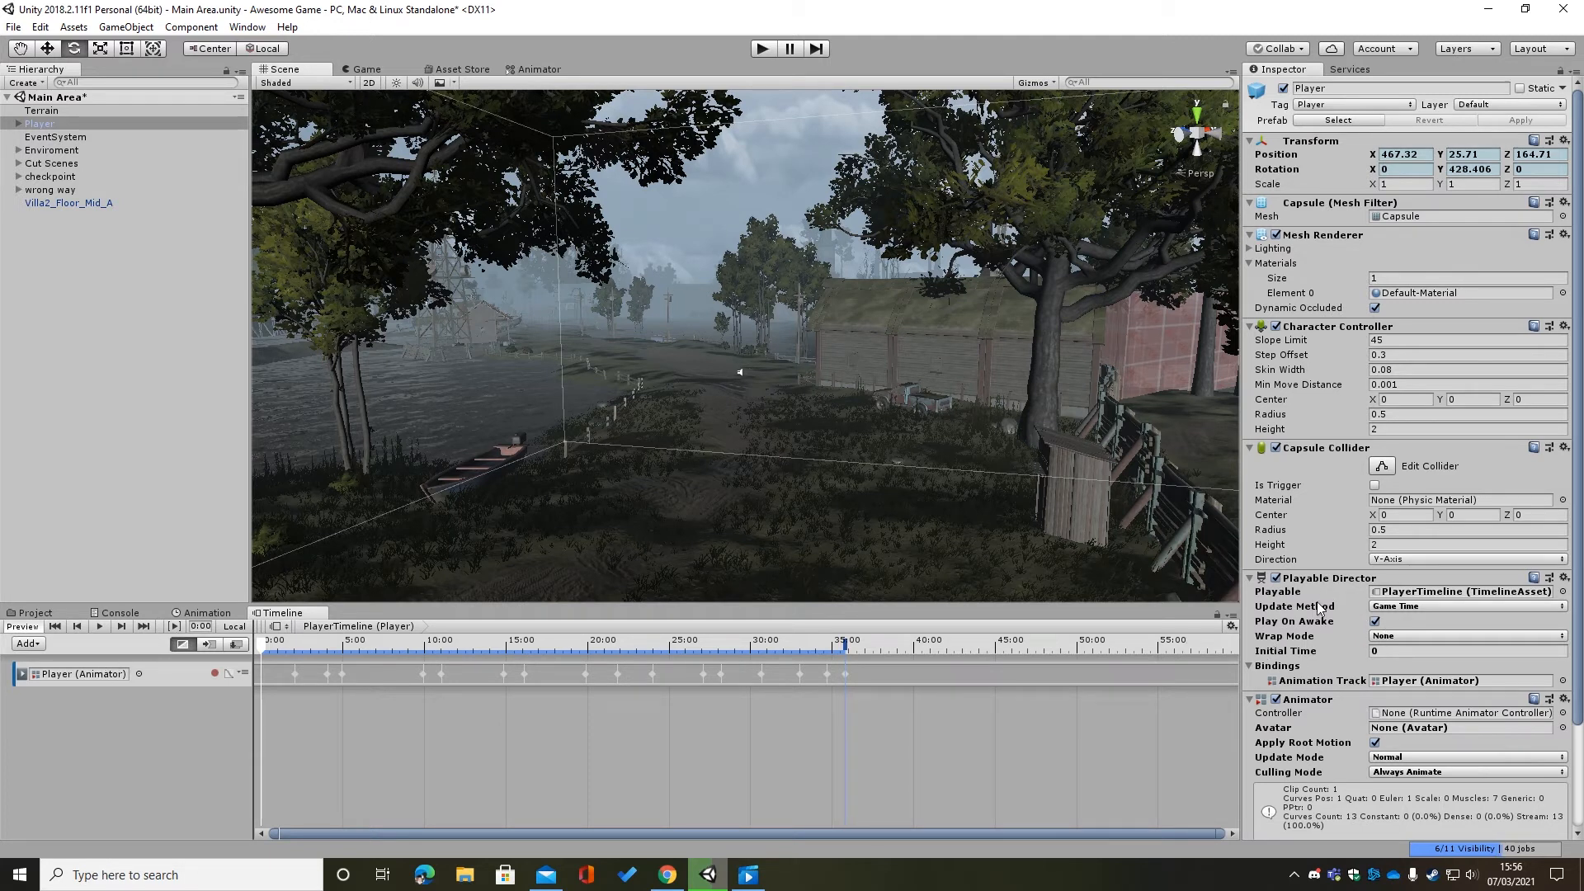
- Examine the Play On Awake and Update Method options of Player's Playable Director
left_click(1374, 621)
left_click(1386, 607)
left_click(1326, 646)
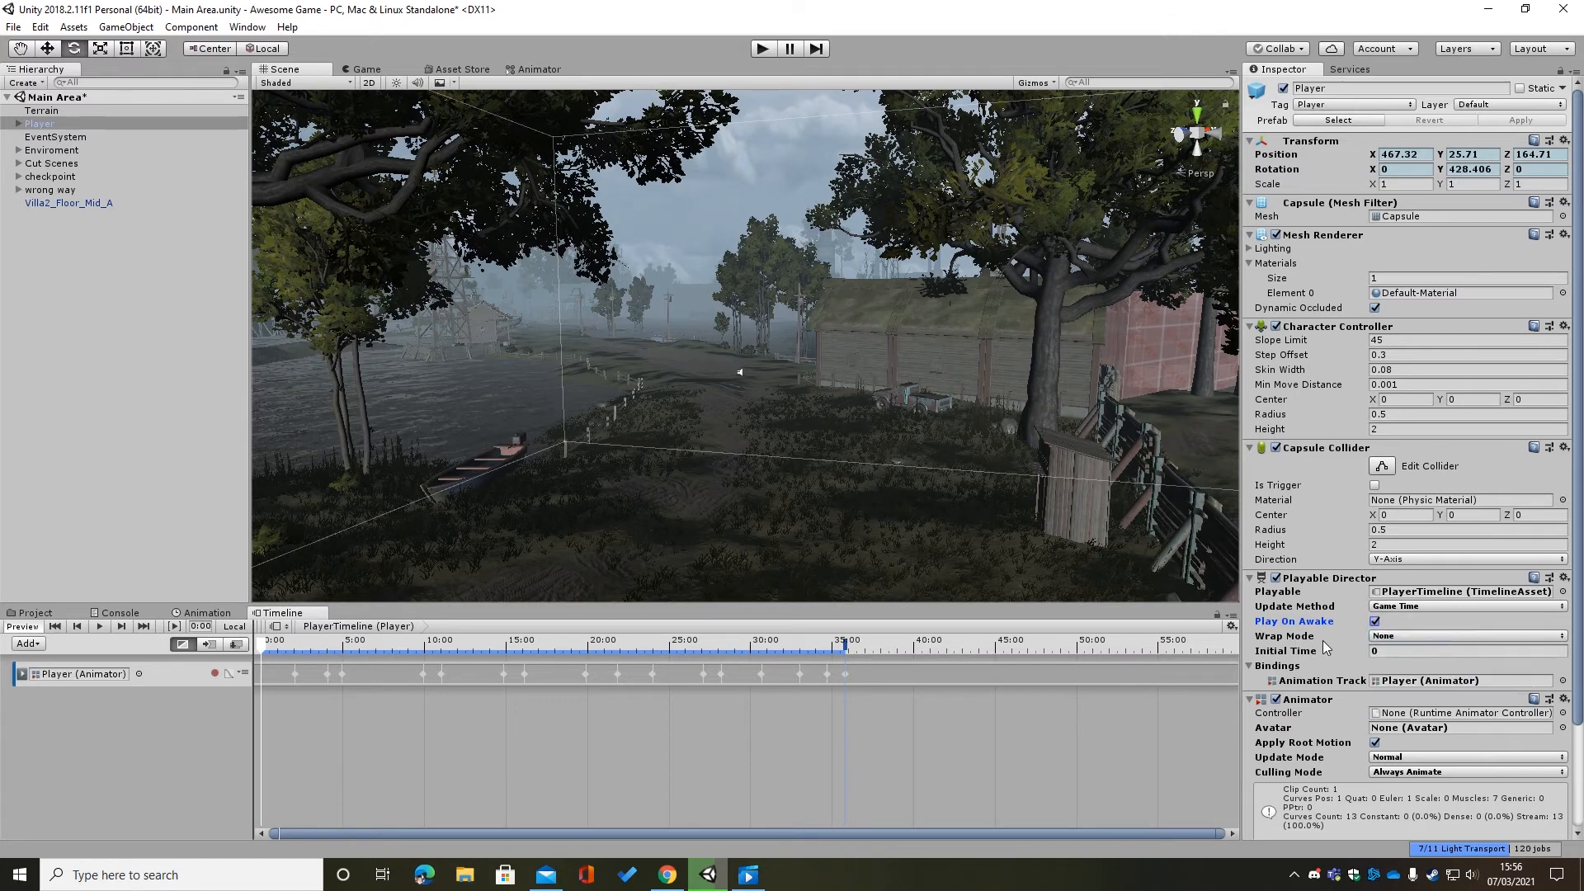
- Try Hold and Loop as the Playable Director's Wrap Mode and set it back to None
left_click(1402, 636)
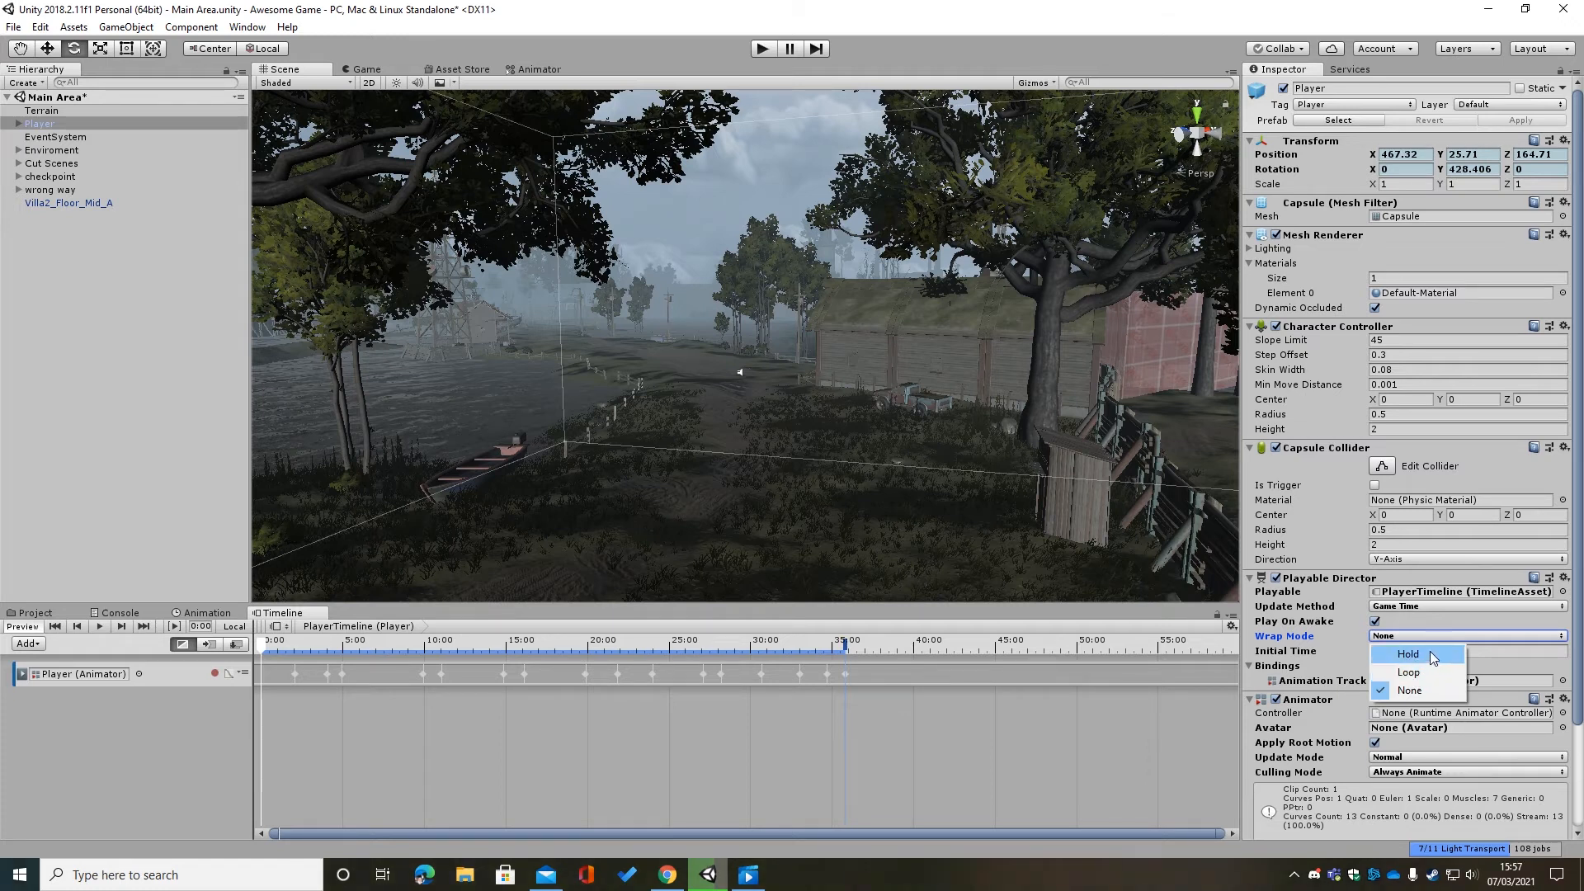
left_click(1429, 651)
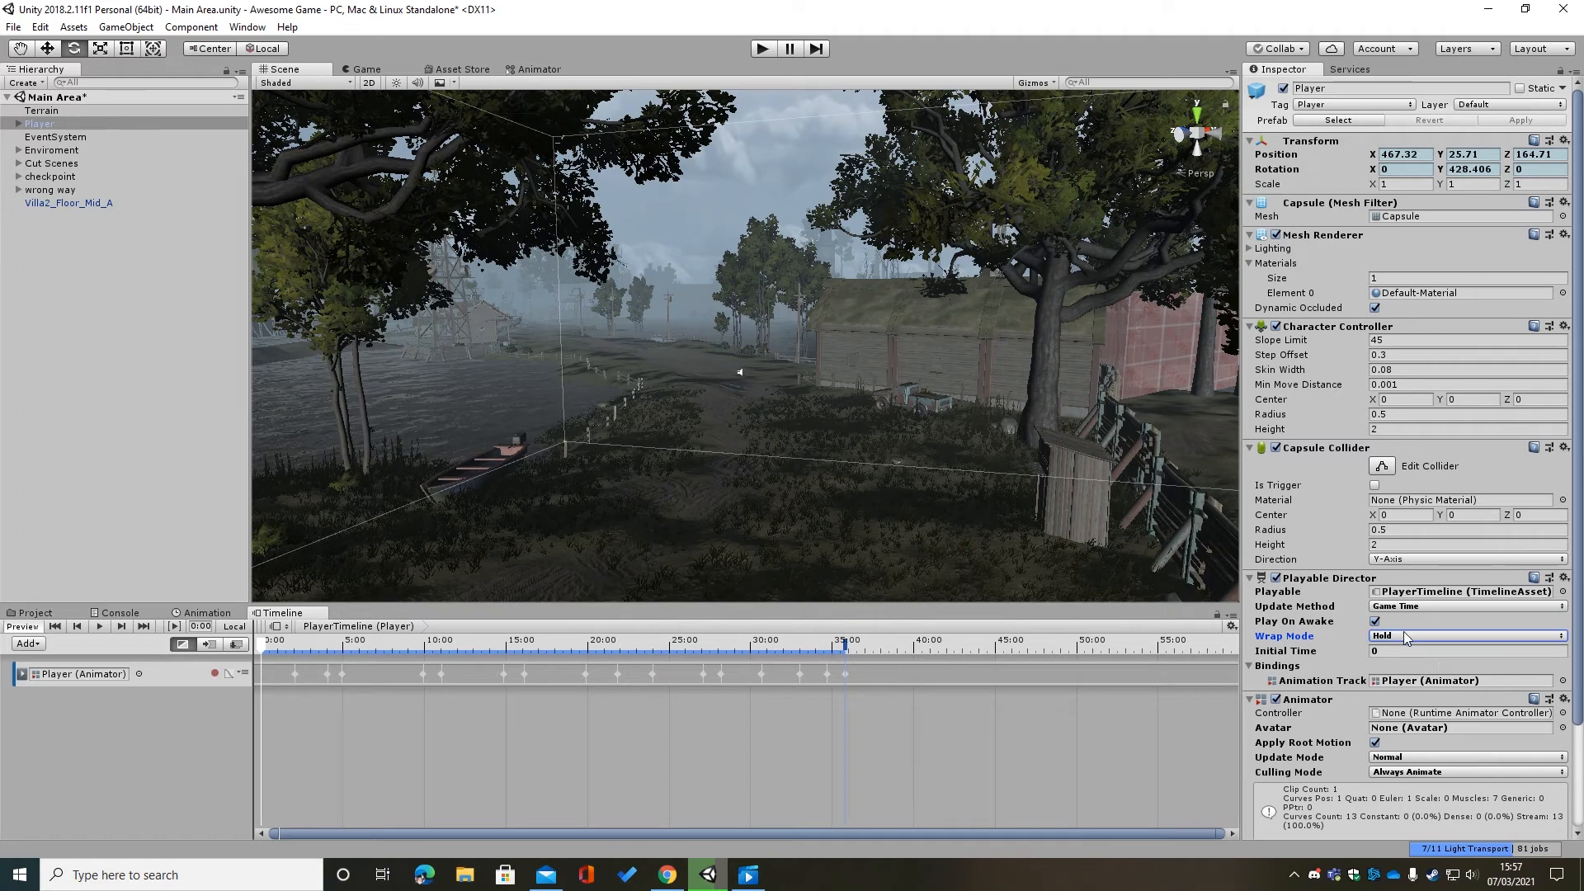
left_click(1432, 636)
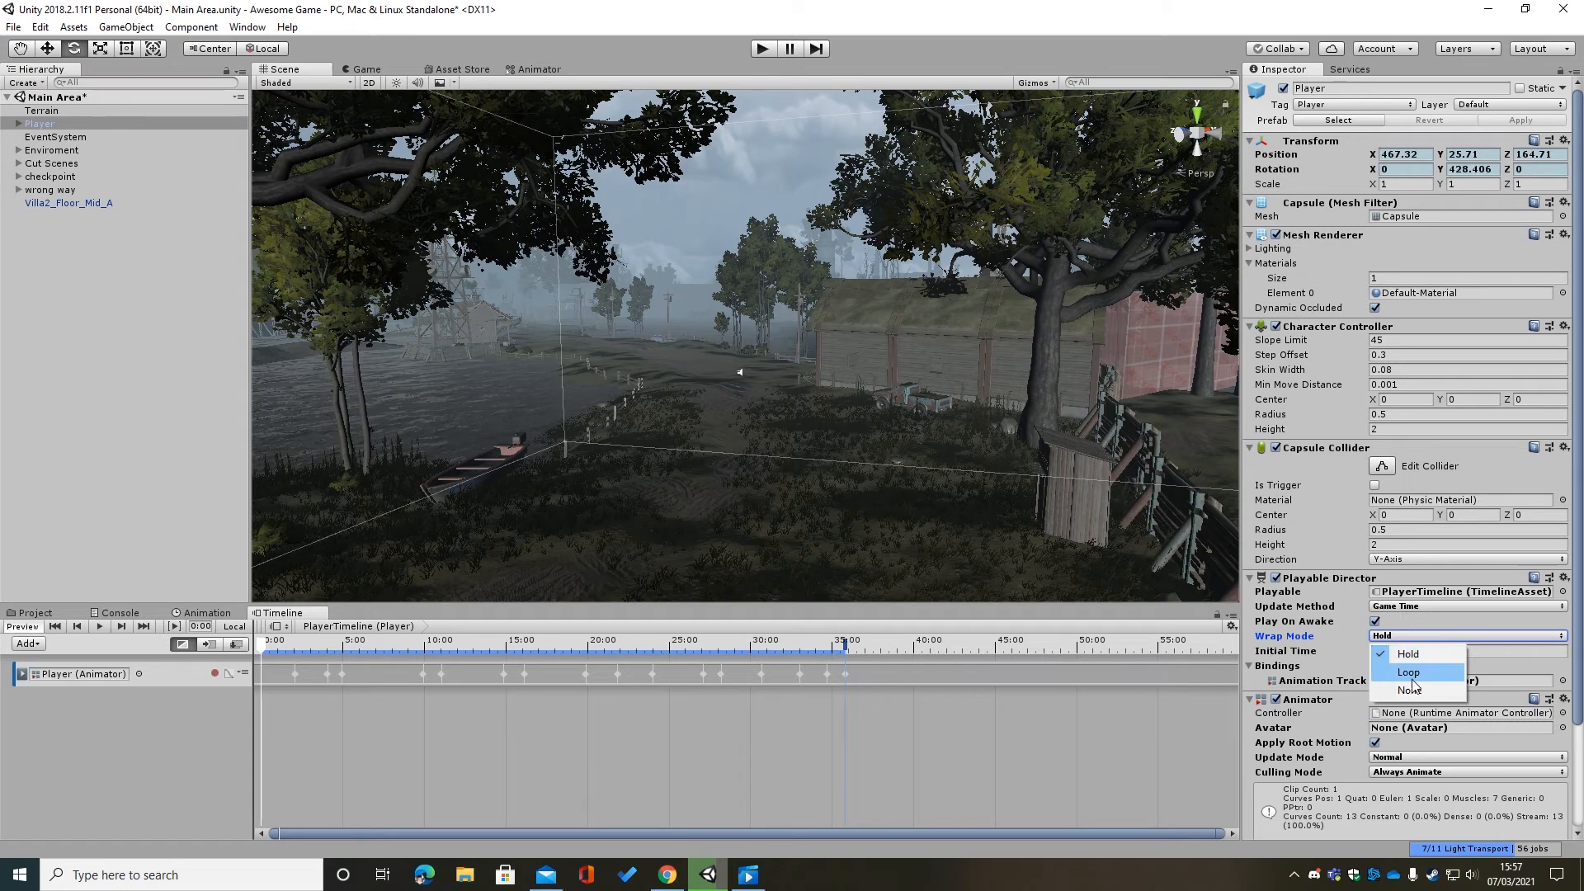
left_click(1409, 672)
left_click(1407, 636)
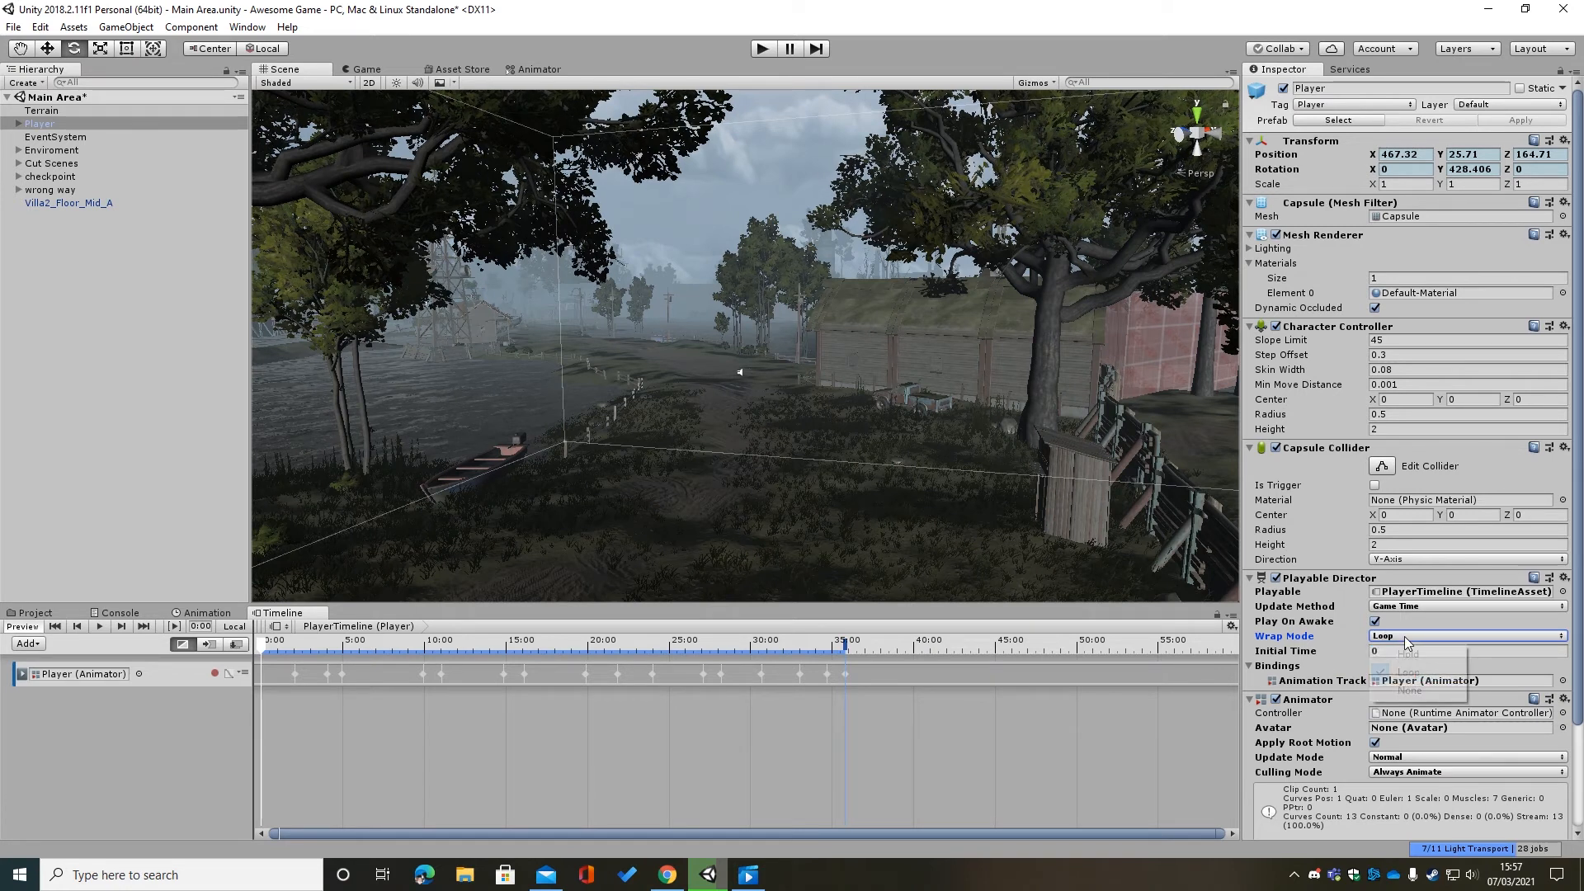
left_click(1406, 691)
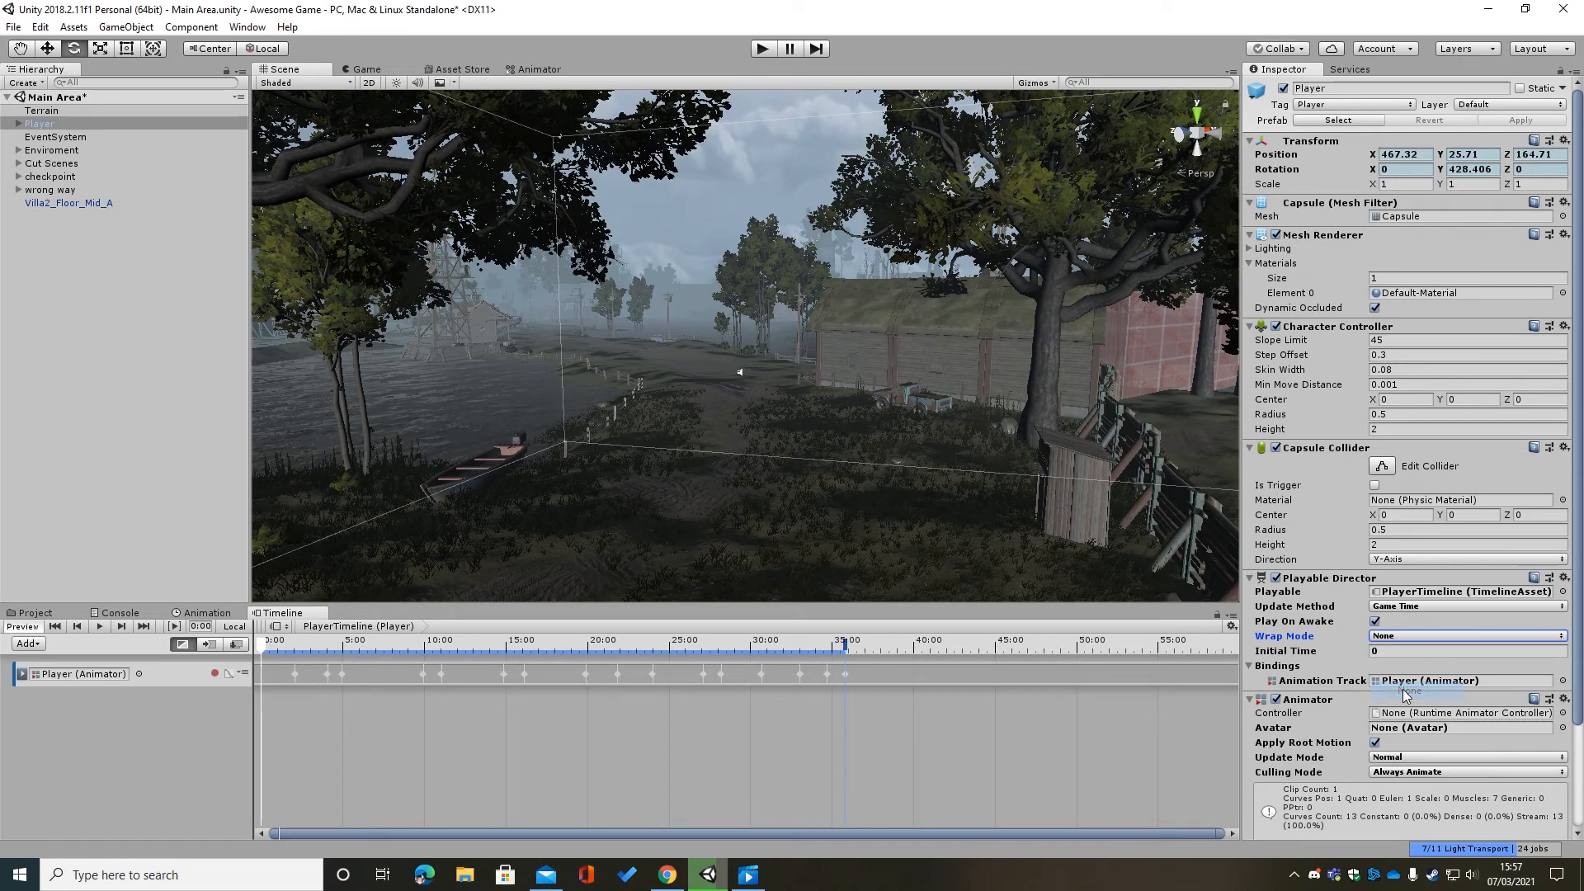
left_click(1258, 669)
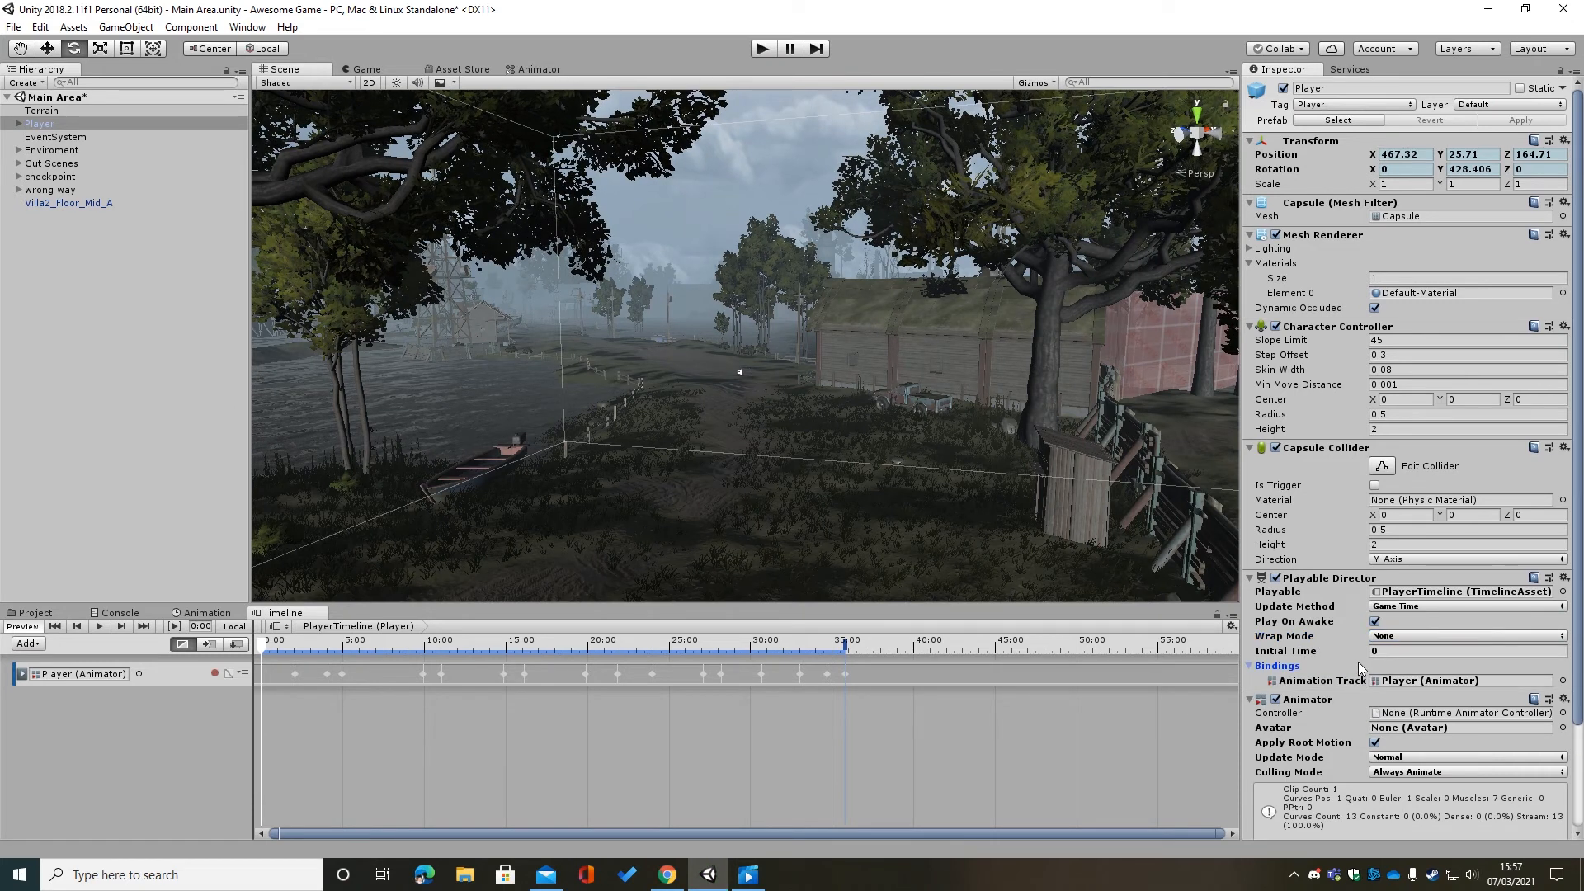
- Switch to Chrome to view the Book of the Dead demo and Unity Manual's Timeline overview page, and return to Unity
right_click_drag(822, 429, 822, 429)
key("s")
left_click(658, 880)
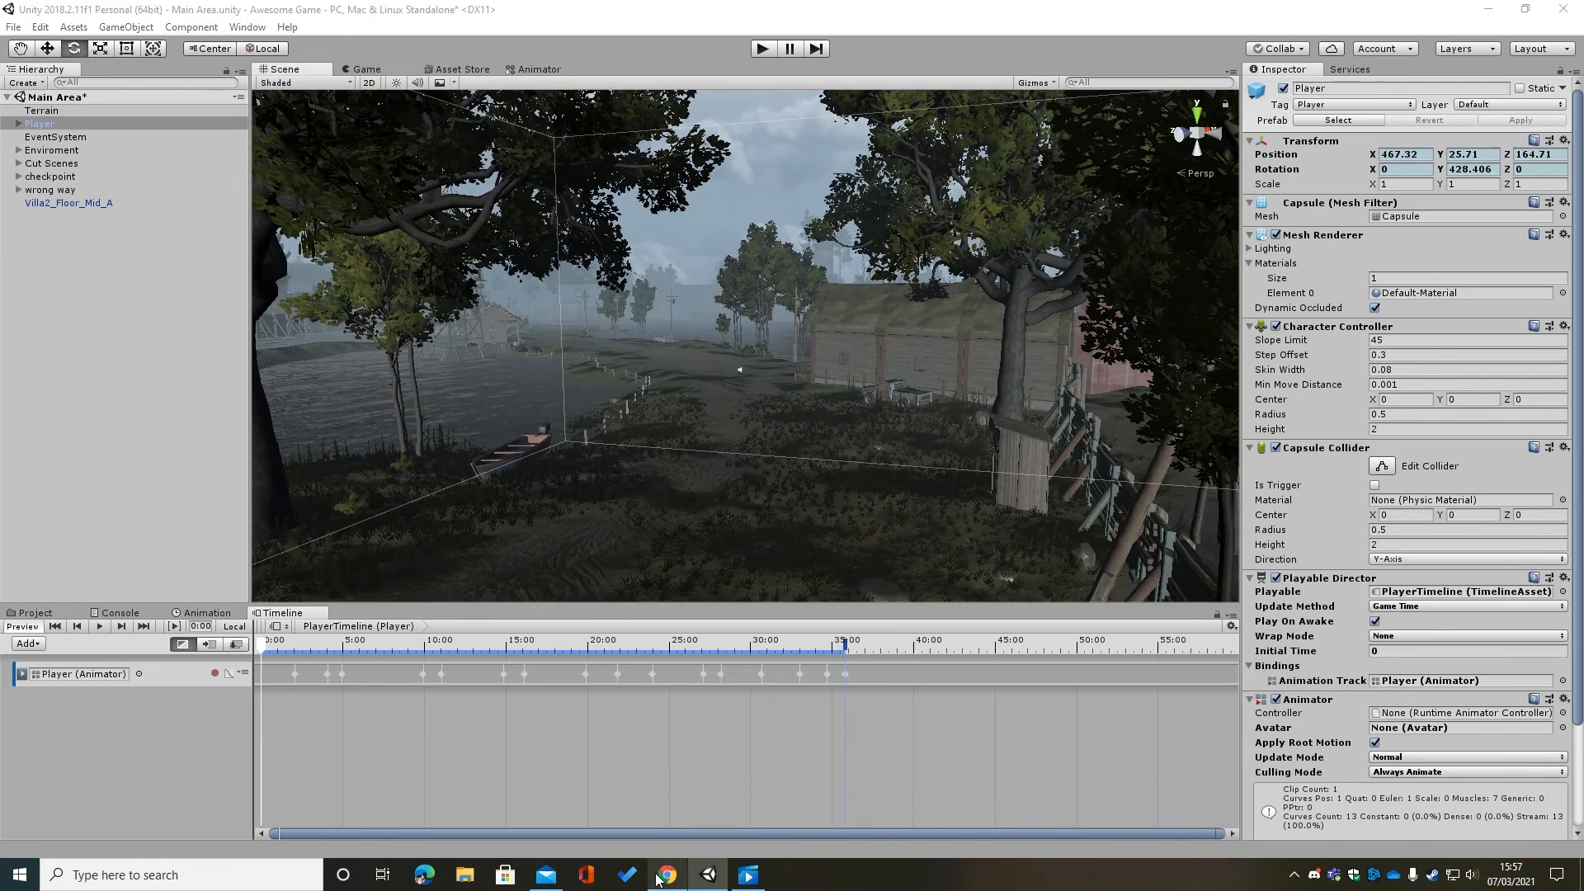
left_click(301, 14)
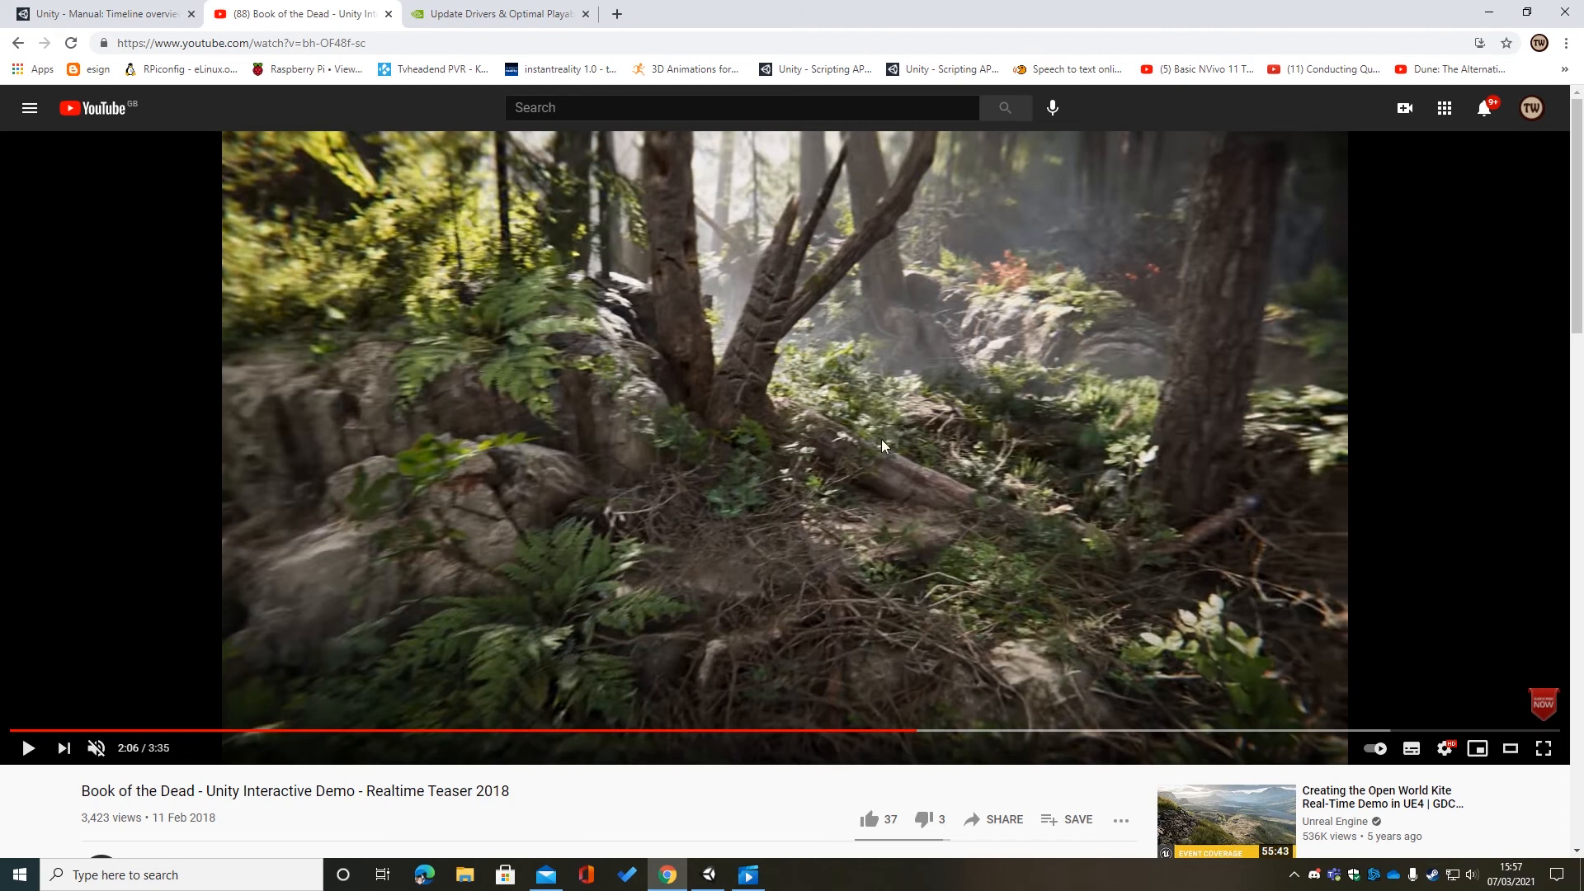
left_click(83, 17)
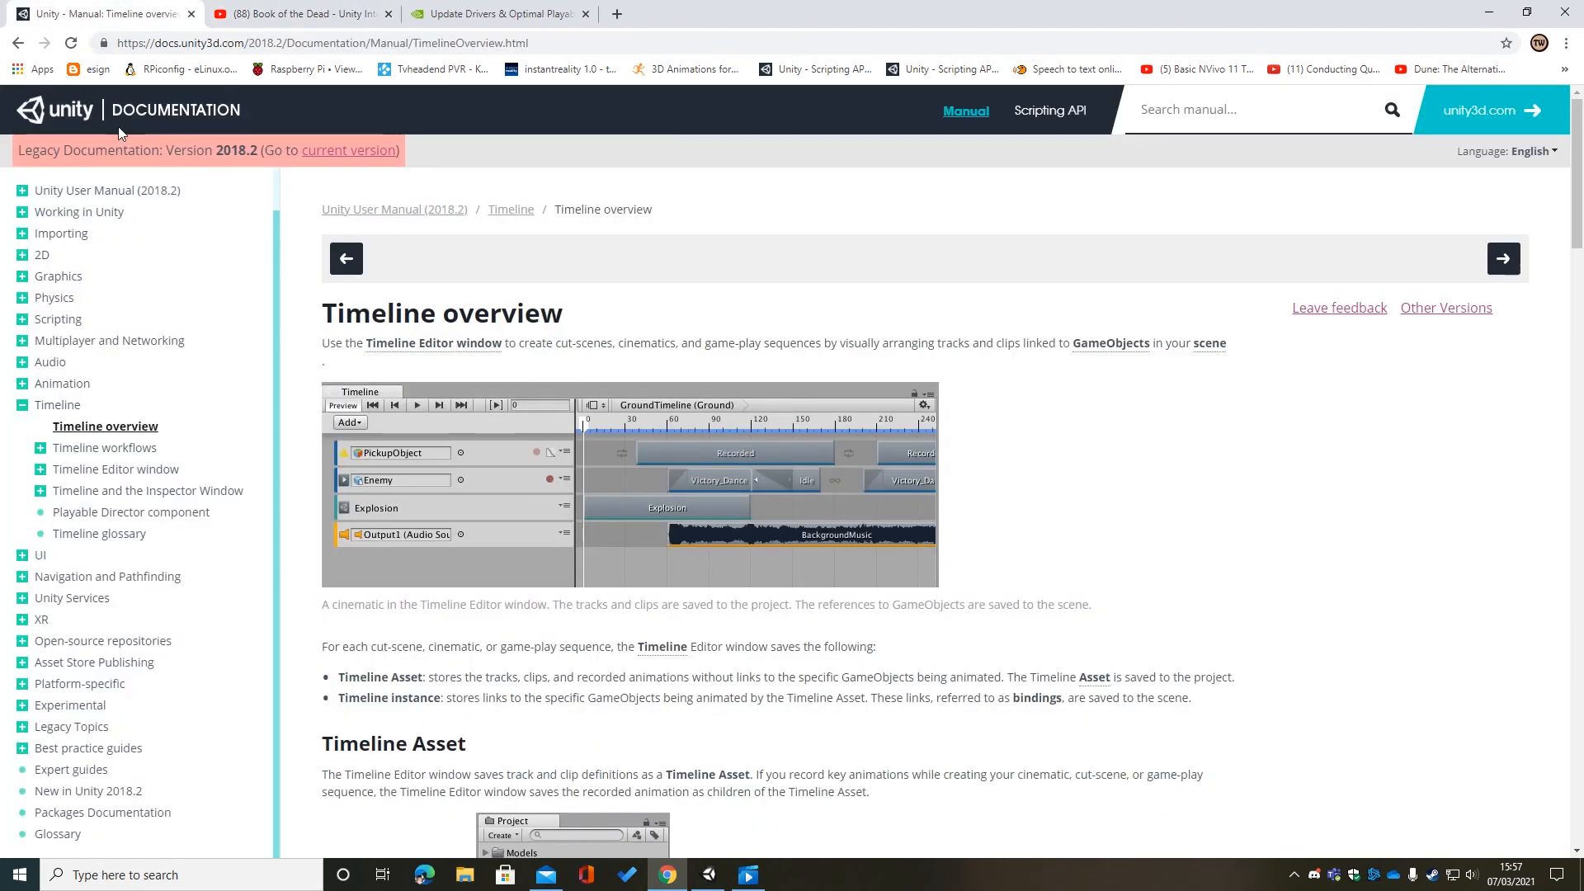
left_click(709, 877)
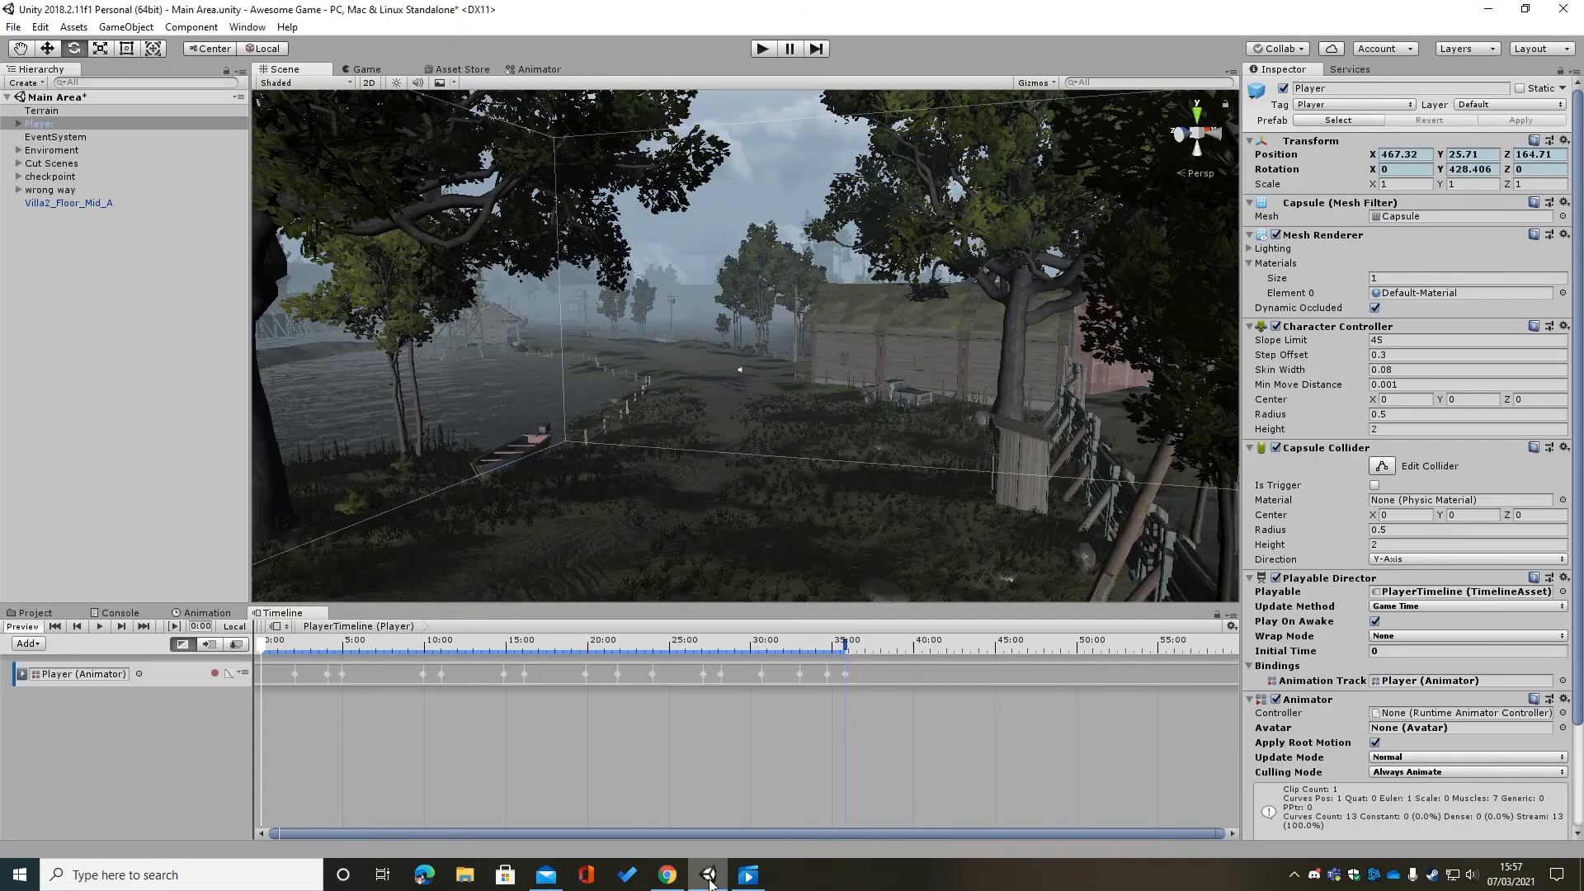